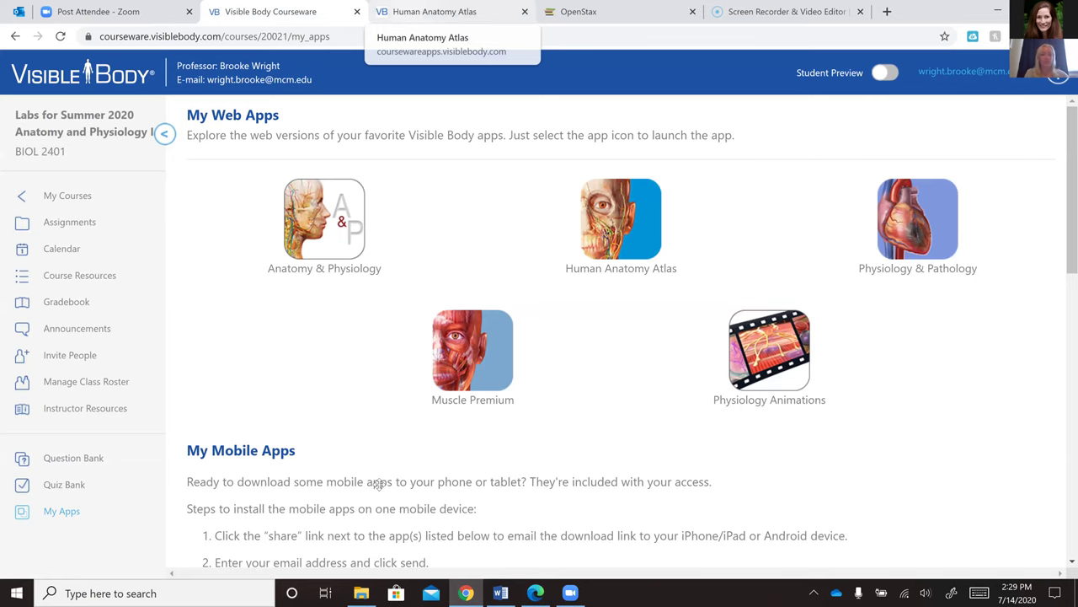
Open Post-Lab Quiz 7 from the Lab 7: Muscles folder of the course assignments
{"action": "left_click", "coordinate": [487, 412]}
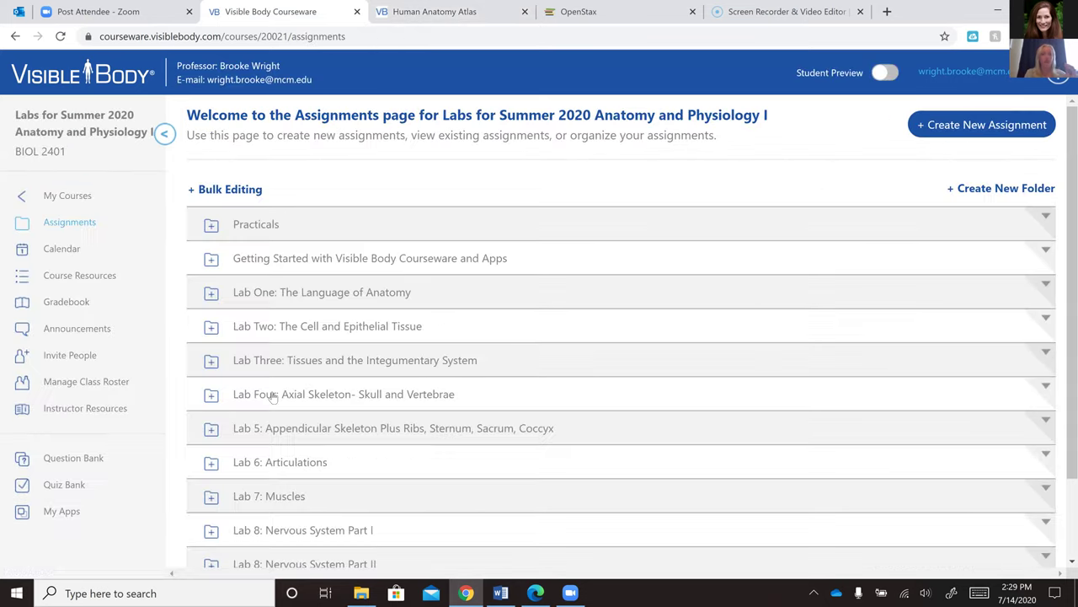
{"action": "scroll", "coordinate": [721, 341], "scroll_direction": "down", "scroll_amount": 2}
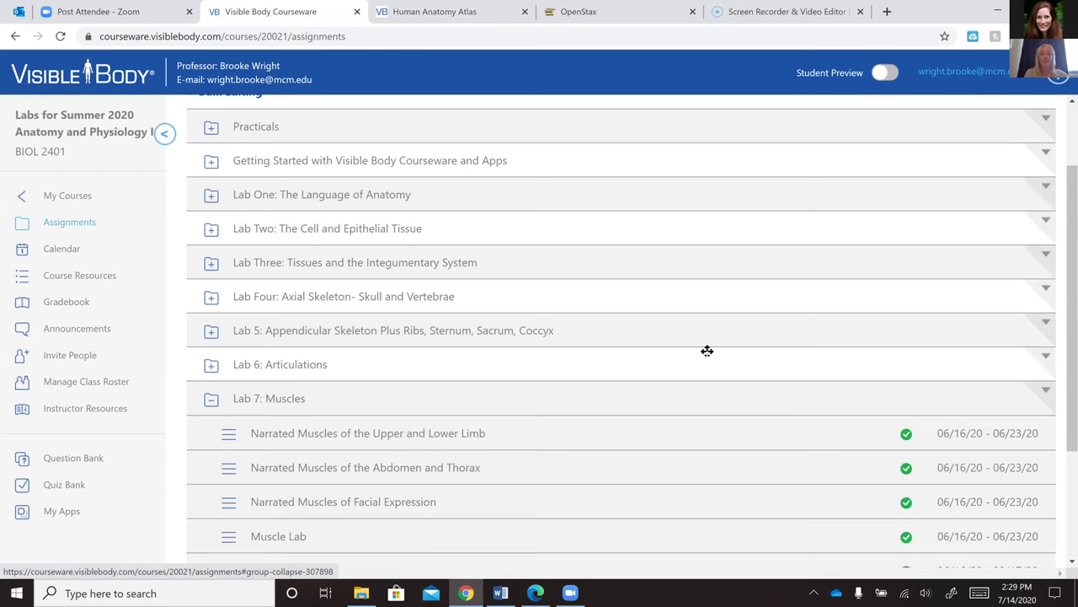
{"action": "scroll", "coordinate": [681, 363], "scroll_direction": "down", "scroll_amount": 2}
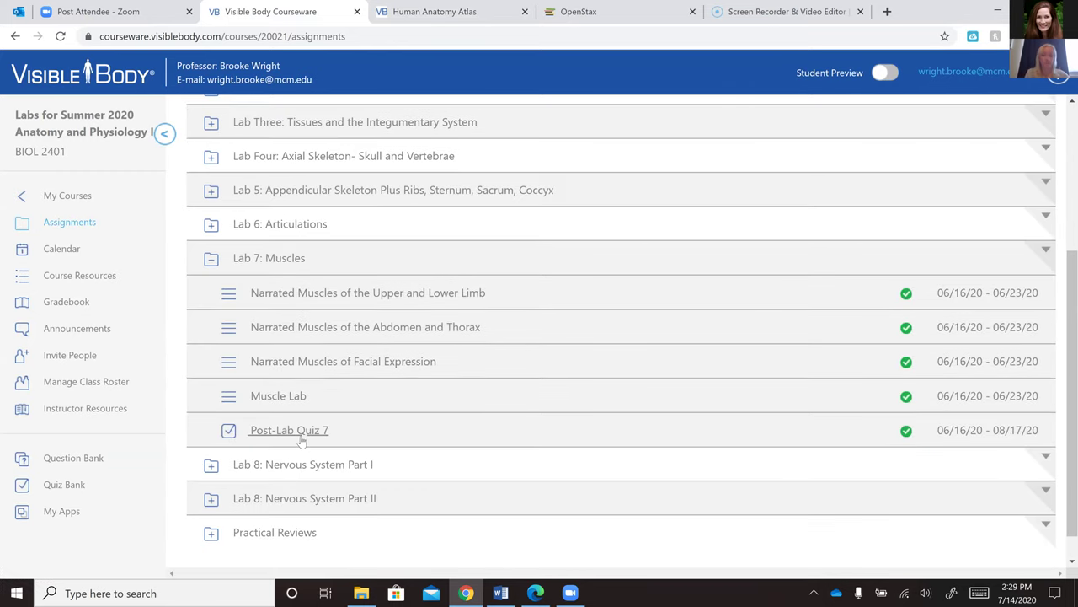
{"action": "left_click", "coordinate": [291, 430]}
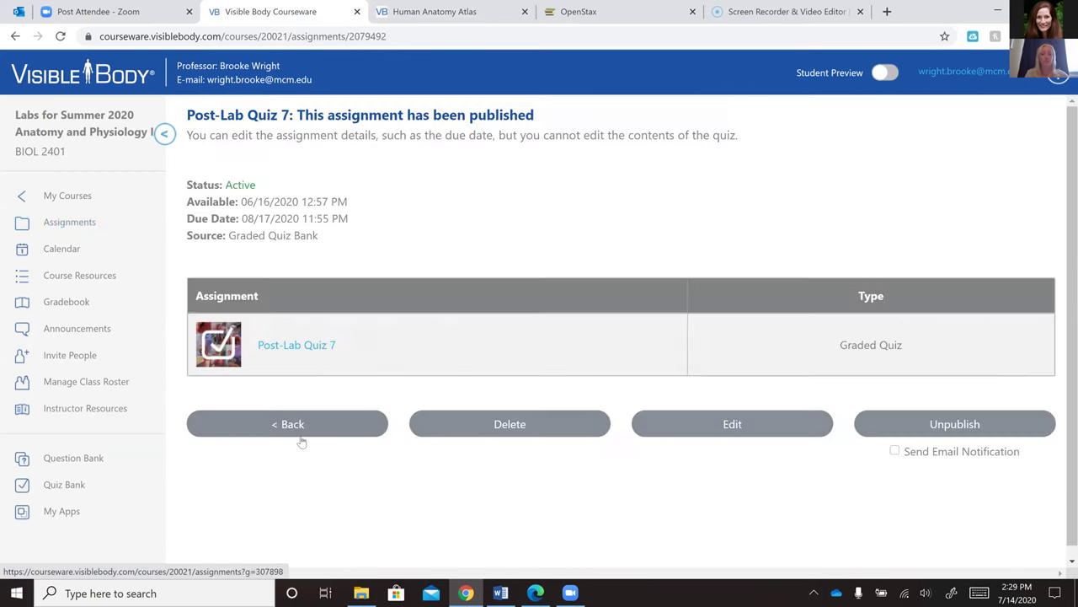
Launch Post-Lab Quiz 7, close the quiz app and return to the assignments list
{"action": "left_click", "coordinate": [334, 343]}
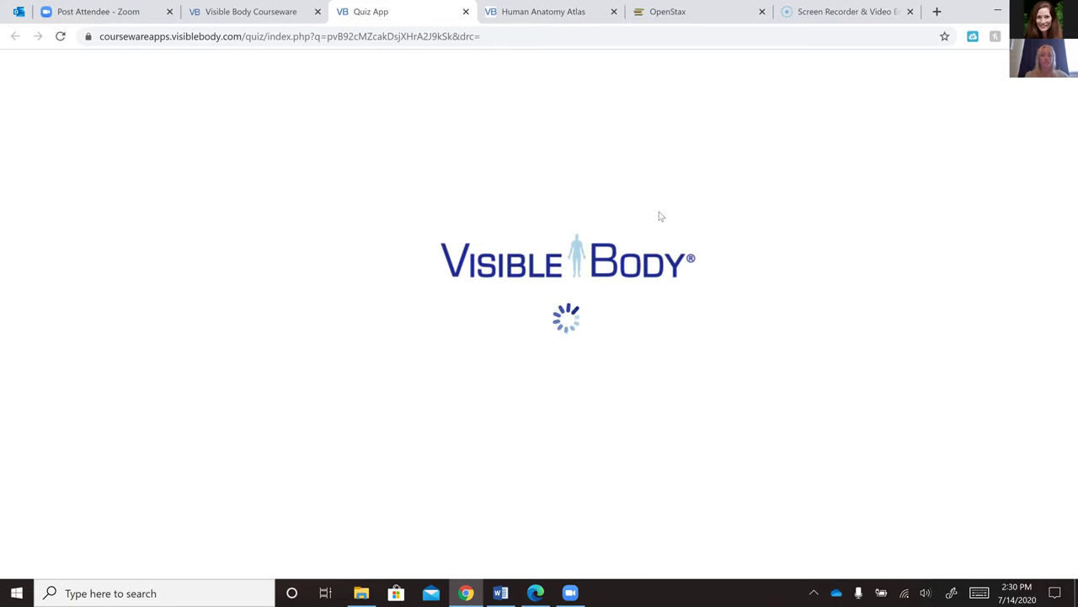
{"action": "left_click", "coordinate": [465, 12]}
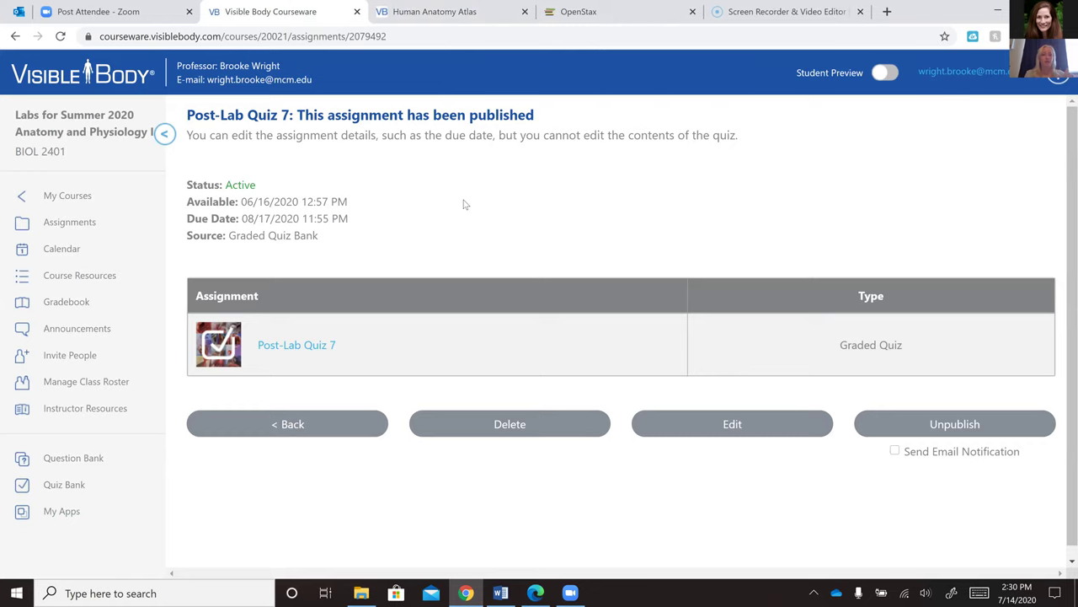
{"action": "left_click", "coordinate": [248, 429]}
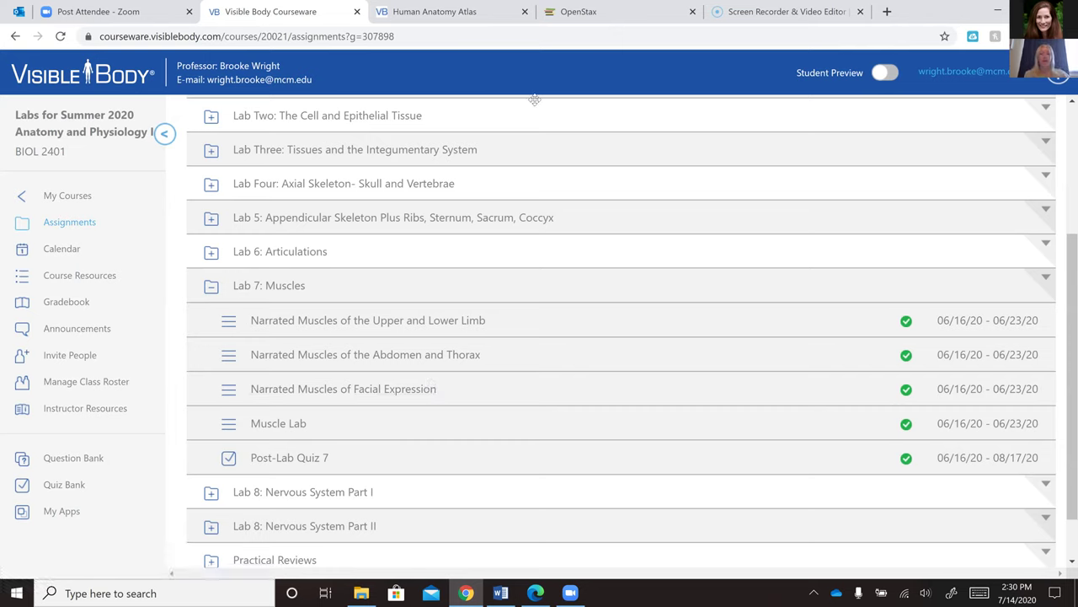
Rotate the trapezius model in Human Anatomy Atlas to its side and back views, and switch to the Screencast-O-Matic site
{"action": "left_click", "coordinate": [465, 15]}
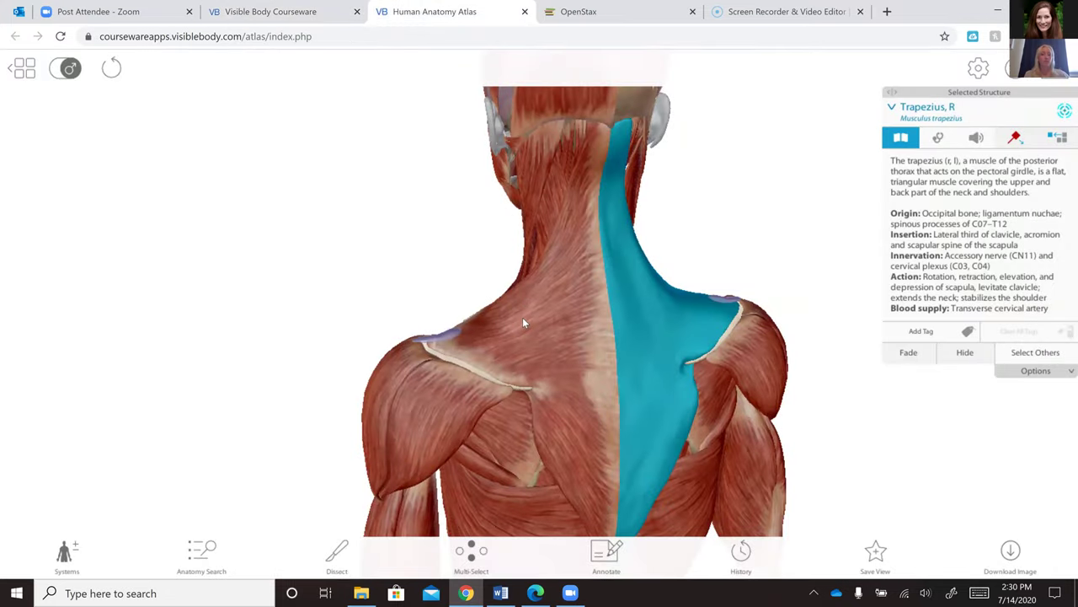
{"action": "left_click_drag", "start_coordinate": [558, 346], "coordinate": [600, 359]}
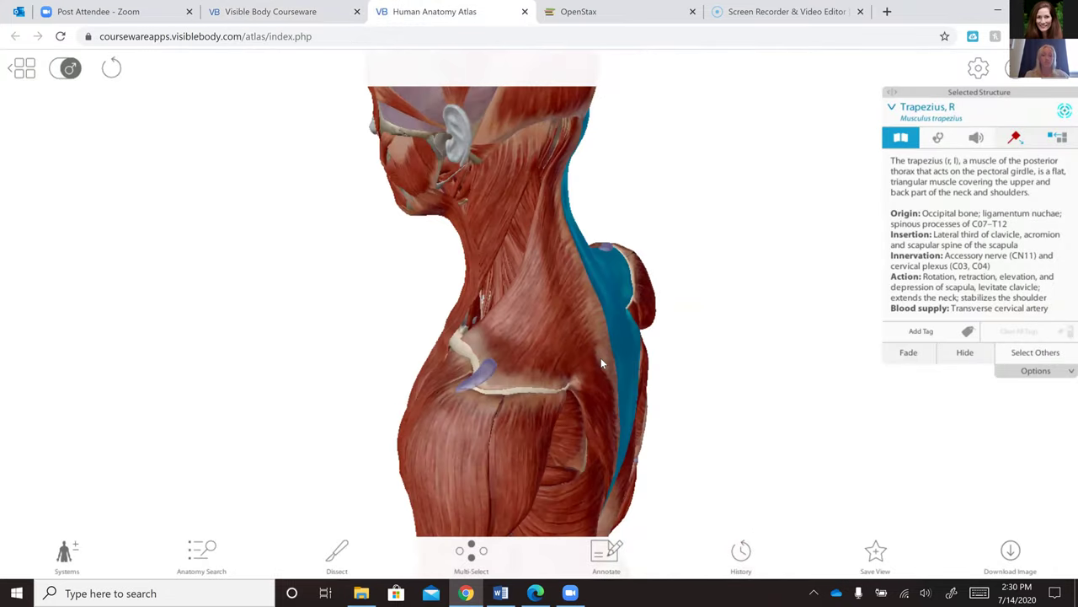
{"action": "left_click_drag", "start_coordinate": [600, 358], "coordinate": [560, 290]}
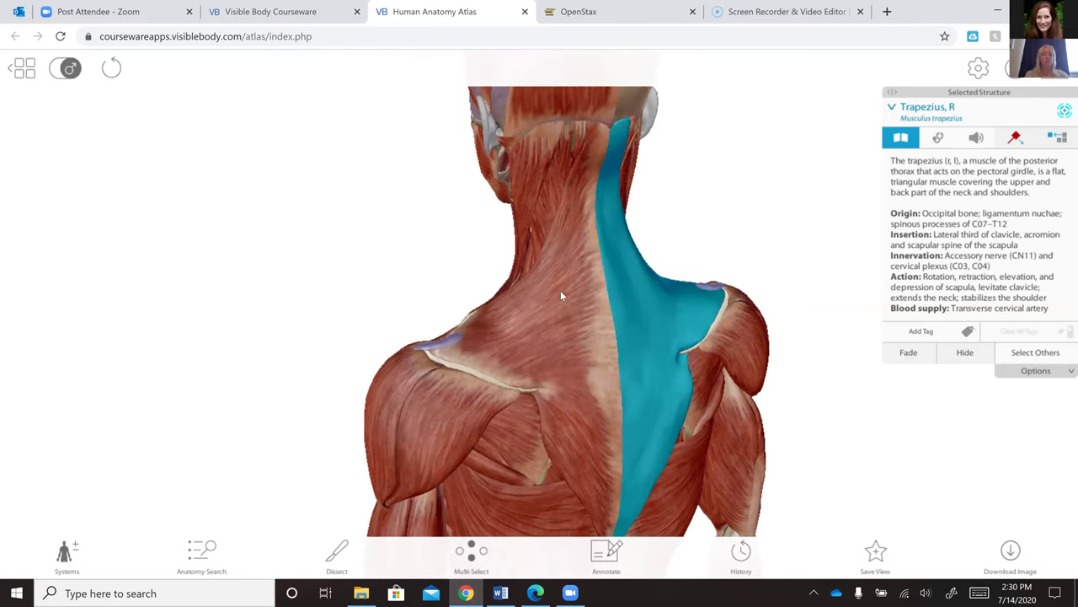
{"action": "left_click", "coordinate": [792, 10]}
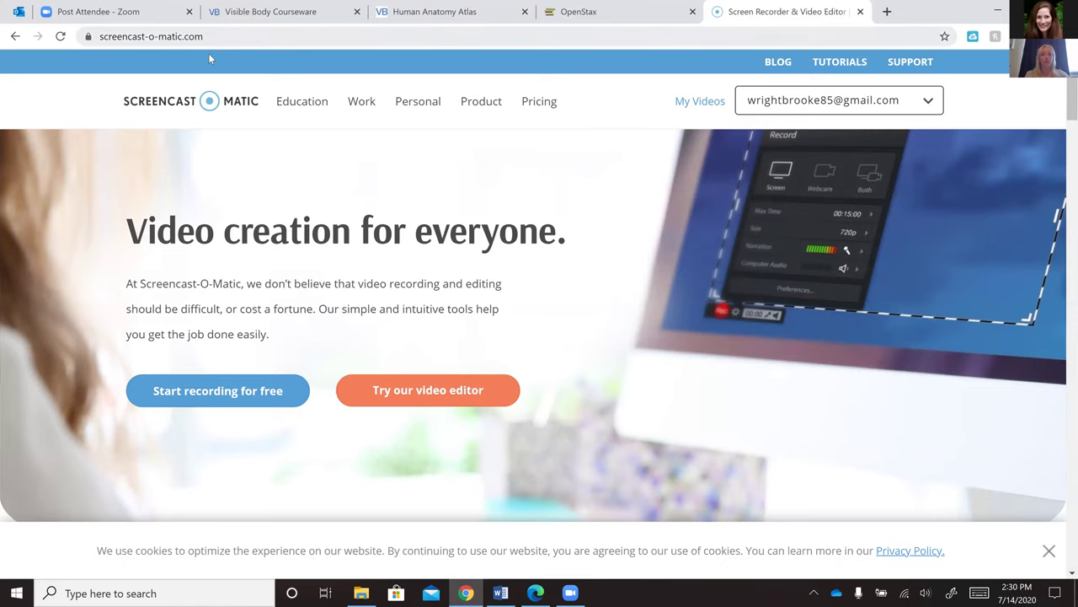
Open the video linked in the Courseware assignment Narrated Muscles of the Upper and Lower Limb, and close it after viewing
{"action": "left_click", "coordinate": [331, 11]}
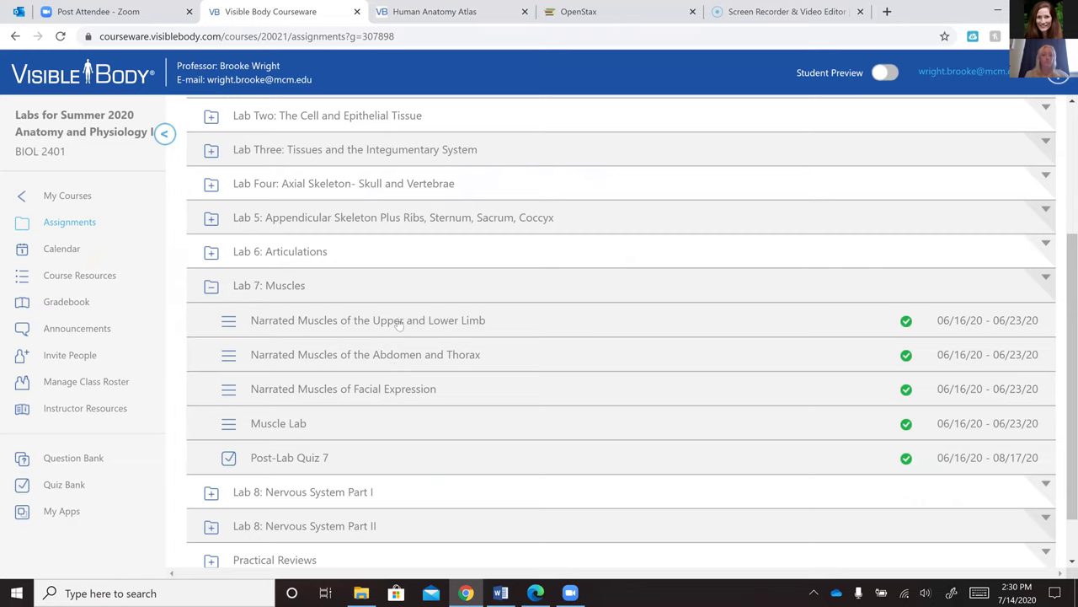
{"action": "left_click", "coordinate": [399, 325]}
{"action": "left_click", "coordinate": [399, 335]}
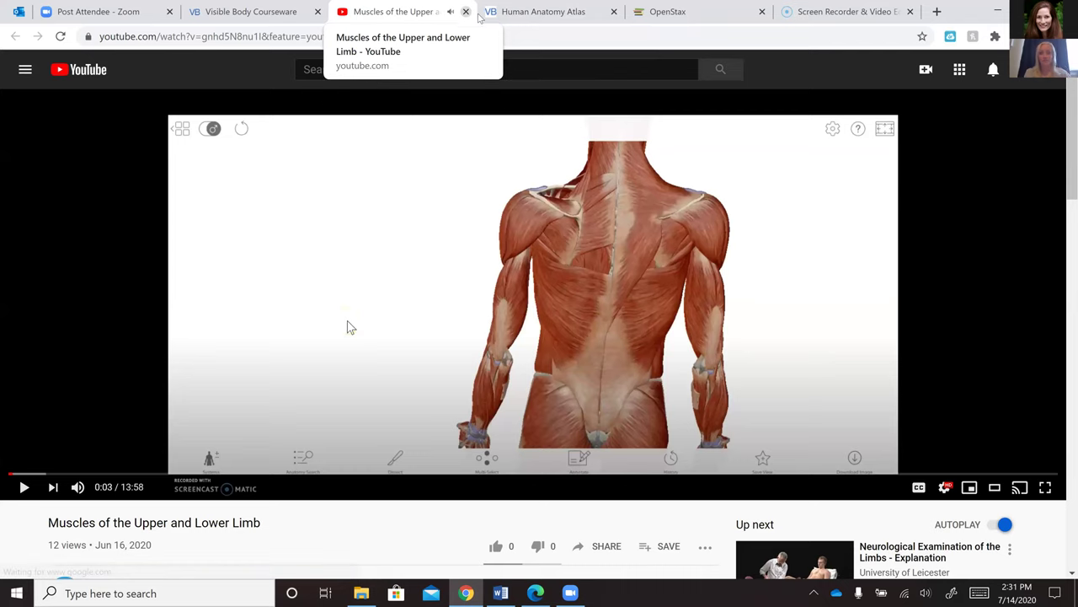
{"action": "left_click", "coordinate": [466, 12]}
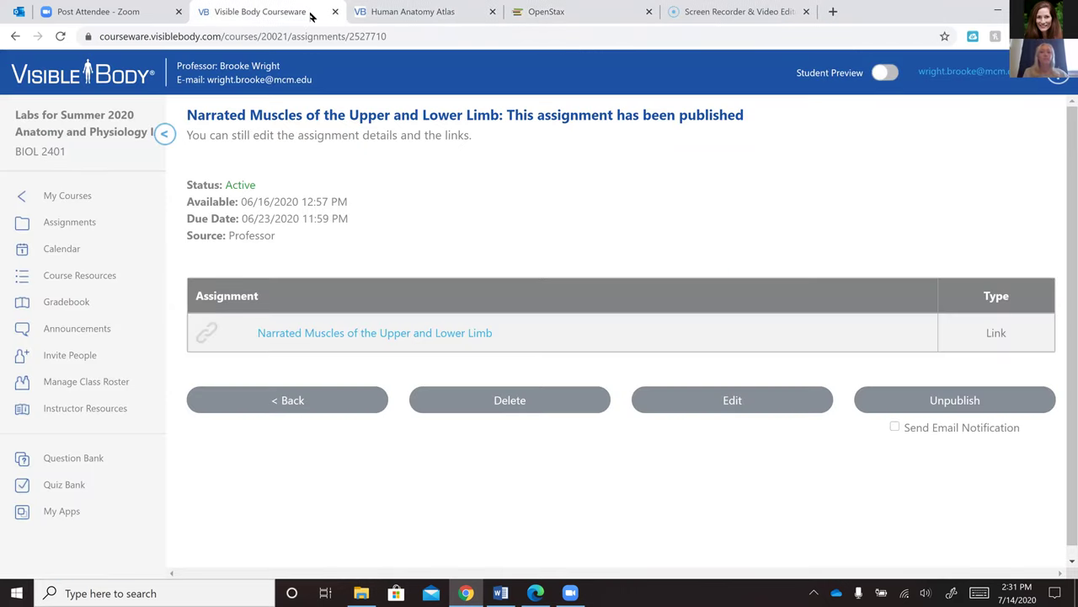
Switch to Human Anatomy Atlas and deselect the right trapezius
{"action": "left_click", "coordinate": [445, 15]}
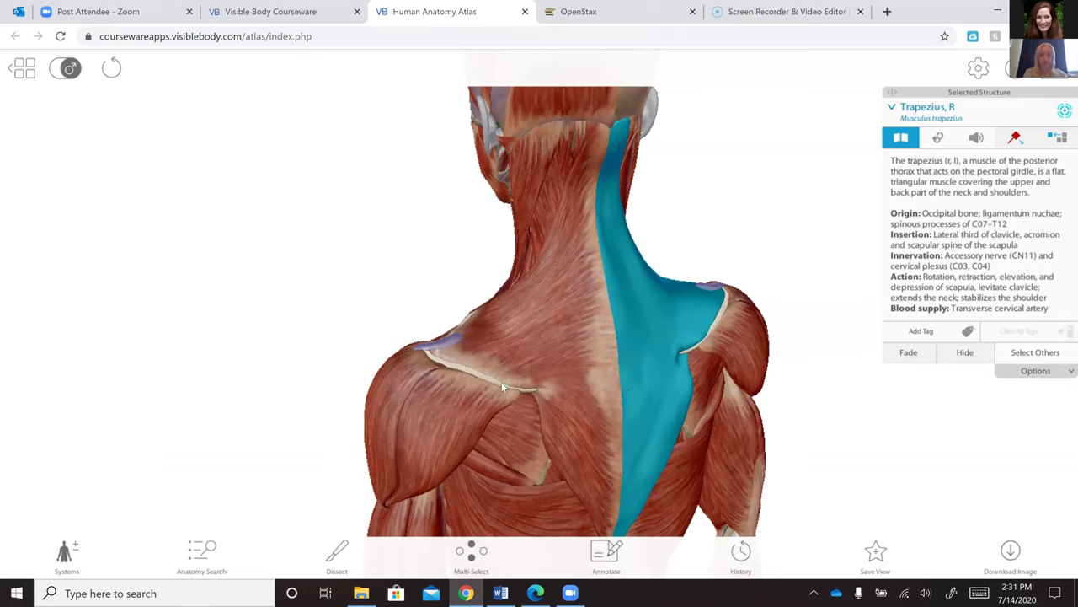
{"action": "left_click", "coordinate": [745, 214]}
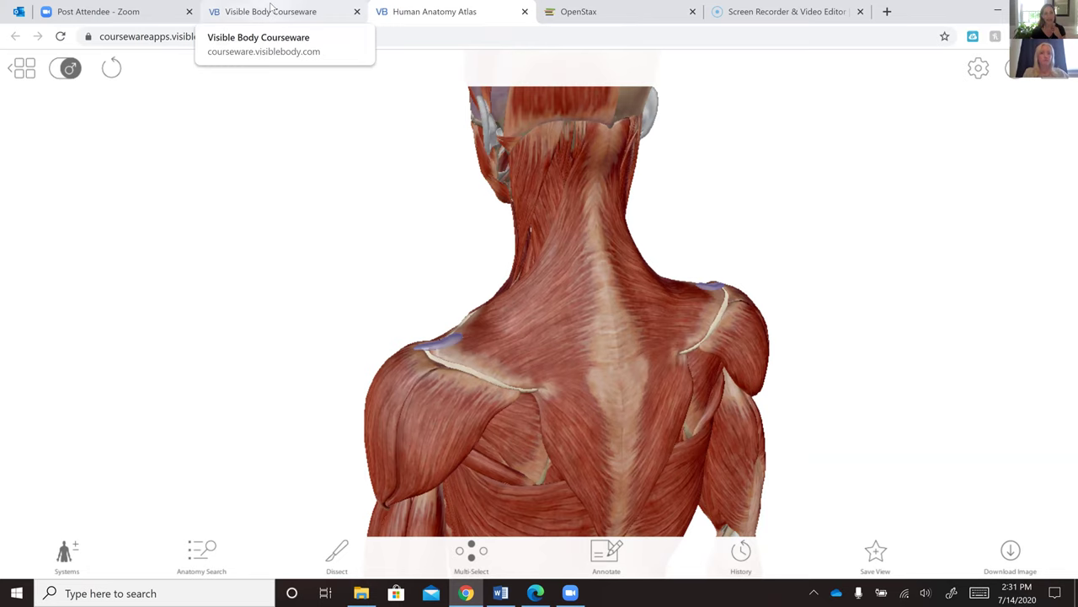
Return to Visible Body Courseware and open the INSTRUCTOR RESOURCES course from the course list
{"action": "left_click", "coordinate": [273, 11]}
{"action": "left_click", "coordinate": [49, 194]}
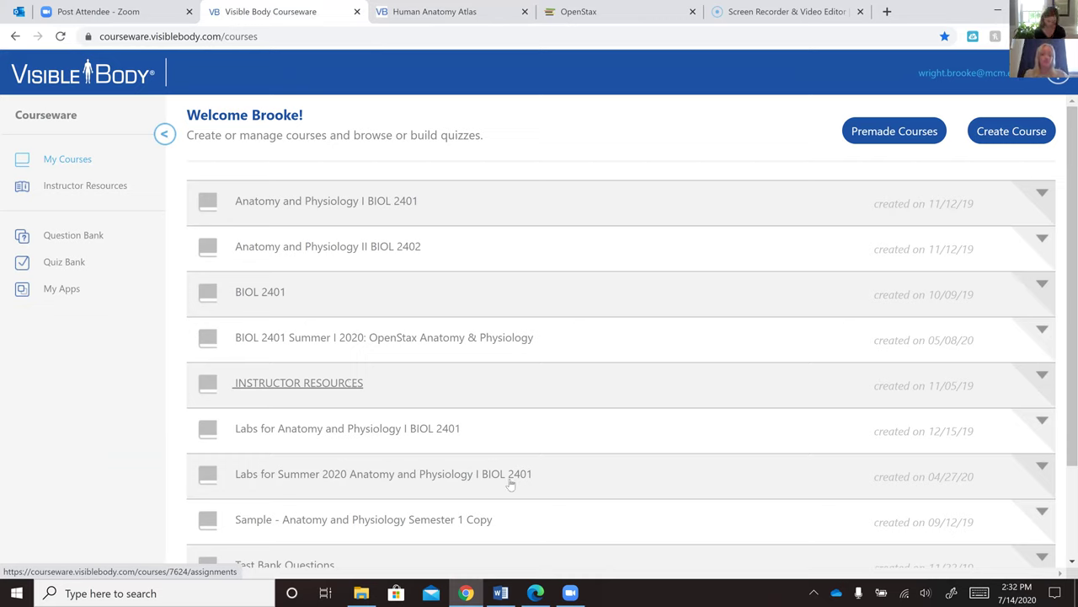
{"action": "left_click", "coordinate": [281, 384]}
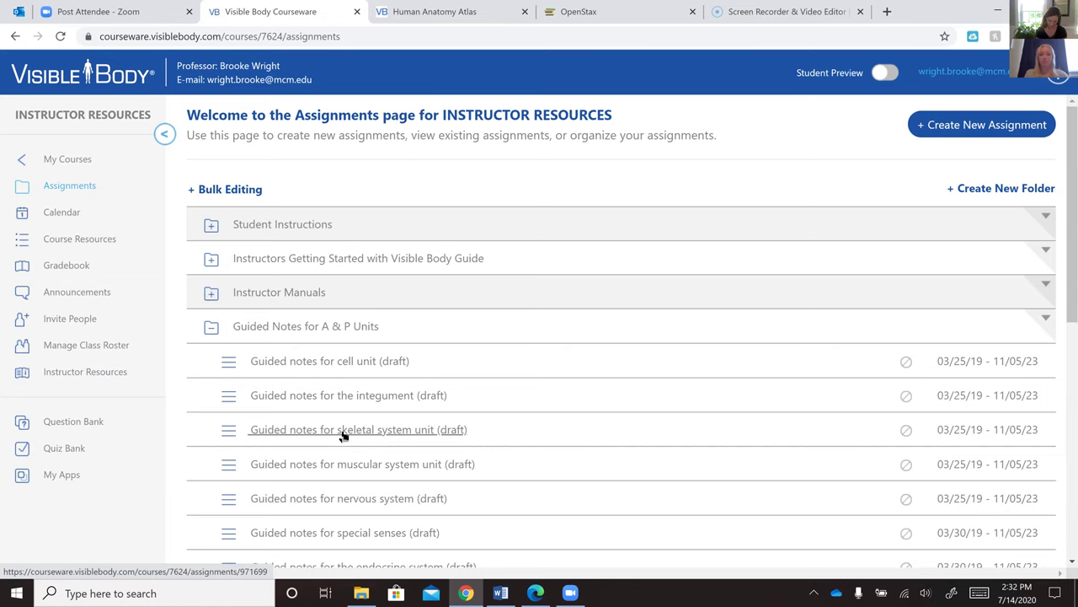
Open the guided notes file for the skeletal system unit in Word, enable editing and read through its first page
{"action": "left_click", "coordinate": [343, 431]}
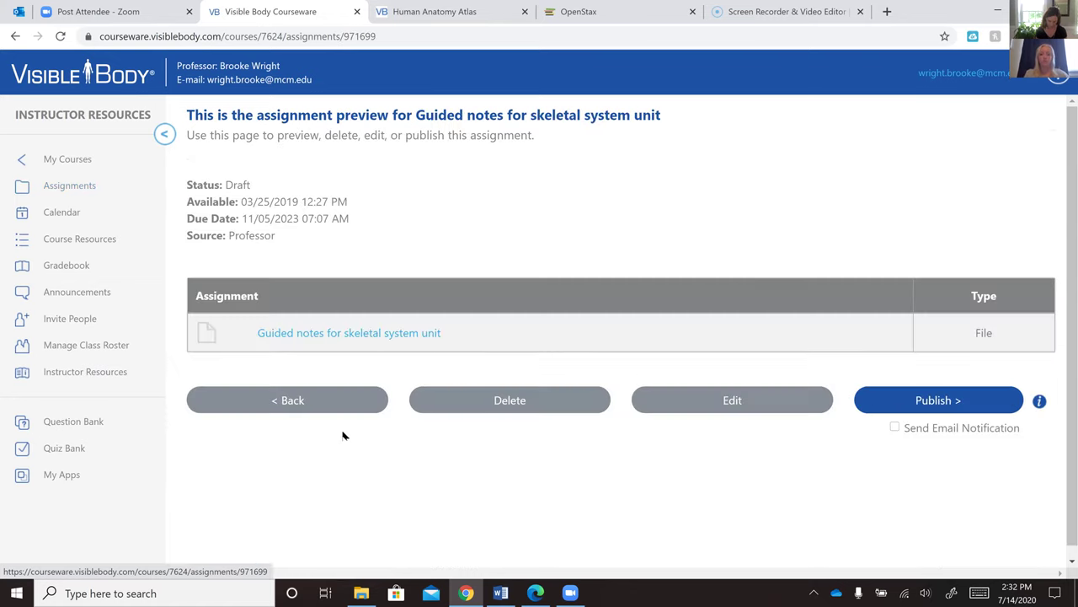
{"action": "left_click", "coordinate": [379, 337]}
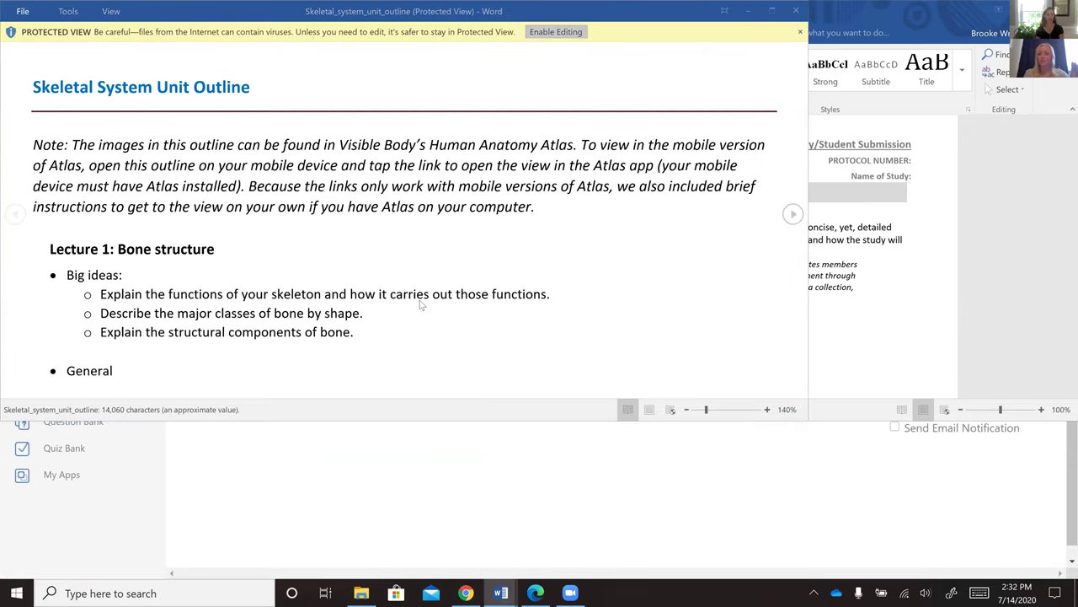
{"action": "left_click", "coordinate": [556, 31]}
{"action": "scroll", "coordinate": [415, 278], "scroll_direction": "down", "scroll_amount": 6}
{"action": "scroll", "coordinate": [415, 279], "scroll_direction": "down", "scroll_amount": 3}
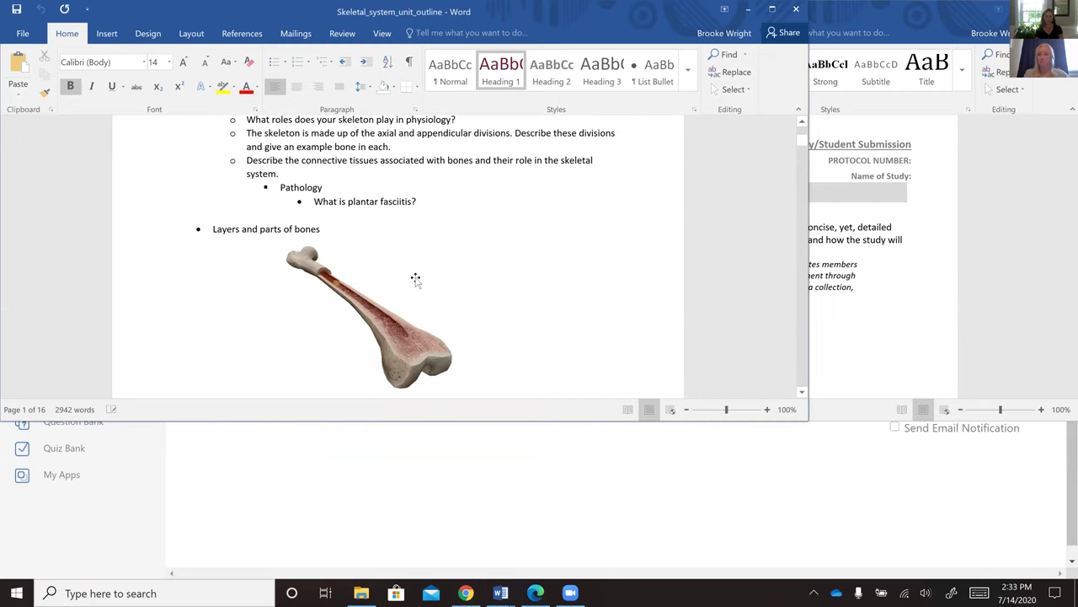
{"action": "scroll", "coordinate": [416, 278], "scroll_direction": "down", "scroll_amount": 8}
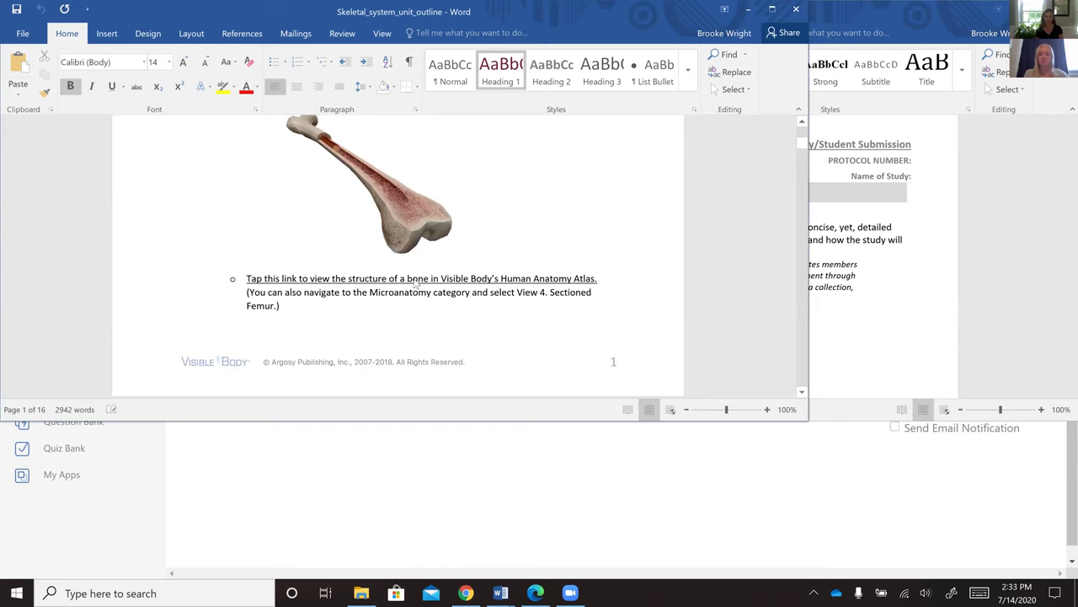
Close the skeletal system outline, return to the course's assignments in the browser and collapse the Guided Notes for A & P Units folder
{"action": "left_click", "coordinate": [797, 10]}
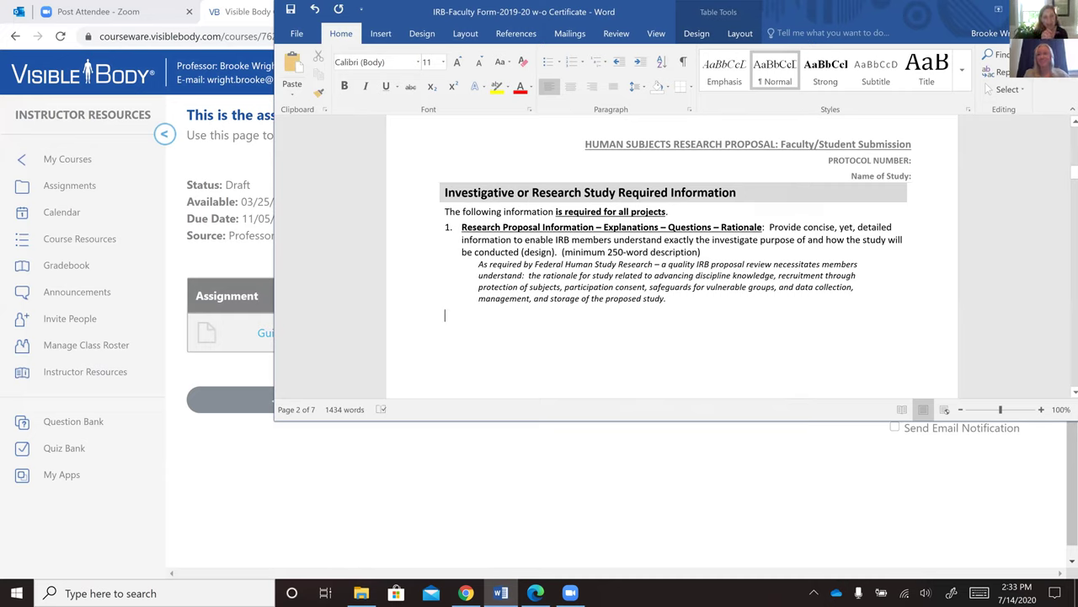
{"action": "key", "text": "alt+Tab"}
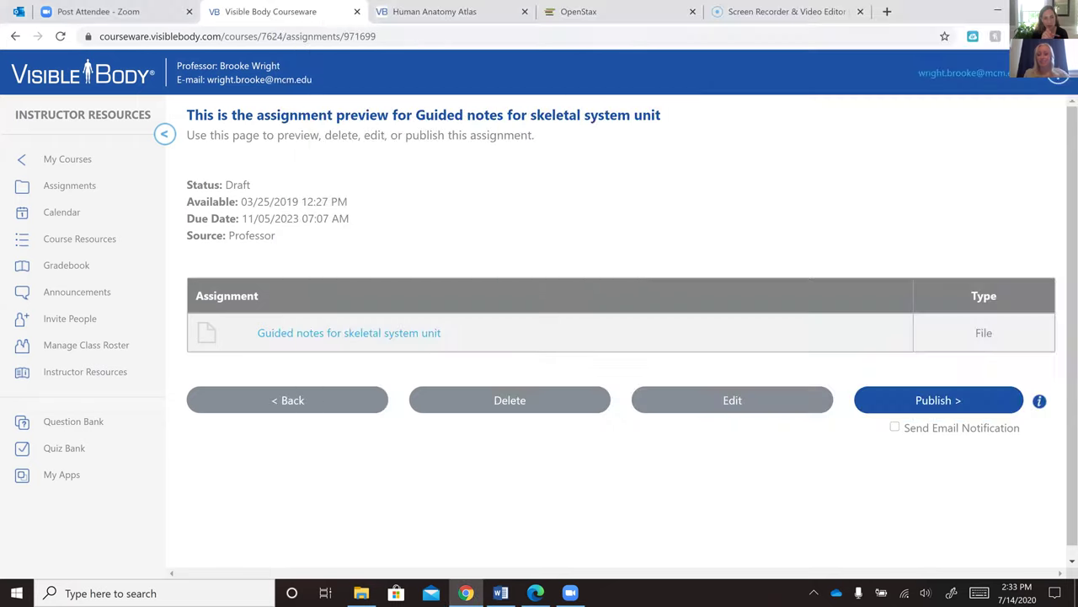
{"action": "left_click", "coordinate": [305, 403]}
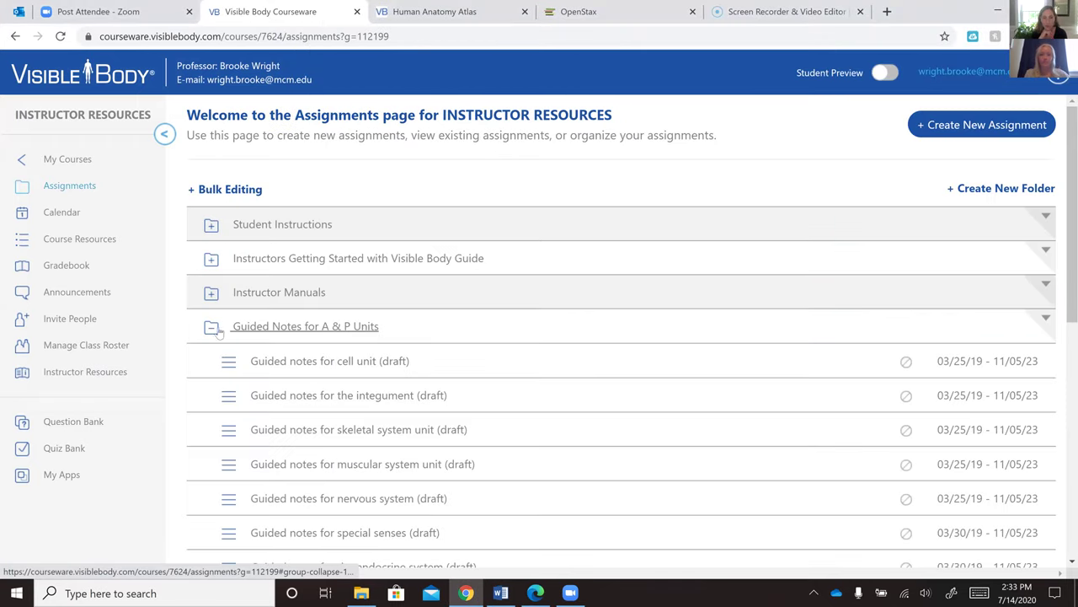
{"action": "left_click", "coordinate": [209, 331]}
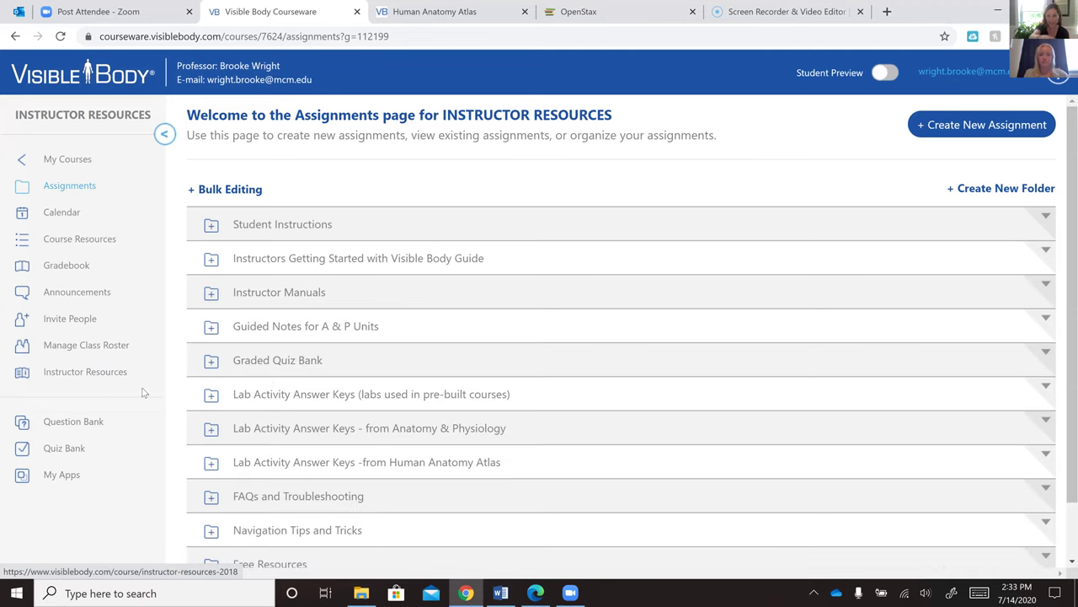
View the Visible Body Instructor Resources web page and close it to return to the course assignments
{"action": "left_click", "coordinate": [97, 376]}
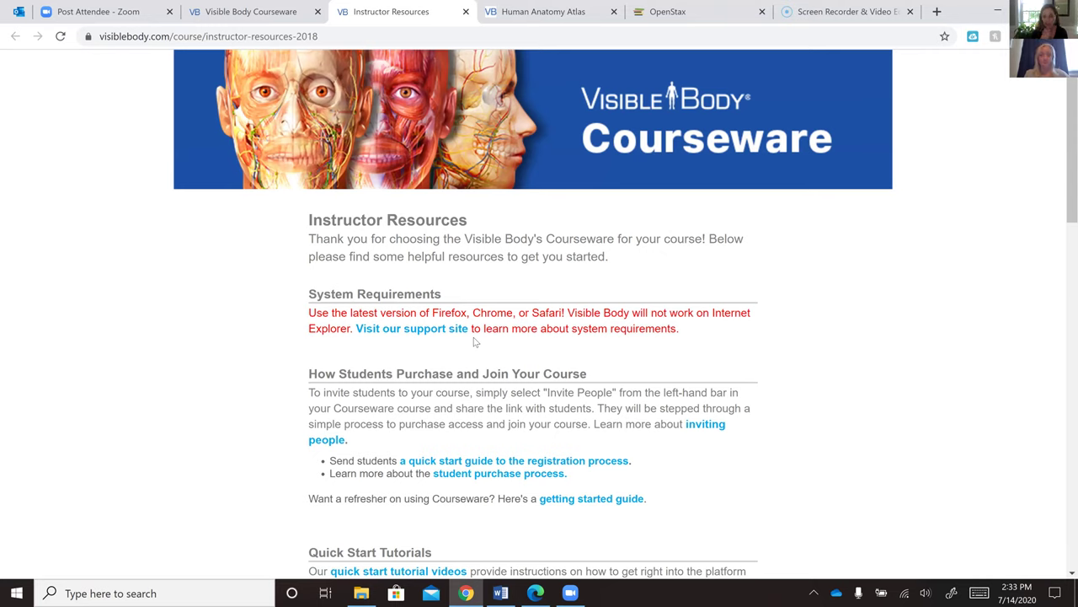
{"action": "left_click", "coordinate": [214, 13]}
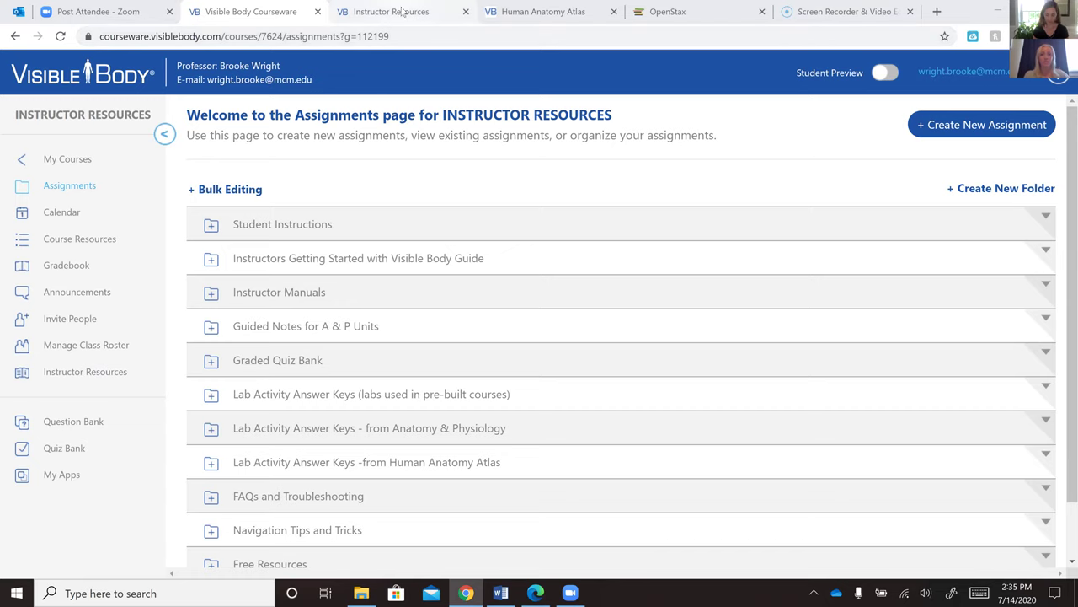
{"action": "left_click", "coordinate": [460, 10]}
{"action": "left_click", "coordinate": [466, 11]}
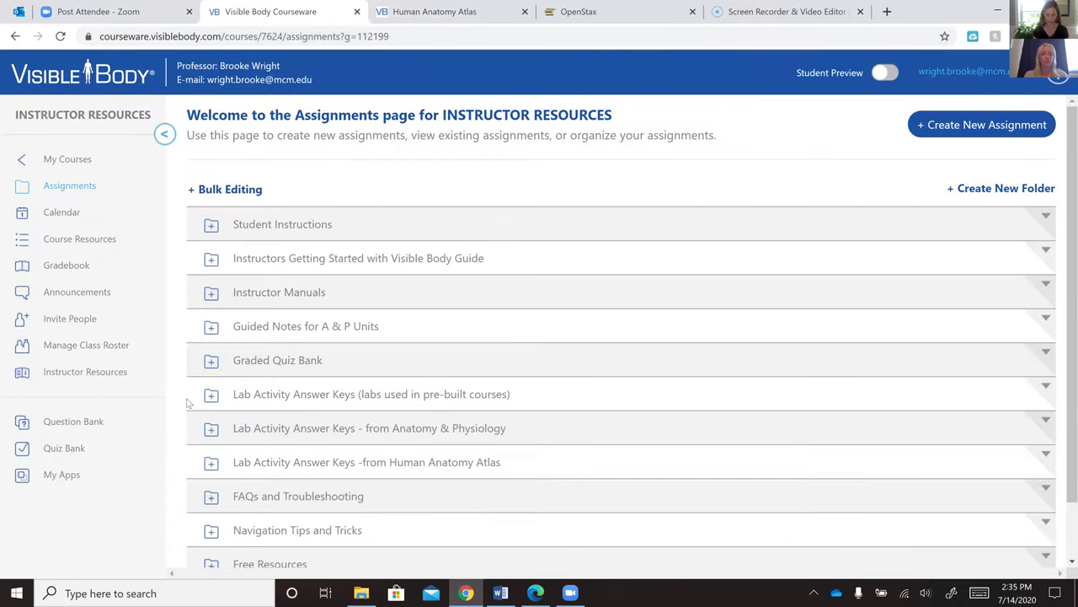
Open My Apps and browse the skeletal, circulatory, nervous and respiratory system views in Human Anatomy Atlas
{"action": "left_click", "coordinate": [68, 474]}
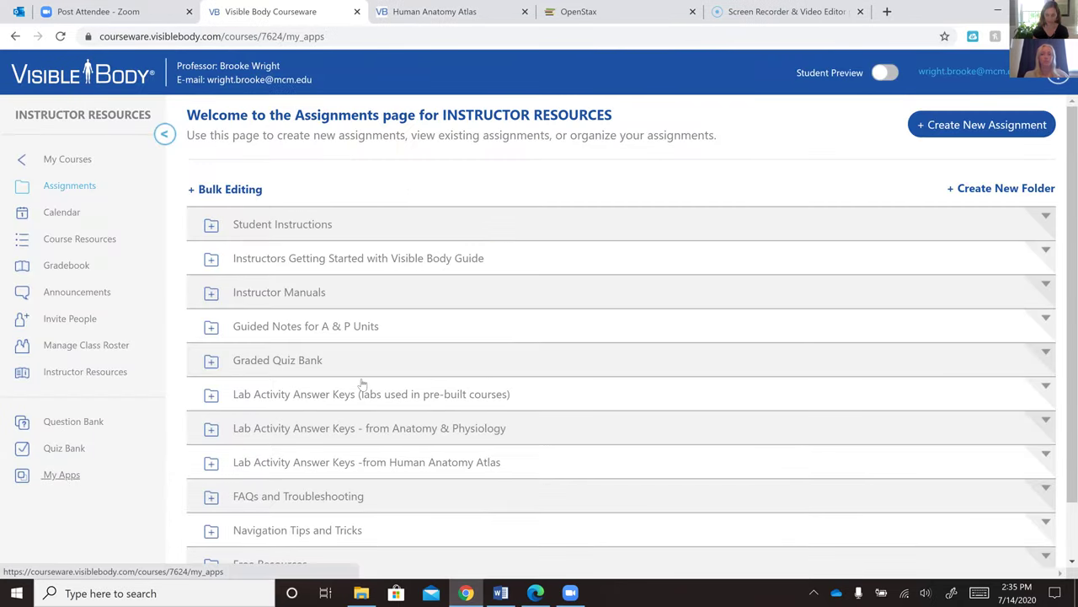
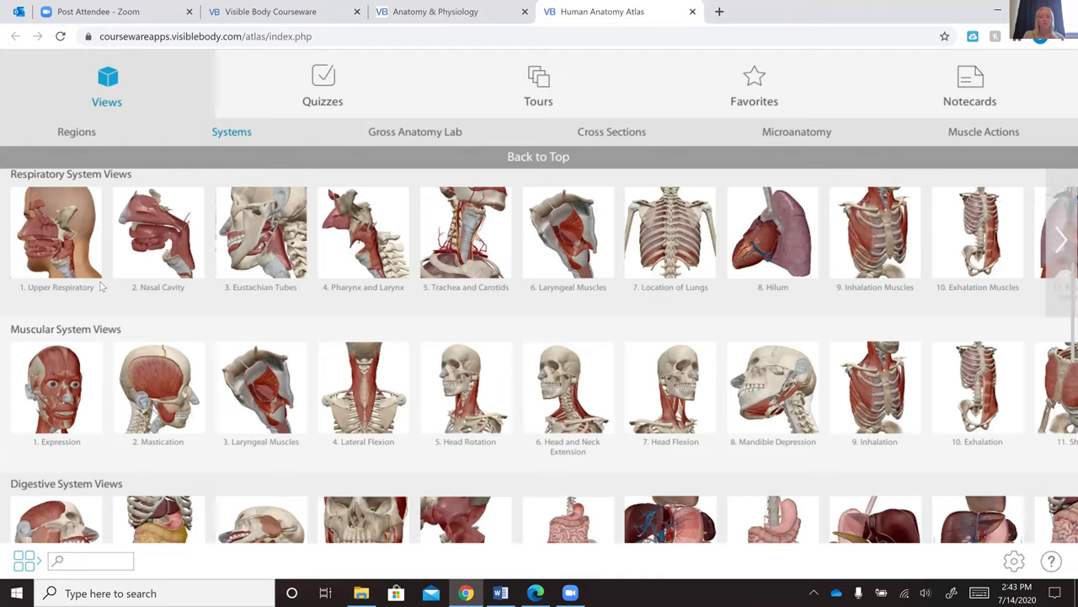
{"action": "scroll", "coordinate": [76, 202], "scroll_direction": "up", "scroll_amount": 2}
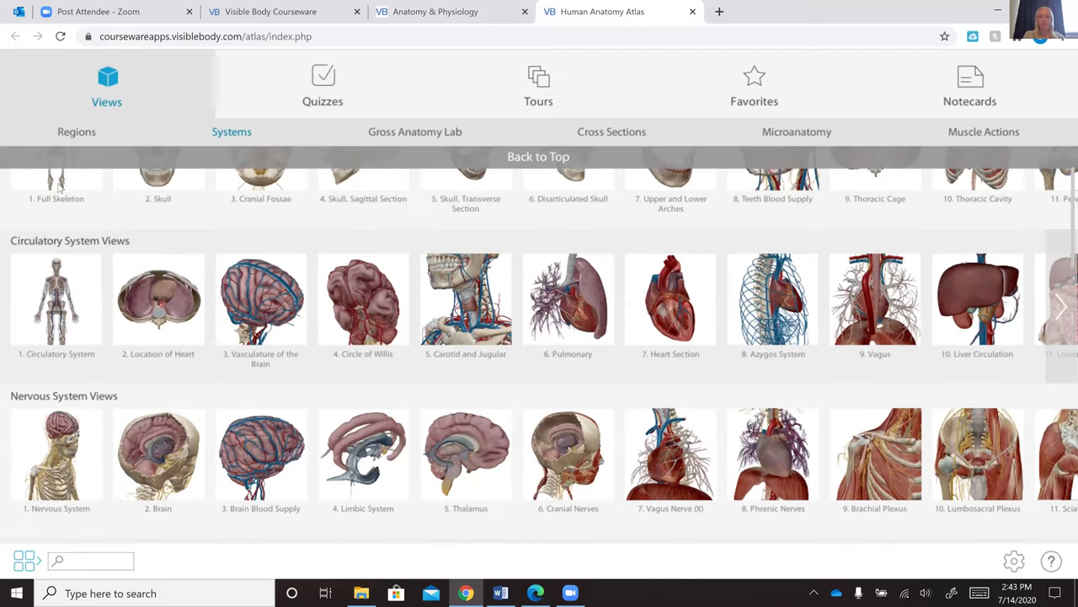
{"action": "scroll", "coordinate": [53, 169], "scroll_direction": "up", "scroll_amount": 2}
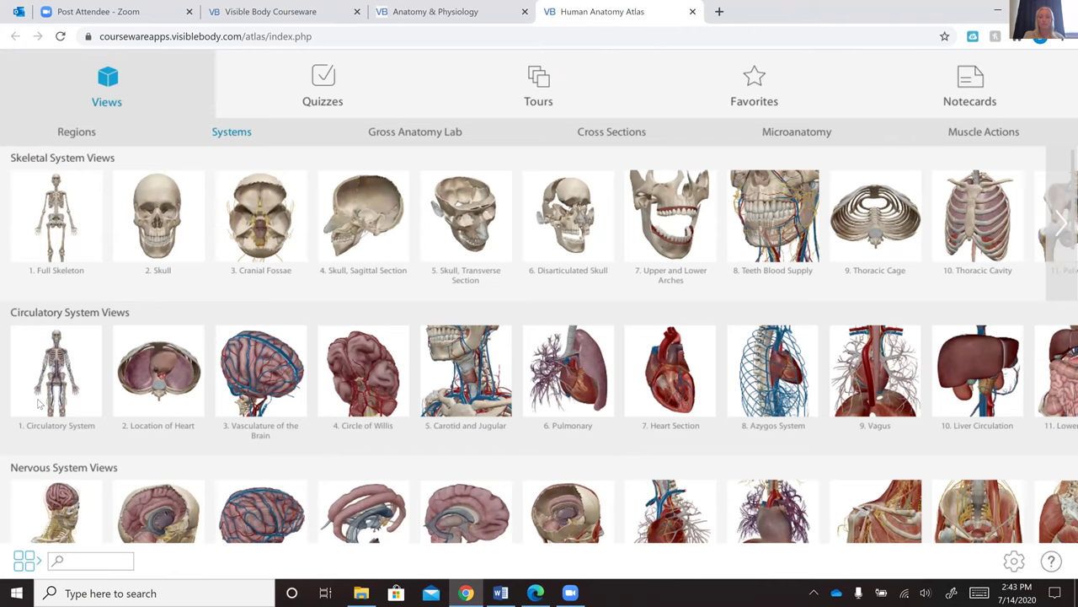
{"action": "scroll", "coordinate": [86, 378], "scroll_direction": "down", "scroll_amount": 2}
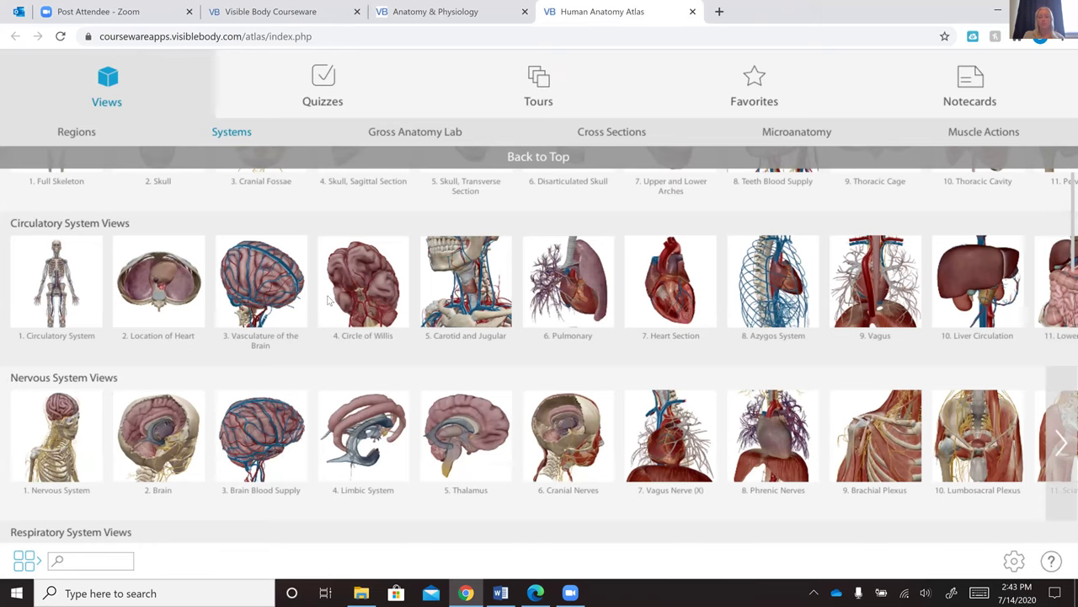
{"action": "scroll", "coordinate": [260, 323], "scroll_direction": "up", "scroll_amount": 1}
{"action": "scroll", "coordinate": [259, 323], "scroll_direction": "up", "scroll_amount": 2}
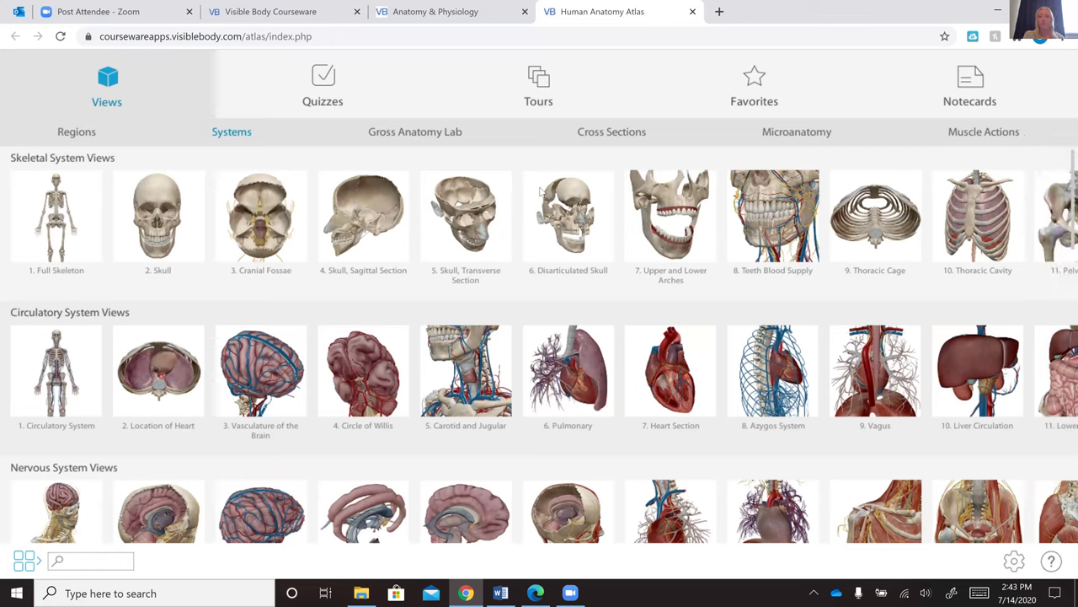
Open the Back view from the Gross Anatomy Lab views and select the left pelvis skin on the prone cadaver
{"action": "left_click", "coordinate": [421, 139]}
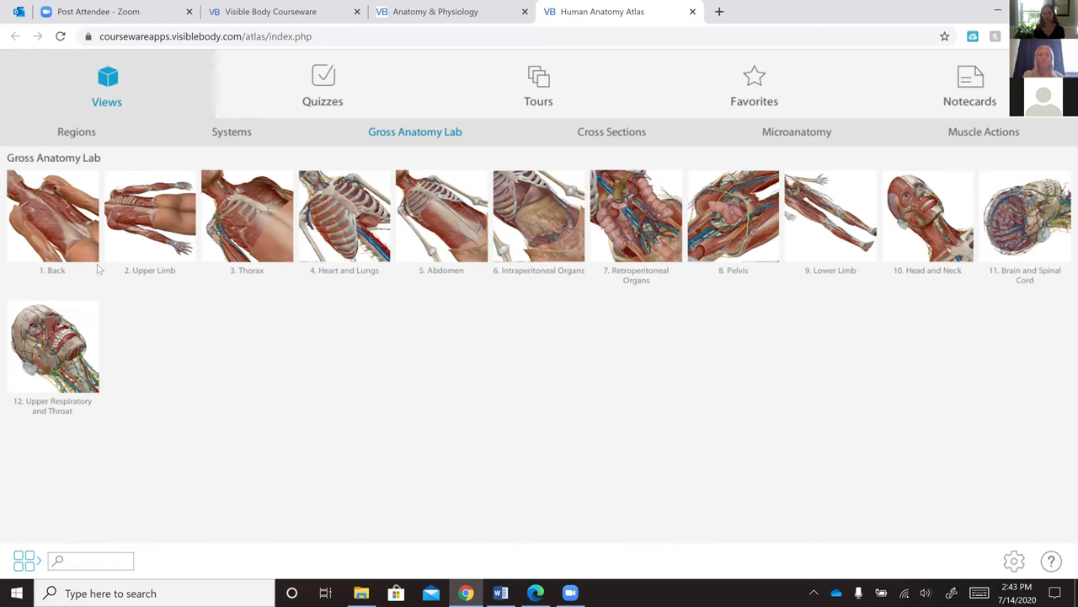
{"action": "left_click", "coordinate": [433, 234]}
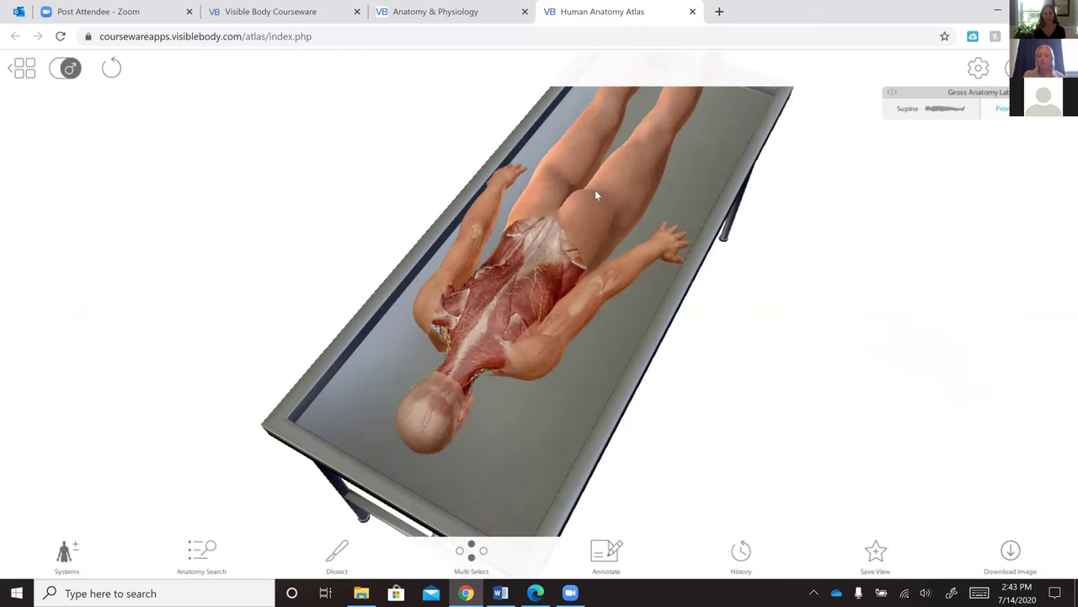
{"action": "left_click", "coordinate": [590, 232]}
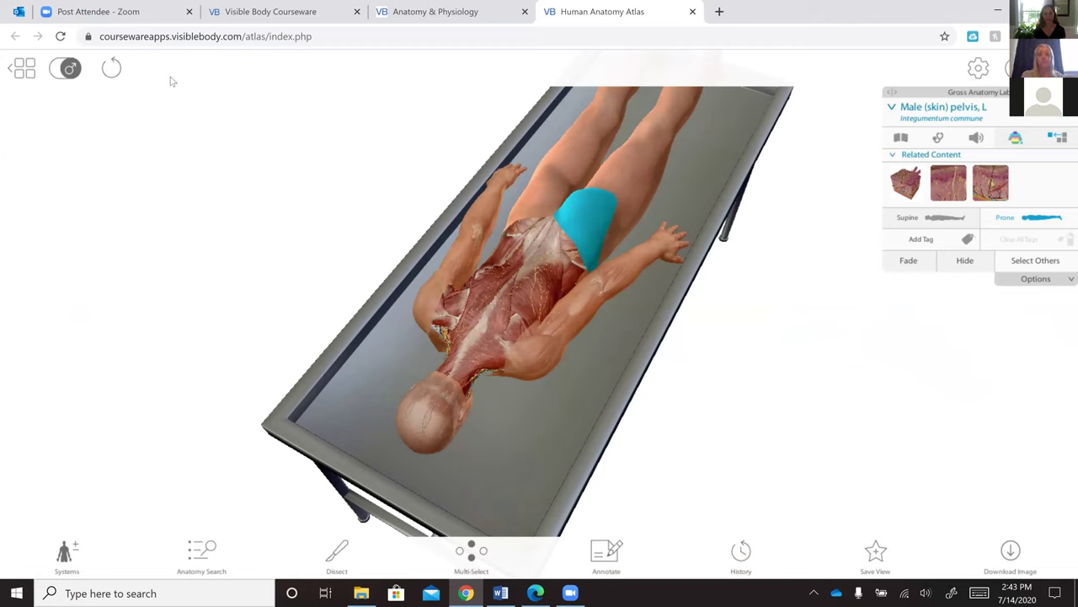
Look over the body system units in the Anatomy & Physiology app and return to the Courseware list of courses
{"action": "left_click", "coordinate": [390, 8]}
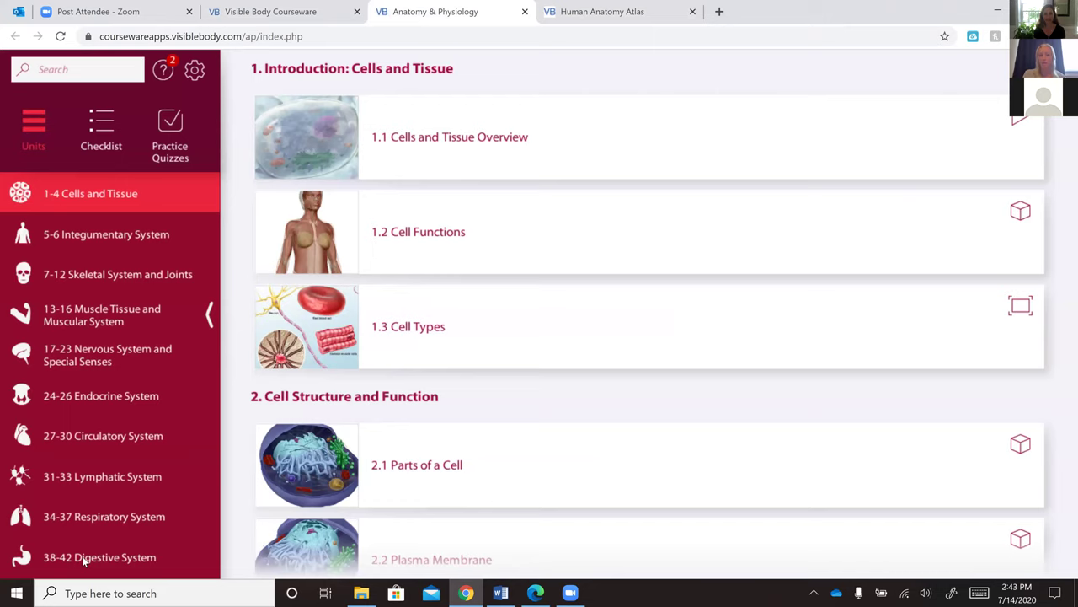
{"action": "scroll", "coordinate": [99, 346], "scroll_direction": "down", "scroll_amount": 2}
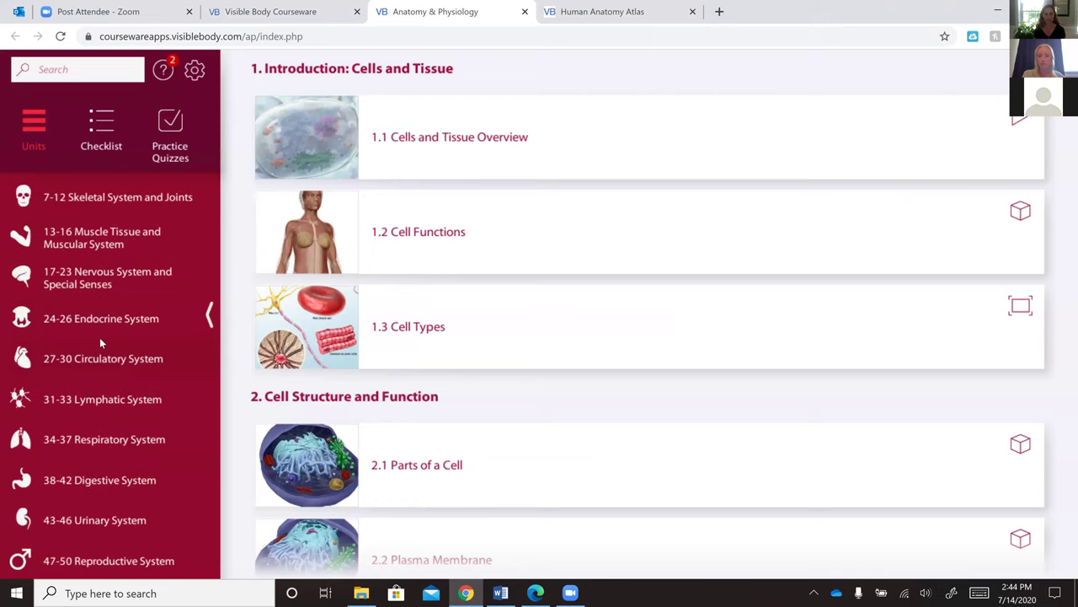
{"action": "left_click", "coordinate": [303, 12]}
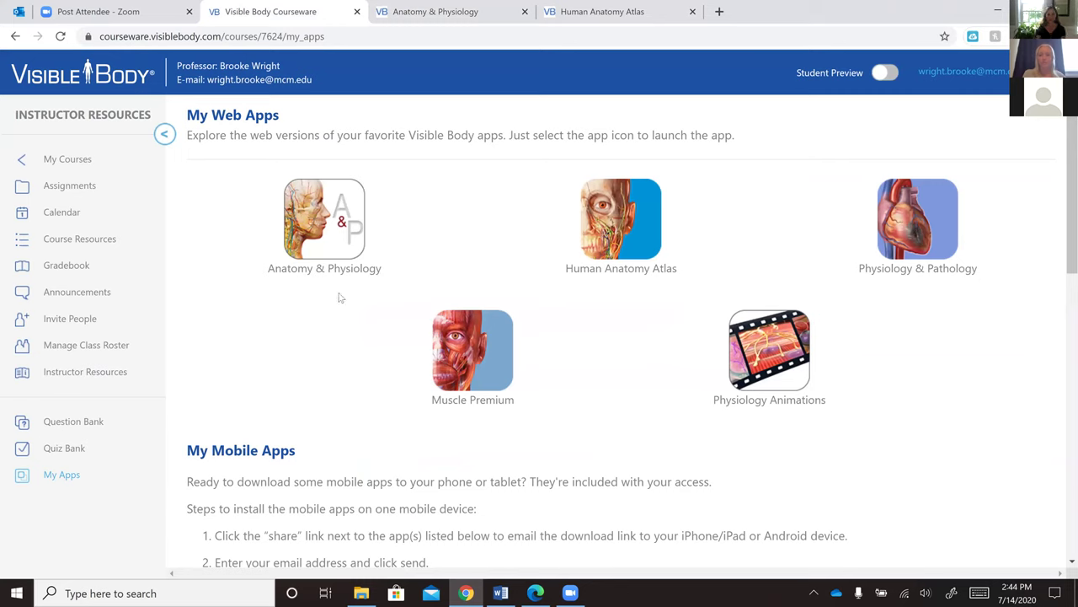
{"action": "left_click", "coordinate": [63, 160]}
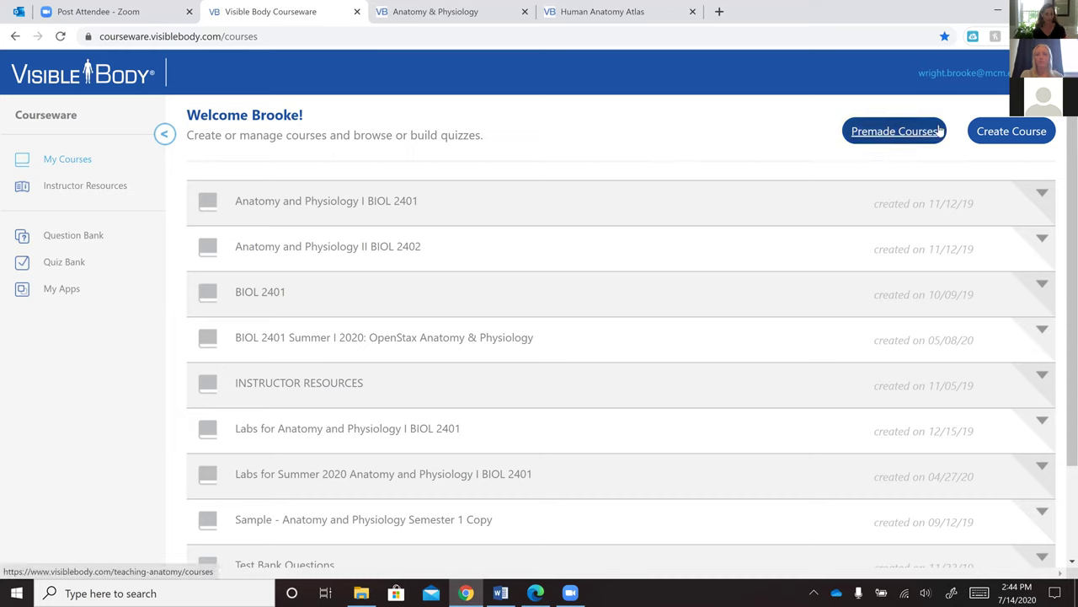
Browse the Premade Courses page from Anatomy Lab through the textbook correlation courses and close it
{"action": "left_click", "coordinate": [896, 138]}
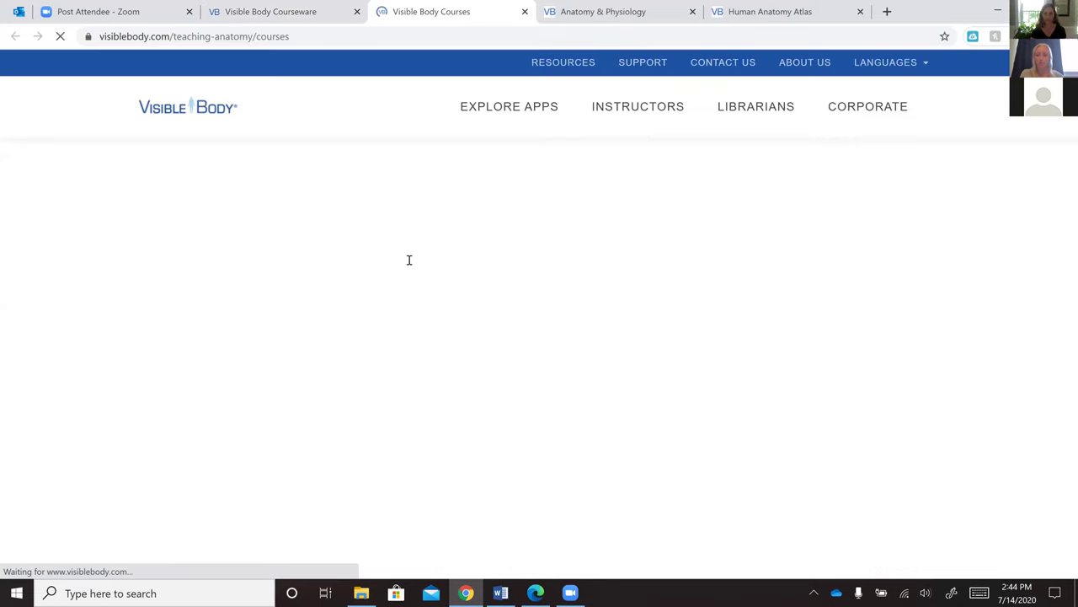
{"action": "scroll", "coordinate": [396, 264], "scroll_direction": "down", "scroll_amount": 6}
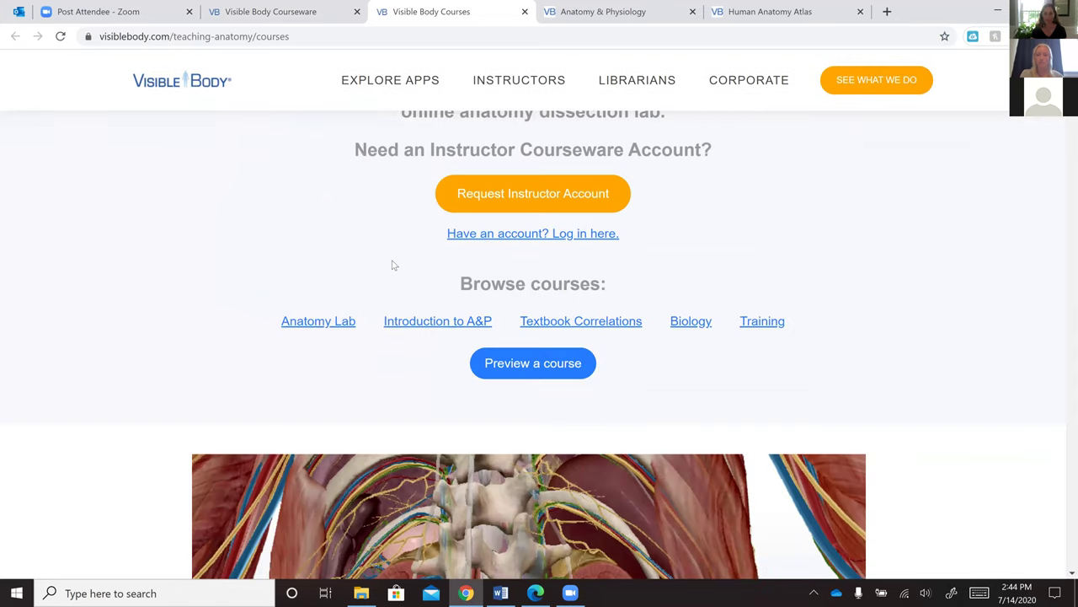
{"action": "scroll", "coordinate": [216, 311], "scroll_direction": "down", "scroll_amount": 3}
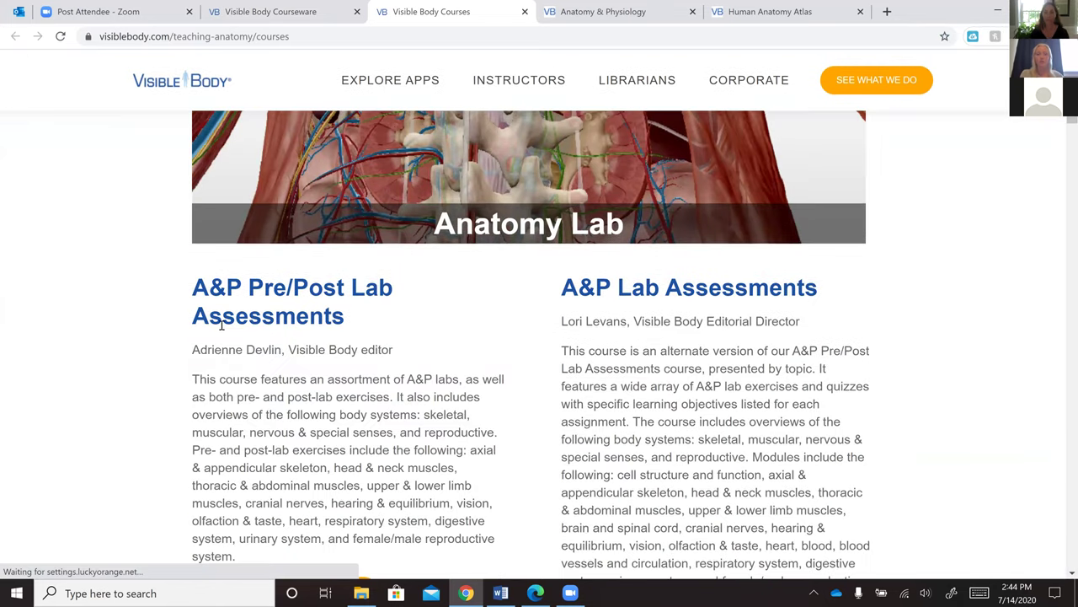
{"action": "scroll", "coordinate": [217, 324], "scroll_direction": "down", "scroll_amount": 15}
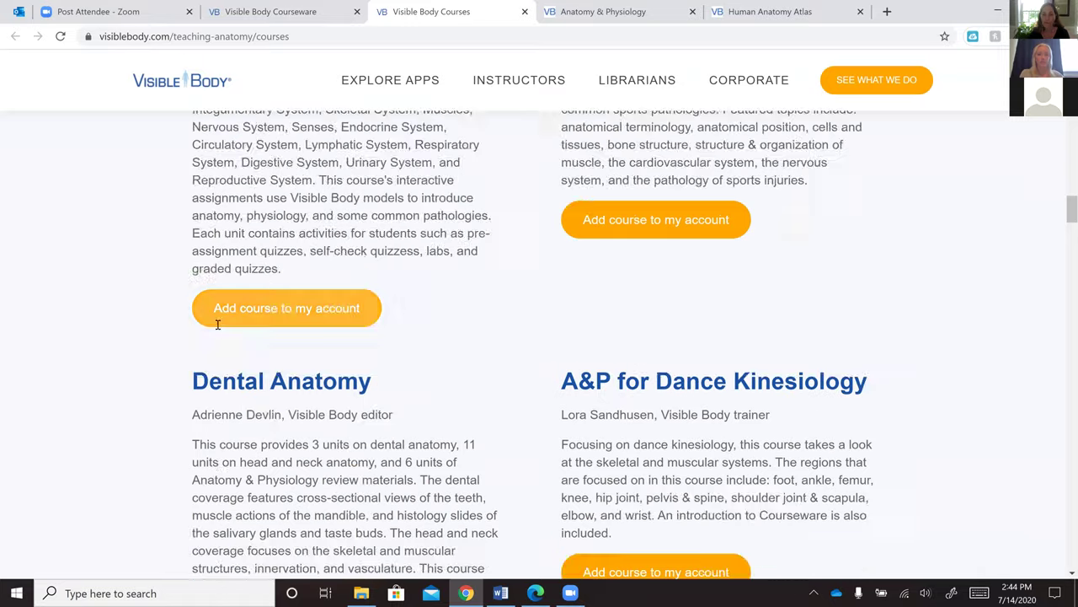
{"action": "scroll", "coordinate": [217, 328], "scroll_direction": "down", "scroll_amount": 7}
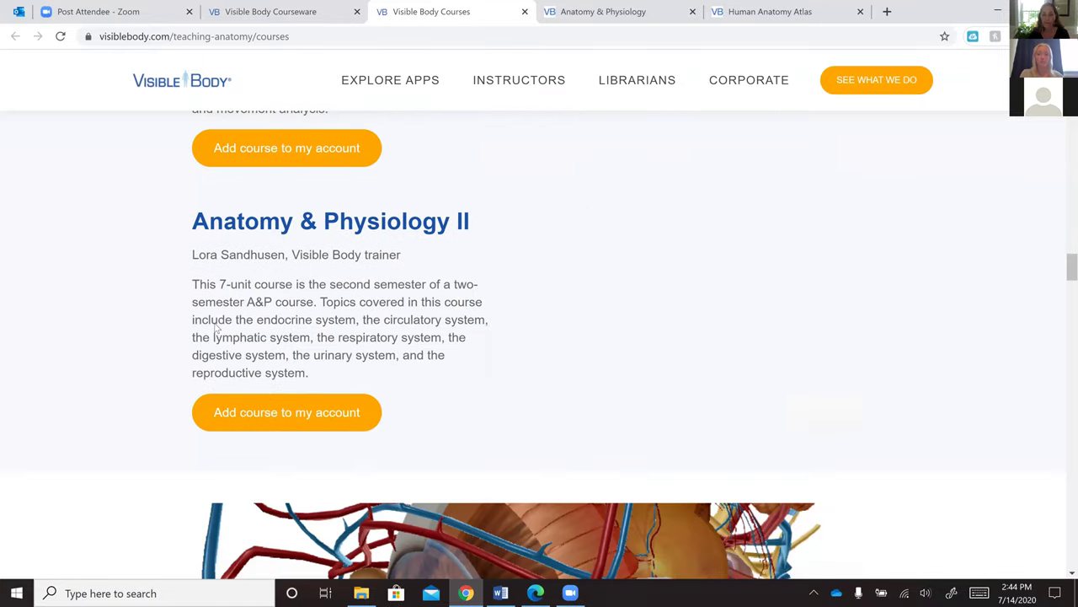
{"action": "scroll", "coordinate": [217, 328], "scroll_direction": "down", "scroll_amount": 5}
{"action": "scroll", "coordinate": [216, 327], "scroll_direction": "down", "scroll_amount": 1}
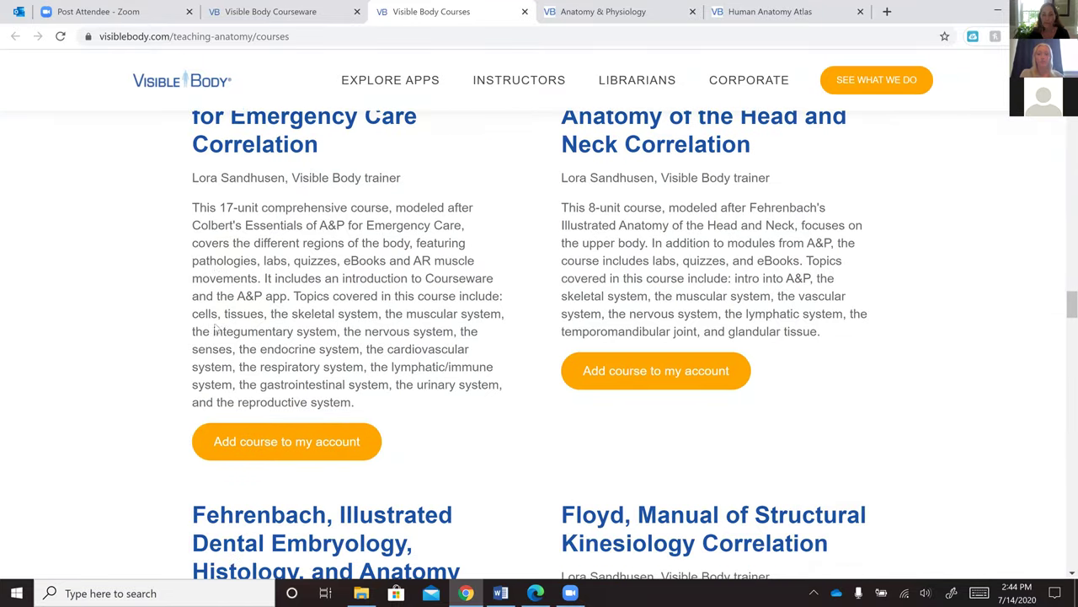
{"action": "scroll", "coordinate": [226, 346], "scroll_direction": "down", "scroll_amount": 8}
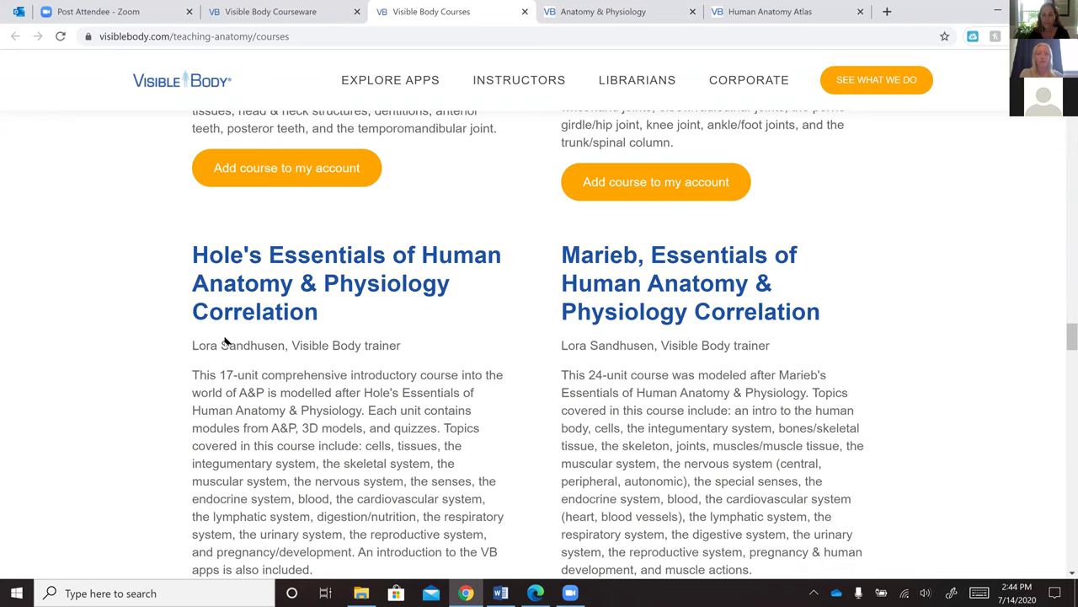
{"action": "scroll", "coordinate": [226, 341], "scroll_direction": "down", "scroll_amount": 9}
{"action": "scroll", "coordinate": [322, 326], "scroll_direction": "down", "scroll_amount": 8}
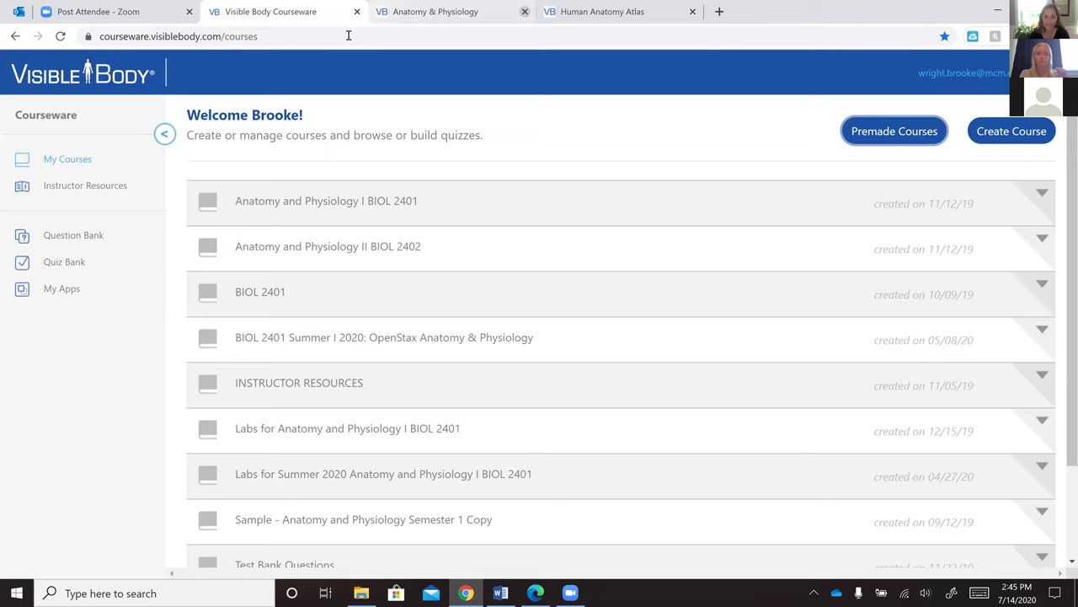
{"action": "left_click", "coordinate": [525, 11]}
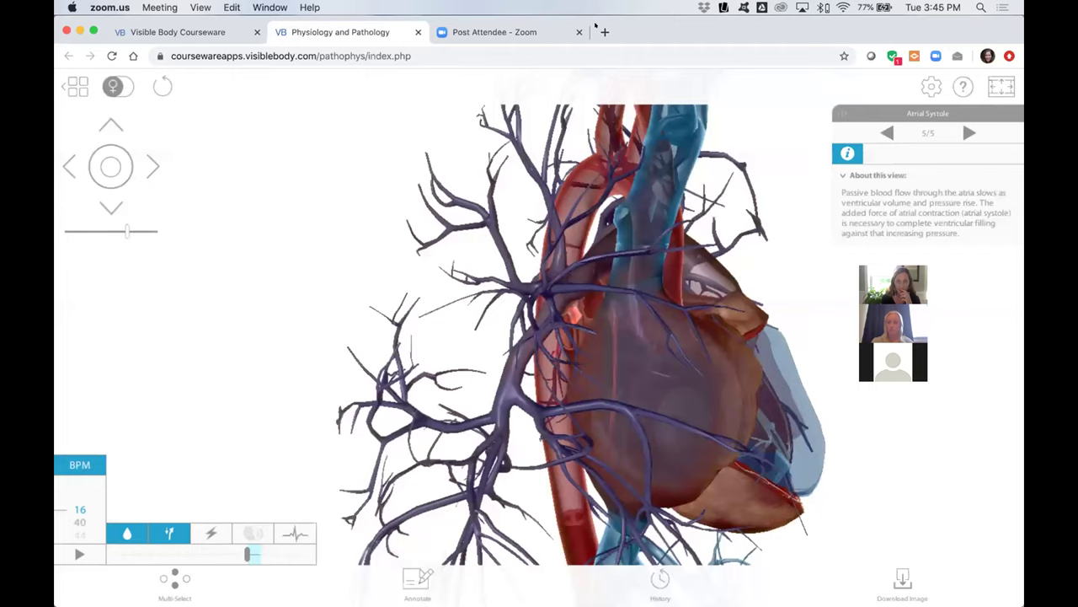
Load visiblebody.com in place of the Zoom post-attendee page and open its Support site
{"action": "left_click", "coordinate": [497, 32]}
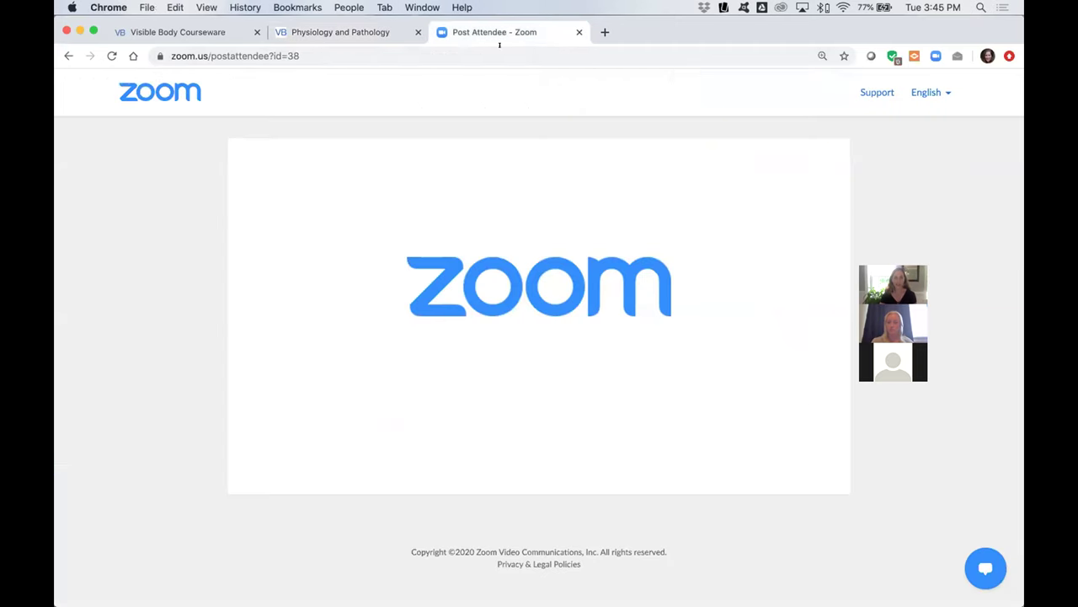
{"action": "left_click", "coordinate": [476, 52]}
{"action": "type", "text": "vis"}
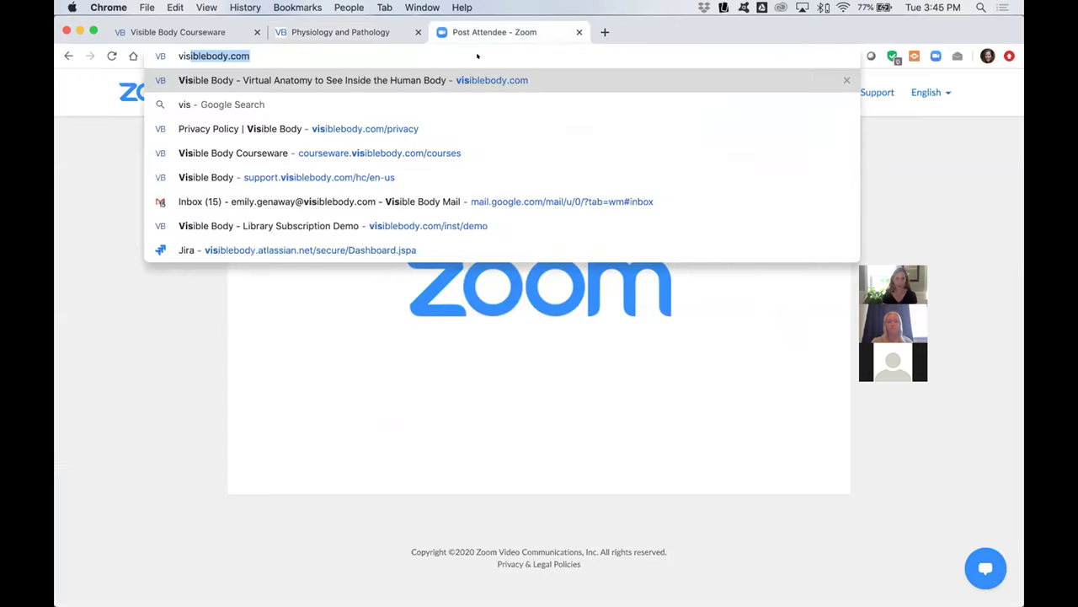
{"action": "key", "text": "Return"}
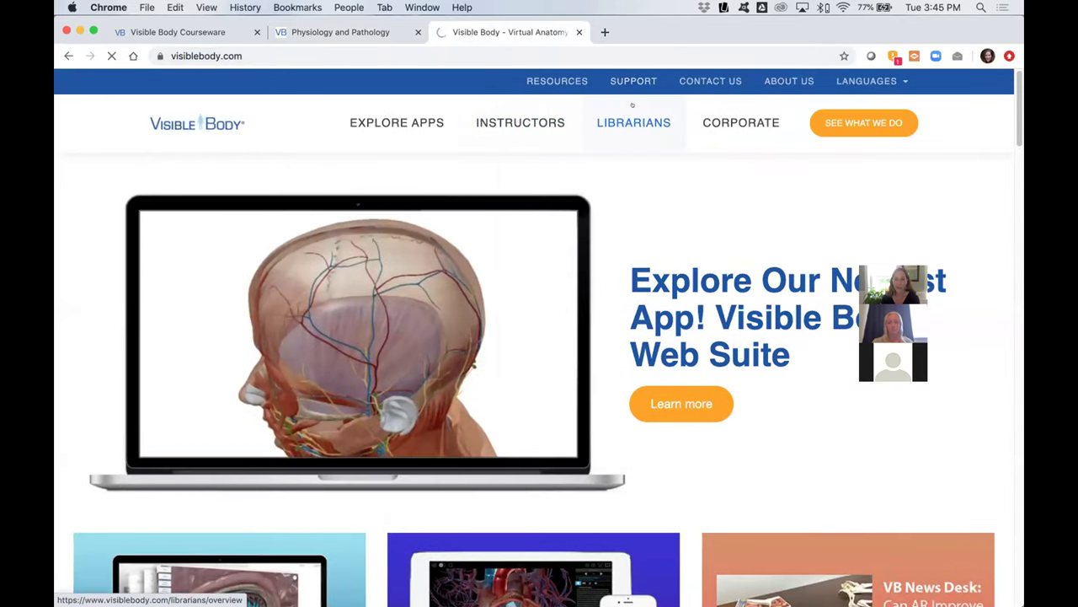
{"action": "left_click", "coordinate": [631, 77]}
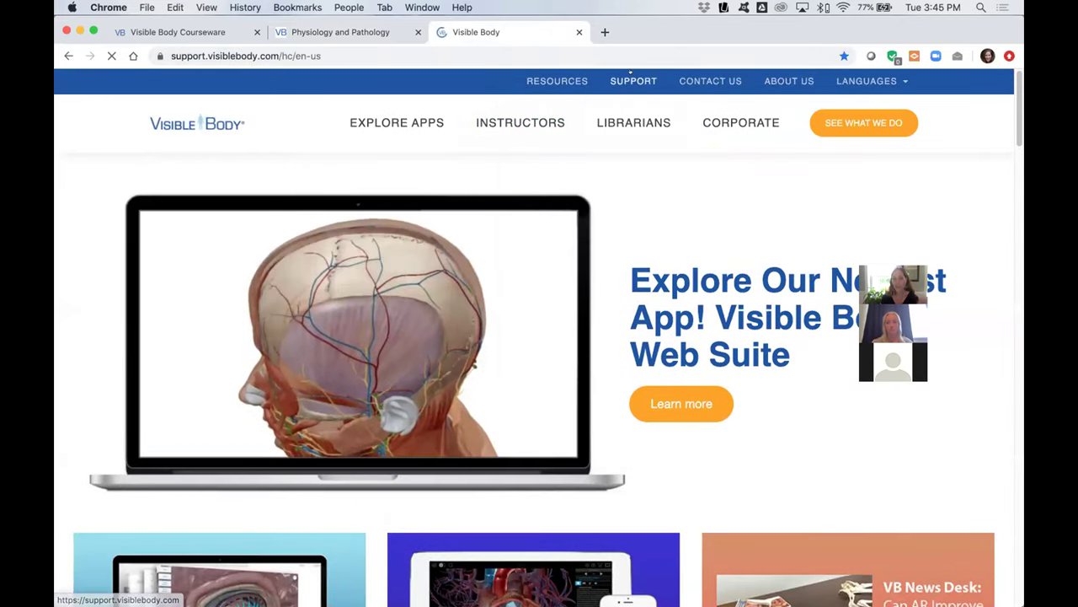
Show the Help Center entry in the Courseware help options and return to the Visible Body Help Center page
{"action": "left_click", "coordinate": [218, 30]}
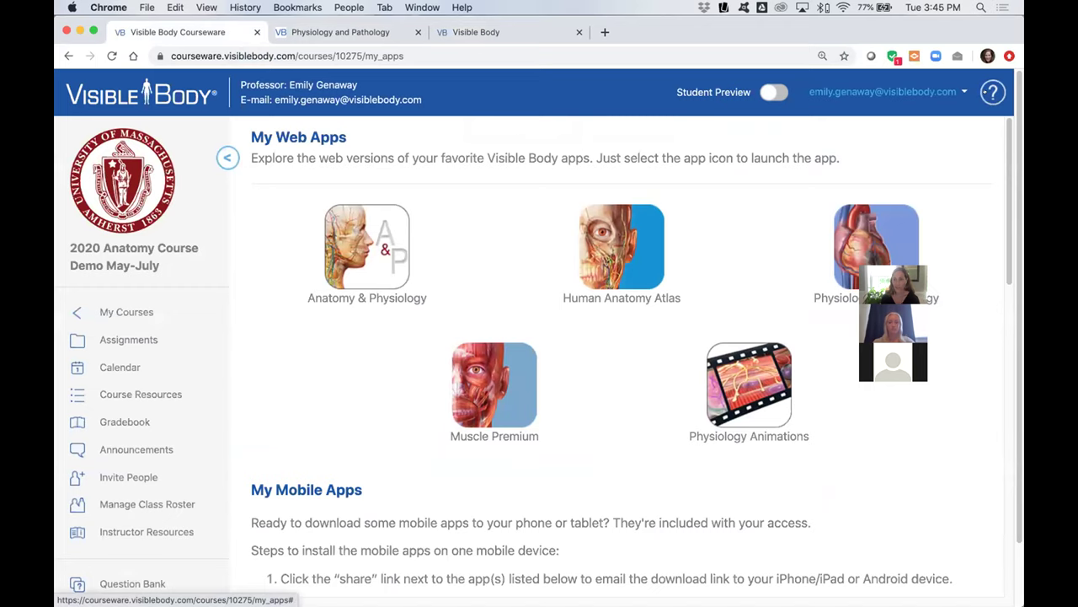
{"action": "left_click", "coordinate": [980, 92]}
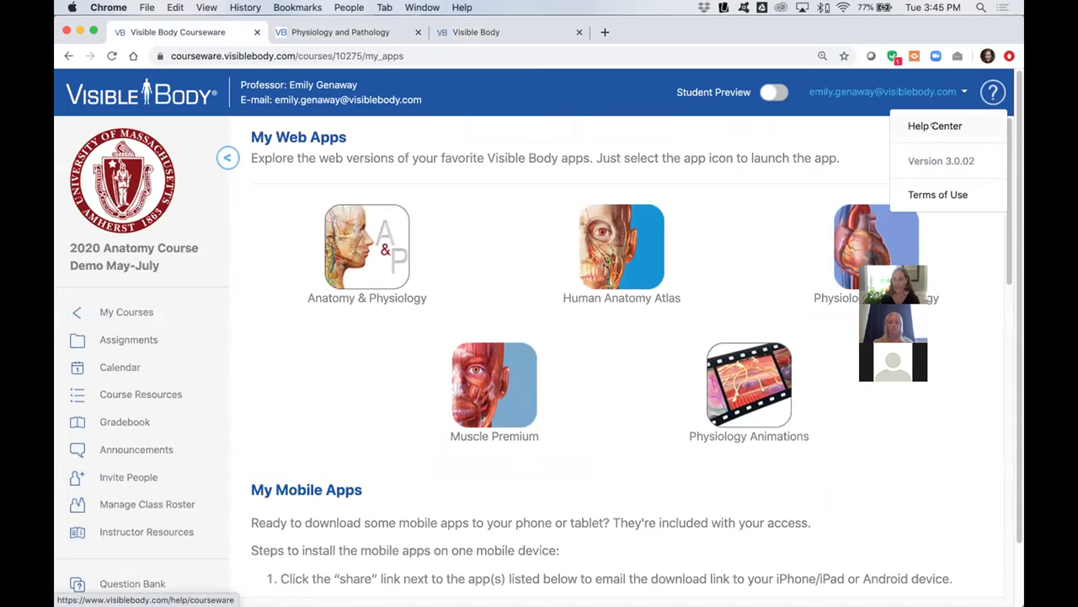
{"action": "left_click", "coordinate": [508, 30]}
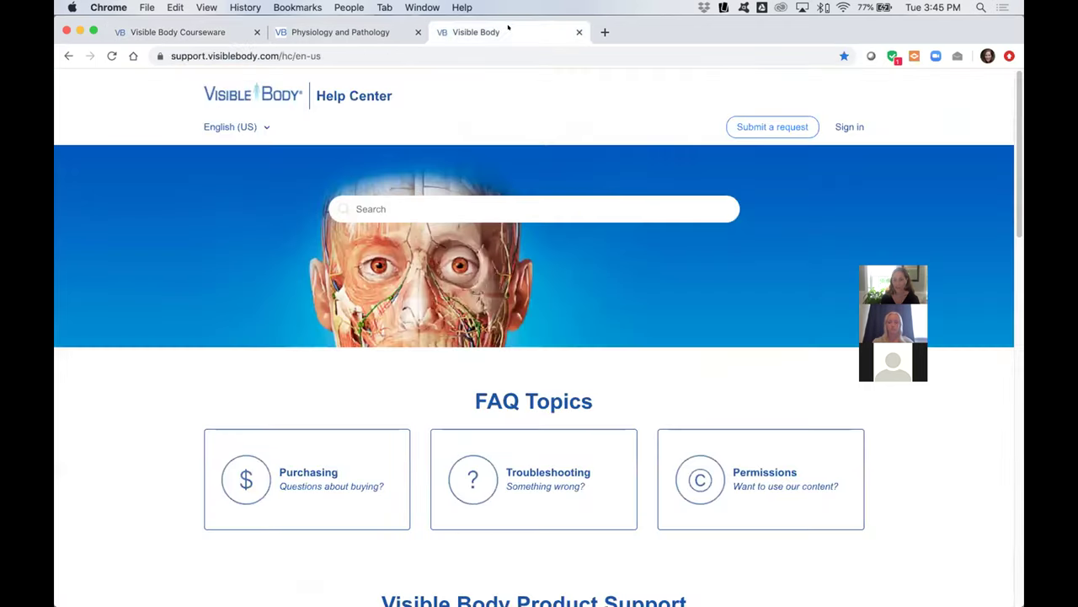
Open the Visible Body Courseware product support section and look through its articles for instructors
{"action": "scroll", "coordinate": [576, 361], "scroll_direction": "down", "scroll_amount": 10}
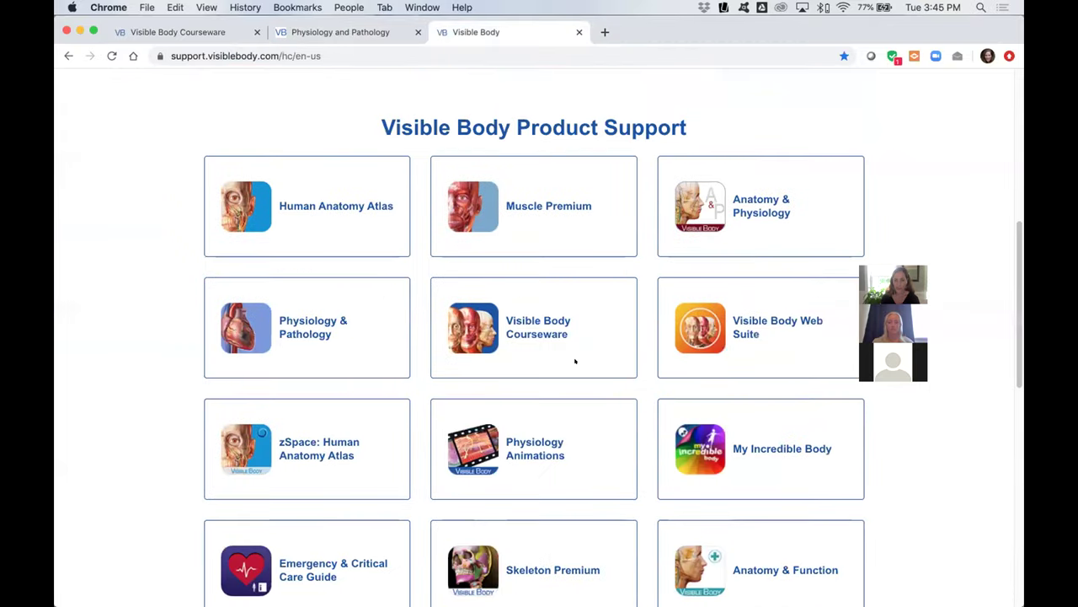
{"action": "scroll", "coordinate": [575, 361], "scroll_direction": "up", "scroll_amount": 1}
{"action": "left_click", "coordinate": [521, 327]}
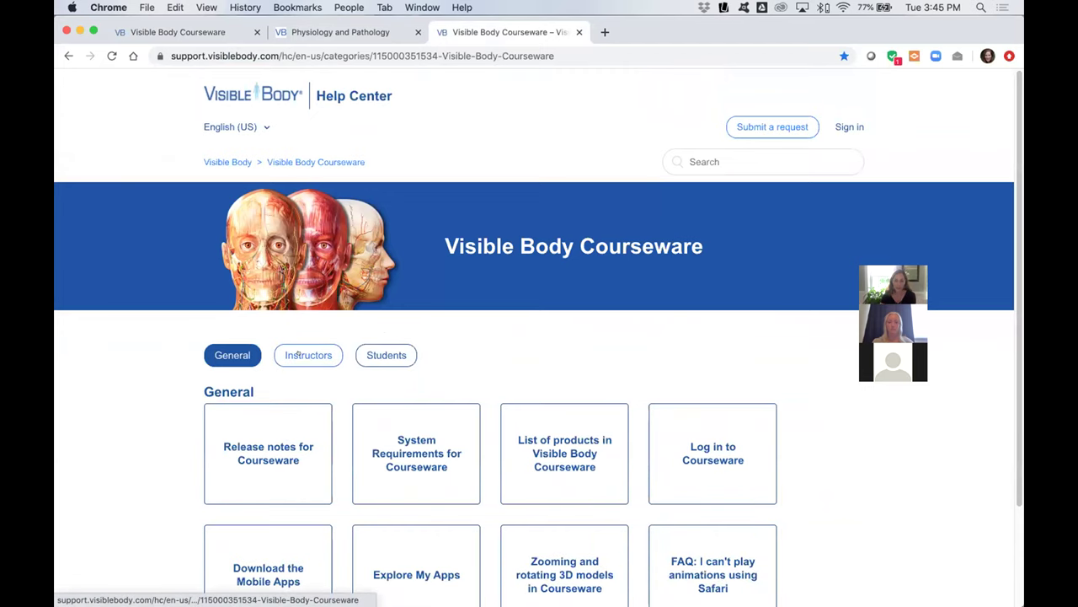
{"action": "left_click", "coordinate": [298, 355]}
{"action": "scroll", "coordinate": [437, 415], "scroll_direction": "down", "scroll_amount": 3}
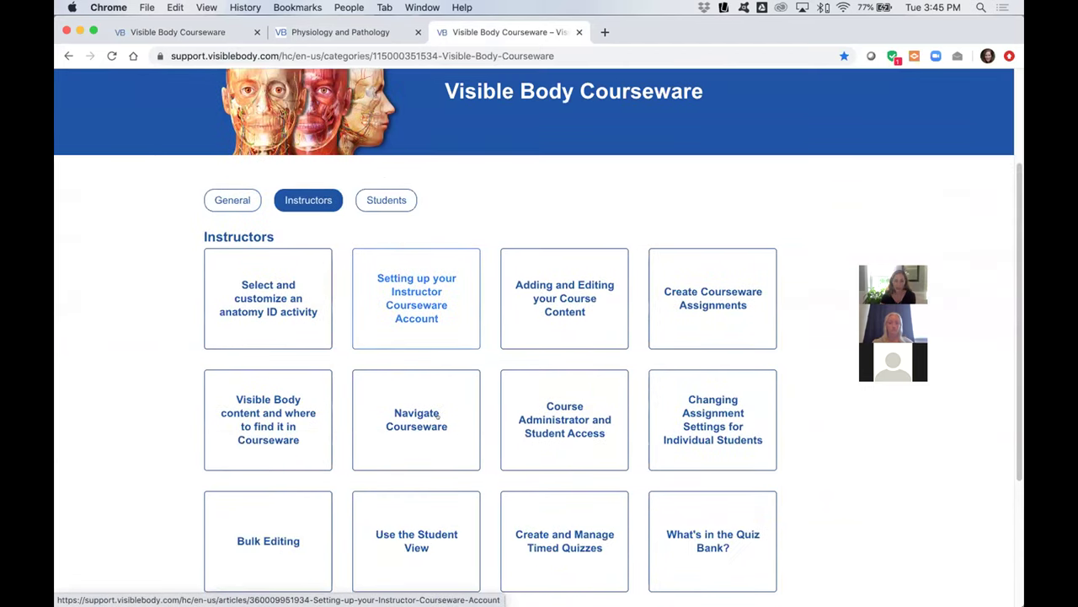
{"action": "scroll", "coordinate": [650, 459], "scroll_direction": "down", "scroll_amount": 2}
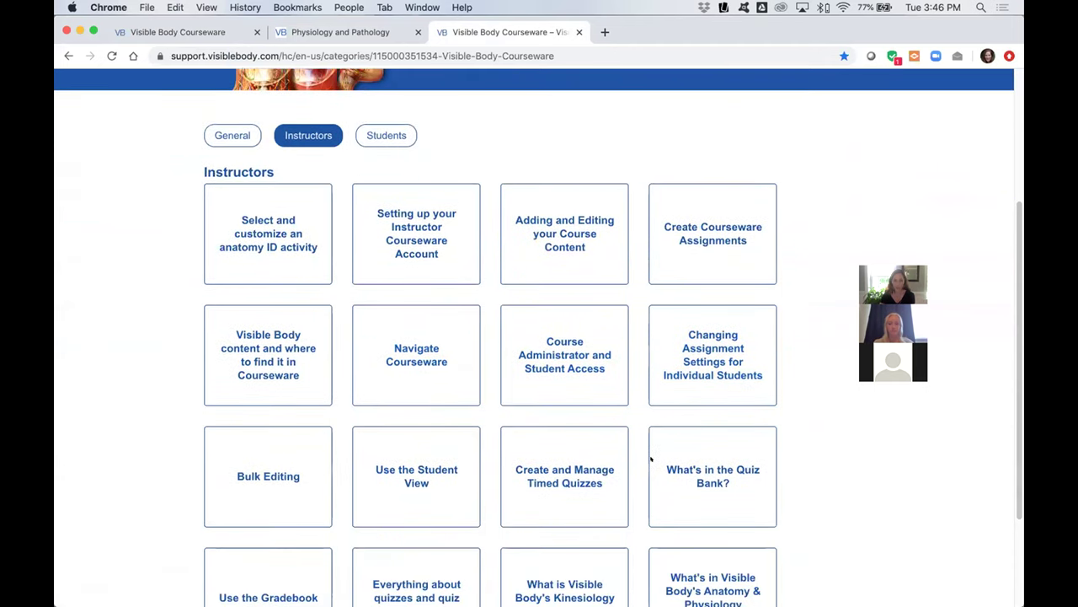
{"action": "scroll", "coordinate": [650, 459], "scroll_direction": "down", "scroll_amount": 2}
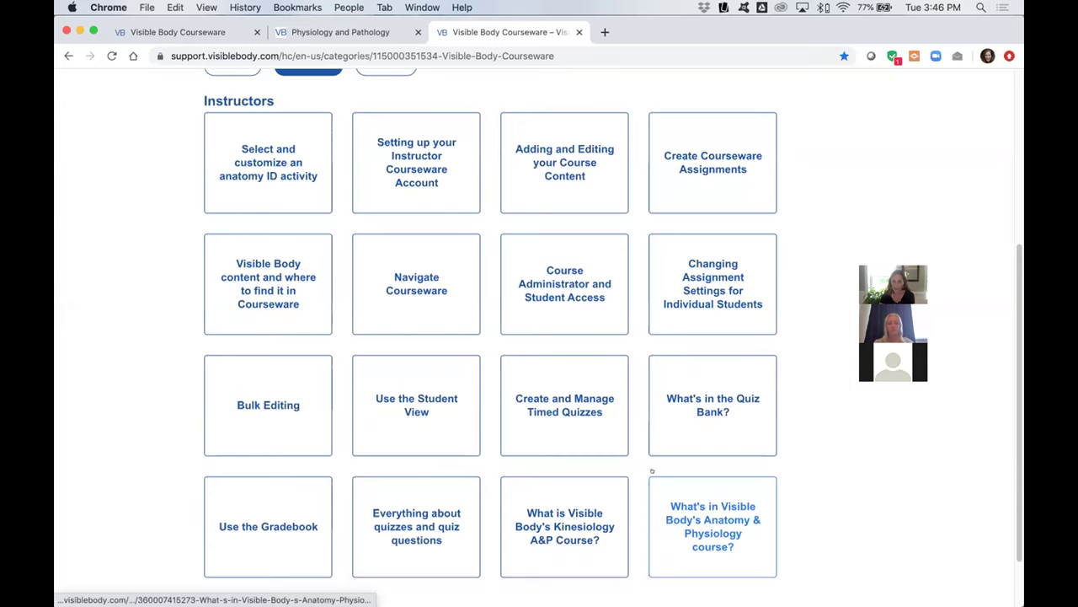
{"action": "scroll", "coordinate": [658, 456], "scroll_direction": "up", "scroll_amount": 3}
{"action": "scroll", "coordinate": [653, 457], "scroll_direction": "down", "scroll_amount": 1}
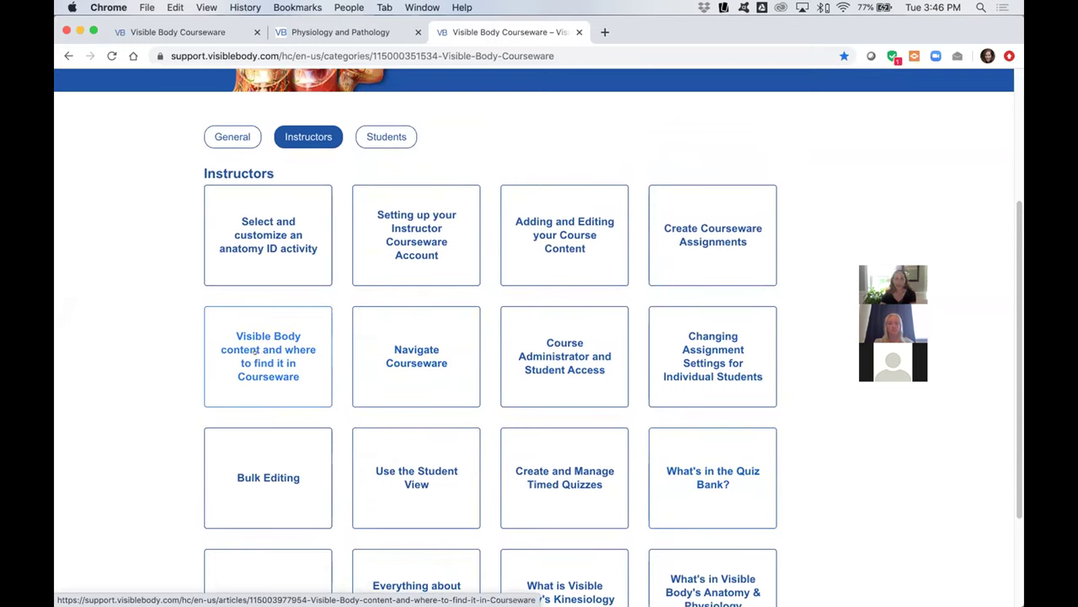
Open the article on Visible Body content and where to find it in Courseware, and read down to the content assets list
{"action": "left_click", "coordinate": [256, 349]}
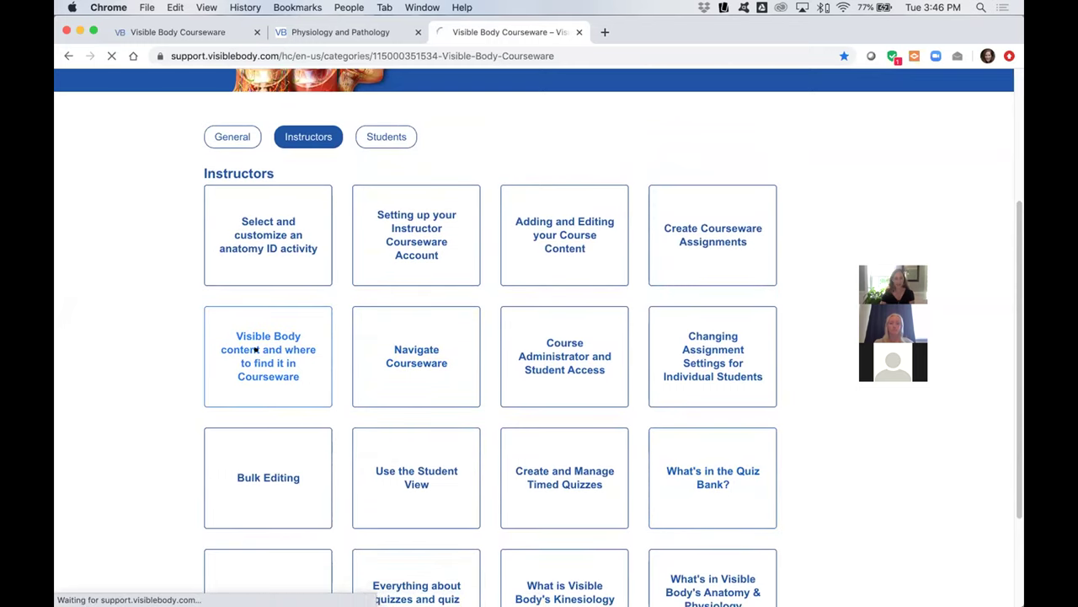
{"action": "scroll", "coordinate": [486, 447], "scroll_direction": "down", "scroll_amount": 4}
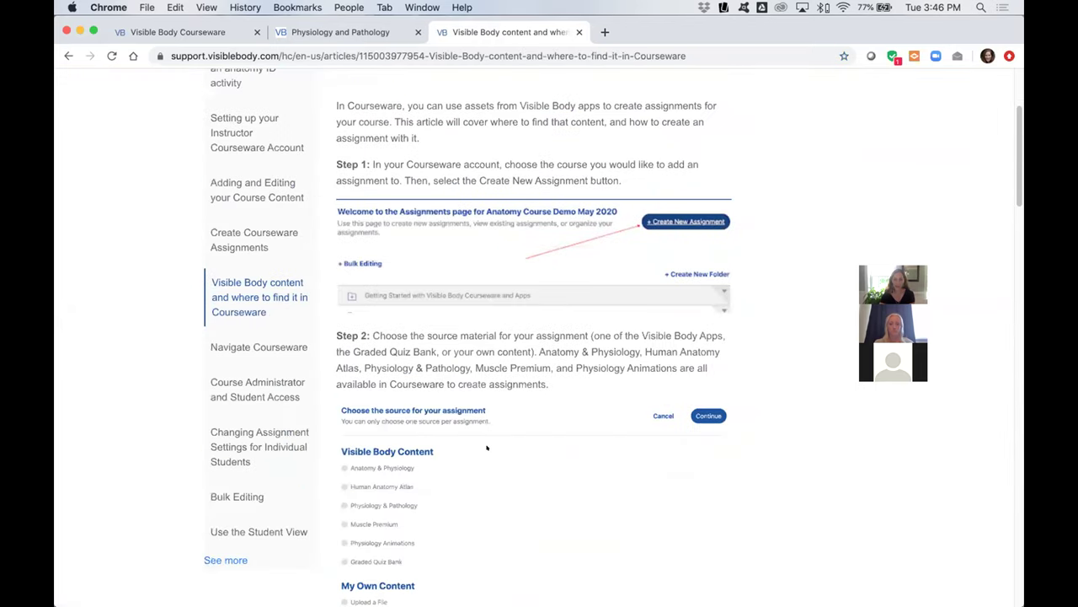
{"action": "scroll", "coordinate": [509, 405], "scroll_direction": "down", "scroll_amount": 3}
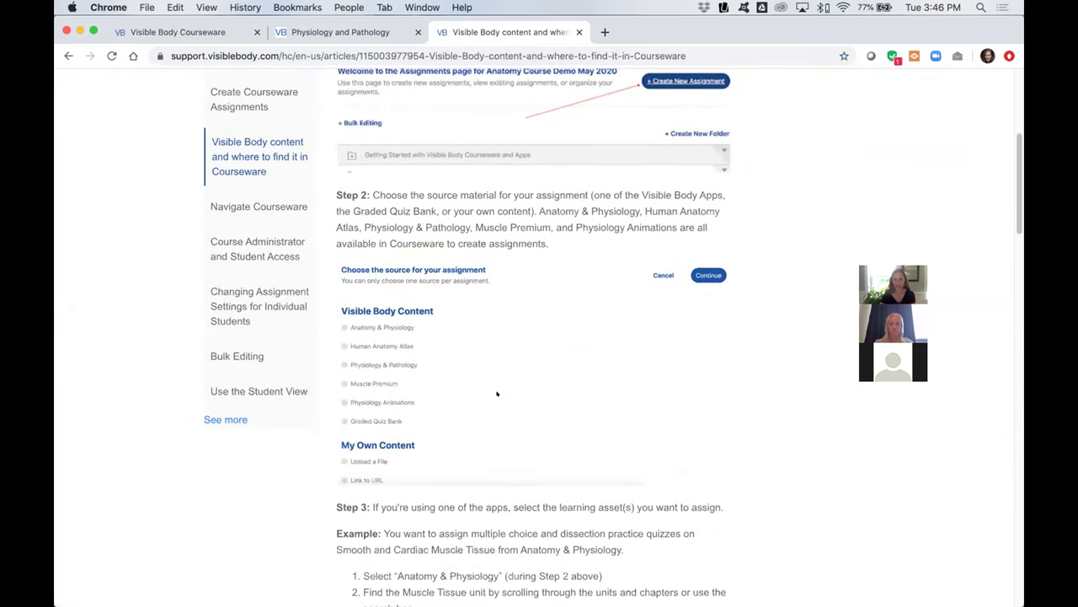
{"action": "scroll", "coordinate": [497, 393], "scroll_direction": "down", "scroll_amount": 5}
{"action": "scroll", "coordinate": [497, 392], "scroll_direction": "down", "scroll_amount": 4}
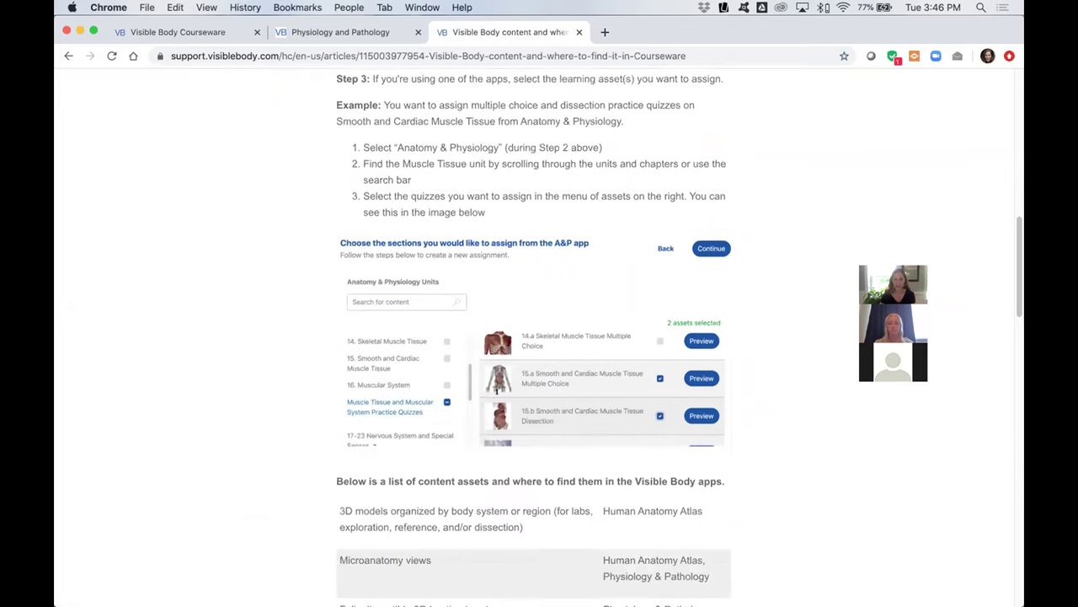
{"action": "scroll", "coordinate": [466, 338], "scroll_direction": "down", "scroll_amount": 5}
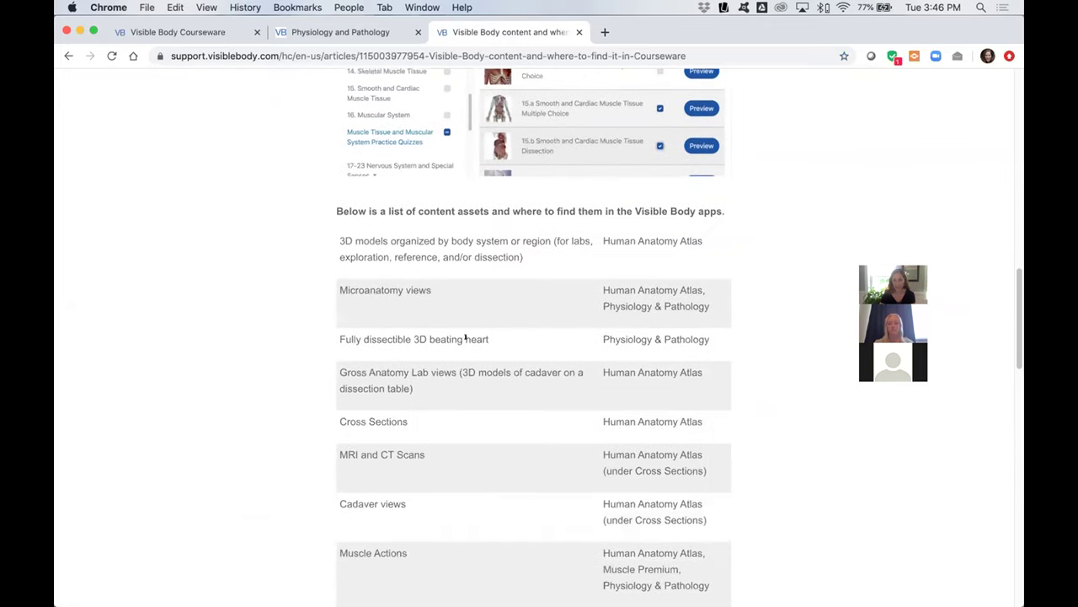
{"action": "scroll", "coordinate": [381, 315], "scroll_direction": "down", "scroll_amount": 1}
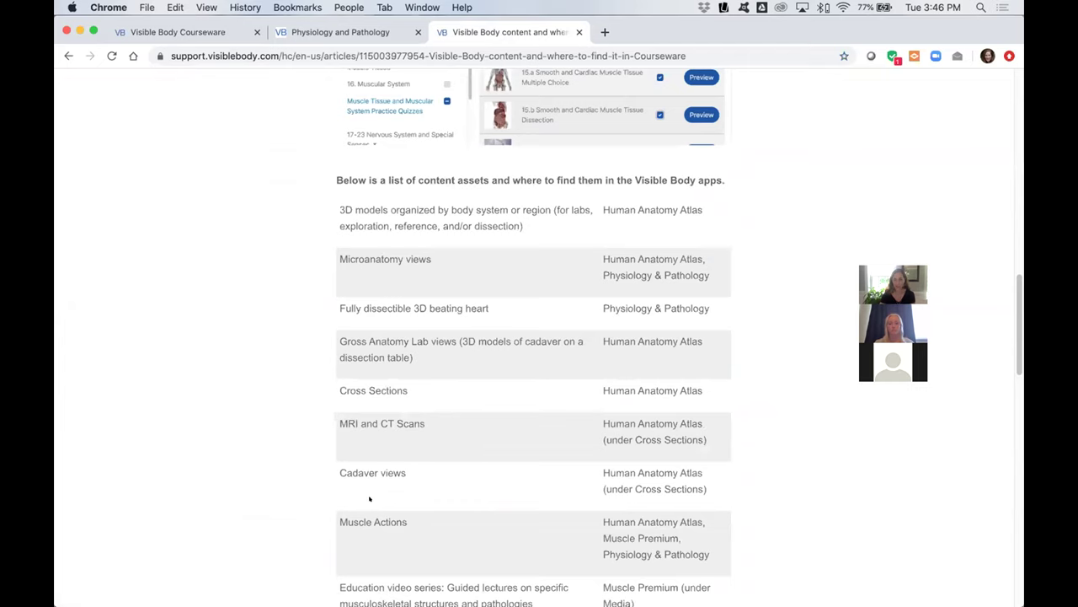
Read through the list of content assets and the Visible Body apps that contain them, down to the physiology animations
{"action": "scroll", "coordinate": [369, 498], "scroll_direction": "down", "scroll_amount": 1}
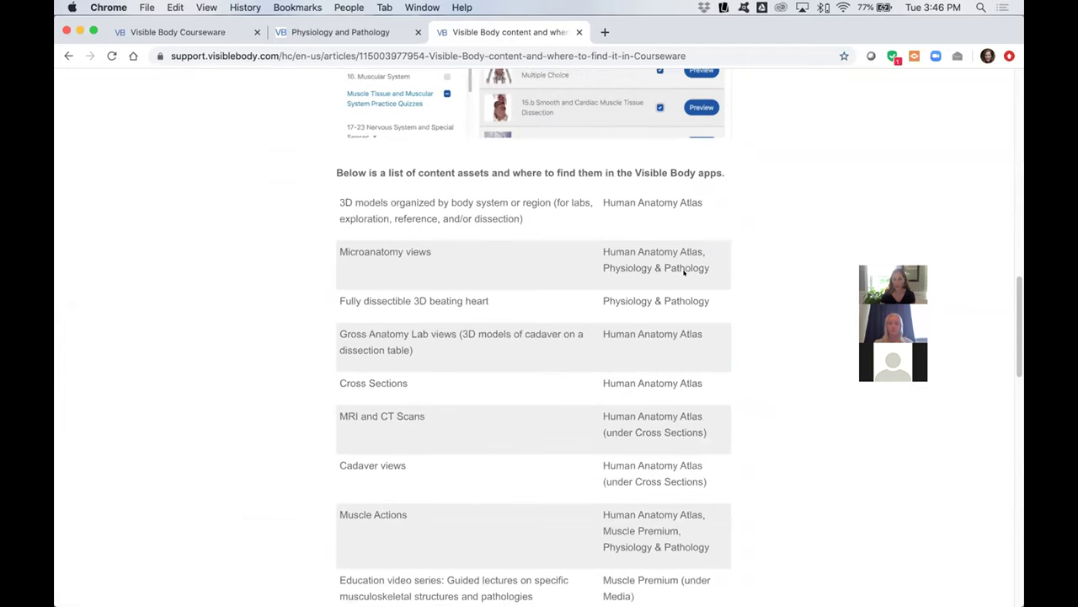
{"action": "scroll", "coordinate": [659, 316], "scroll_direction": "down", "scroll_amount": 1}
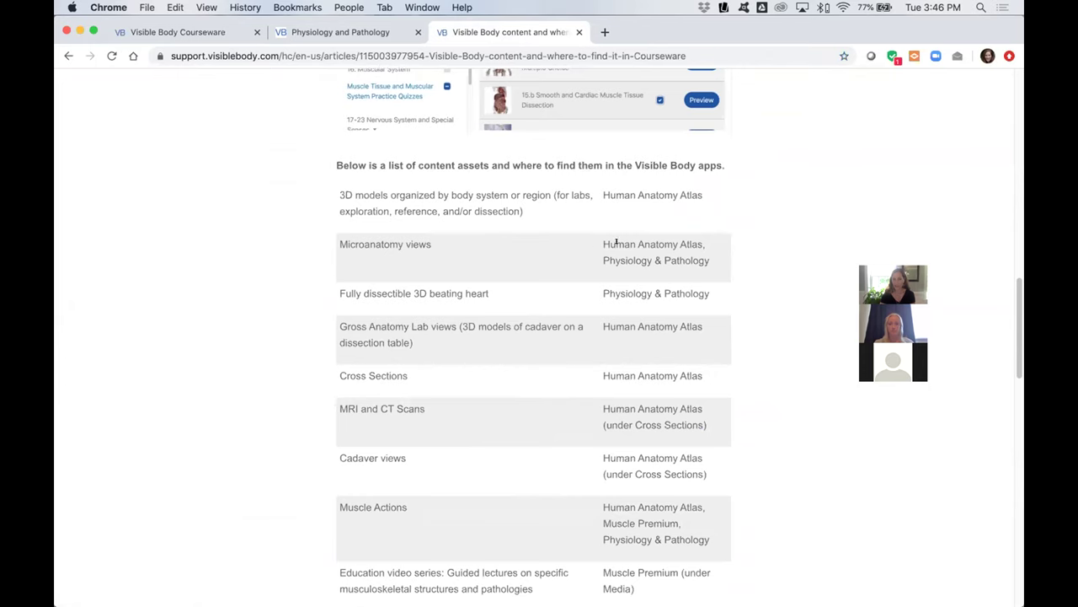
{"action": "scroll", "coordinate": [660, 370], "scroll_direction": "down", "scroll_amount": 10}
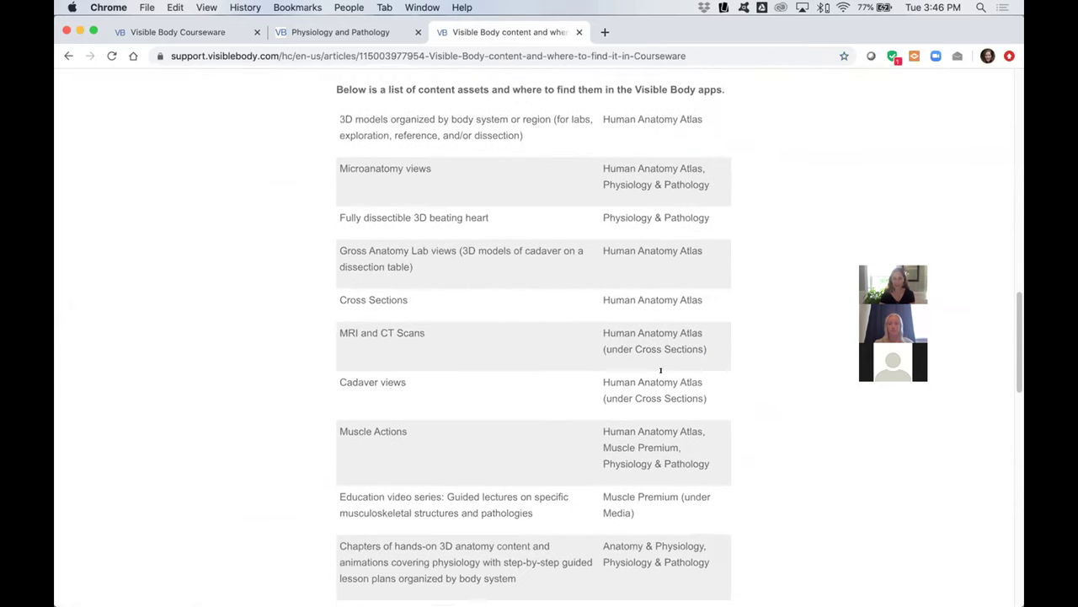
{"action": "scroll", "coordinate": [660, 368], "scroll_direction": "down", "scroll_amount": 10}
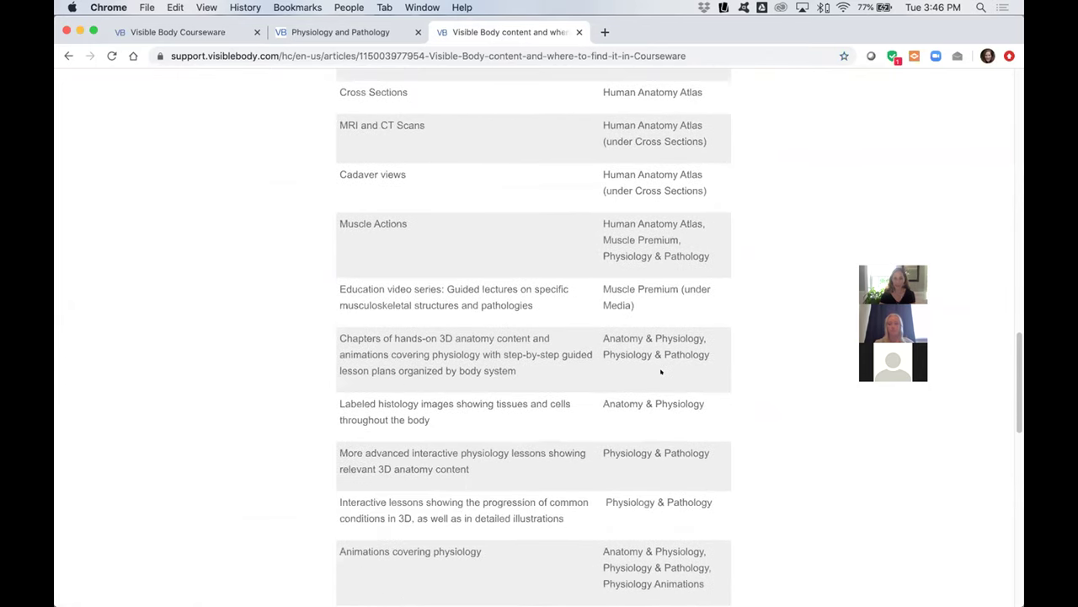
{"action": "scroll", "coordinate": [660, 372], "scroll_direction": "down", "scroll_amount": 4}
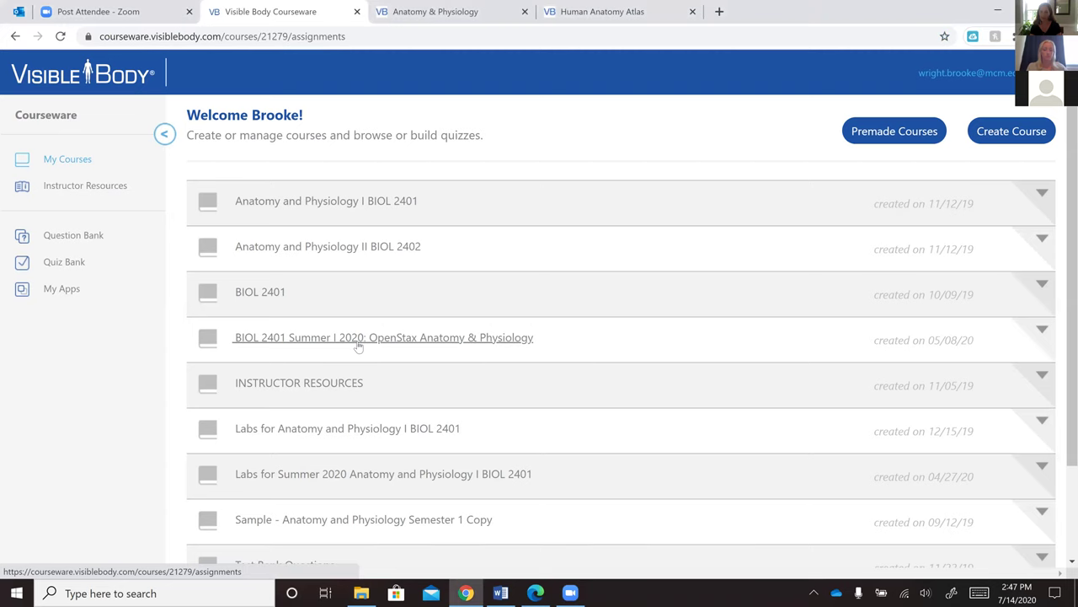
Open the gradebook of the BIOL 2401 Summer I 2020: OpenStax Anatomy & Physiology course and show its CSV export formats
{"action": "left_click", "coordinate": [358, 344]}
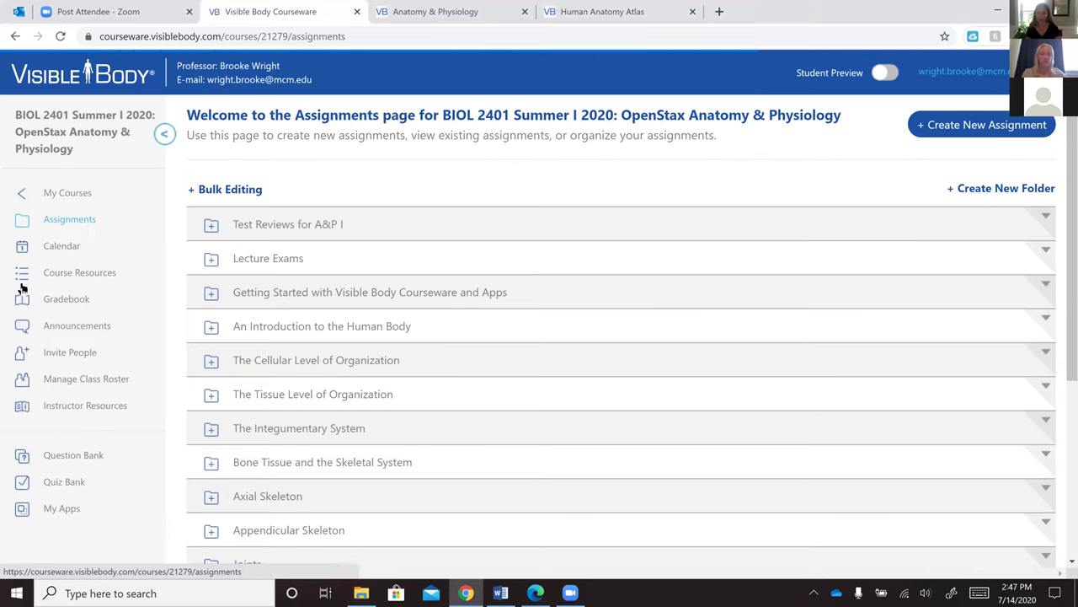
{"action": "left_click", "coordinate": [63, 303]}
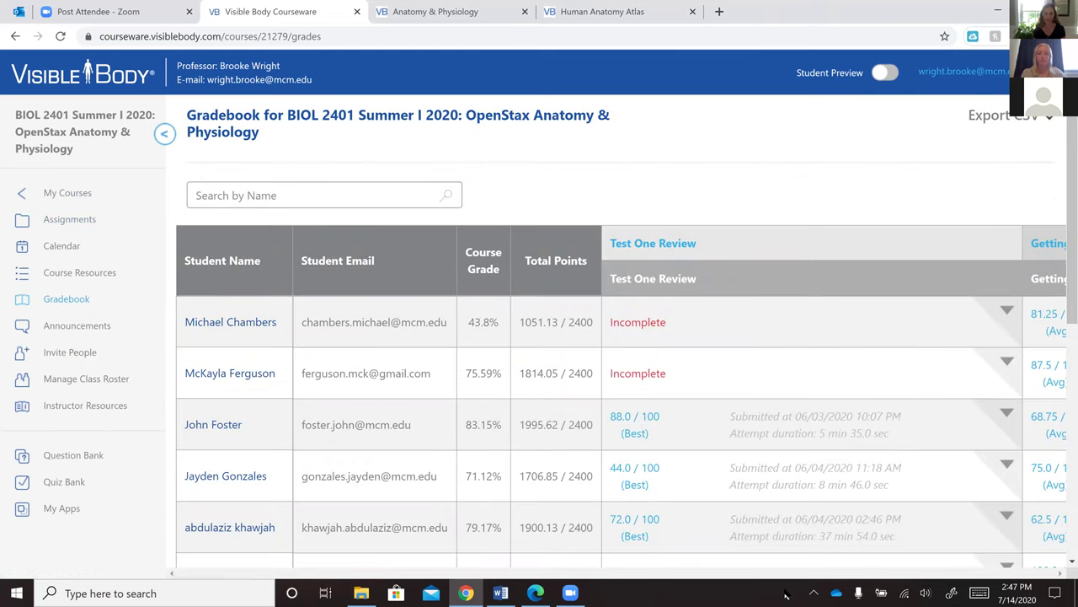
{"action": "left_click", "coordinate": [1041, 119]}
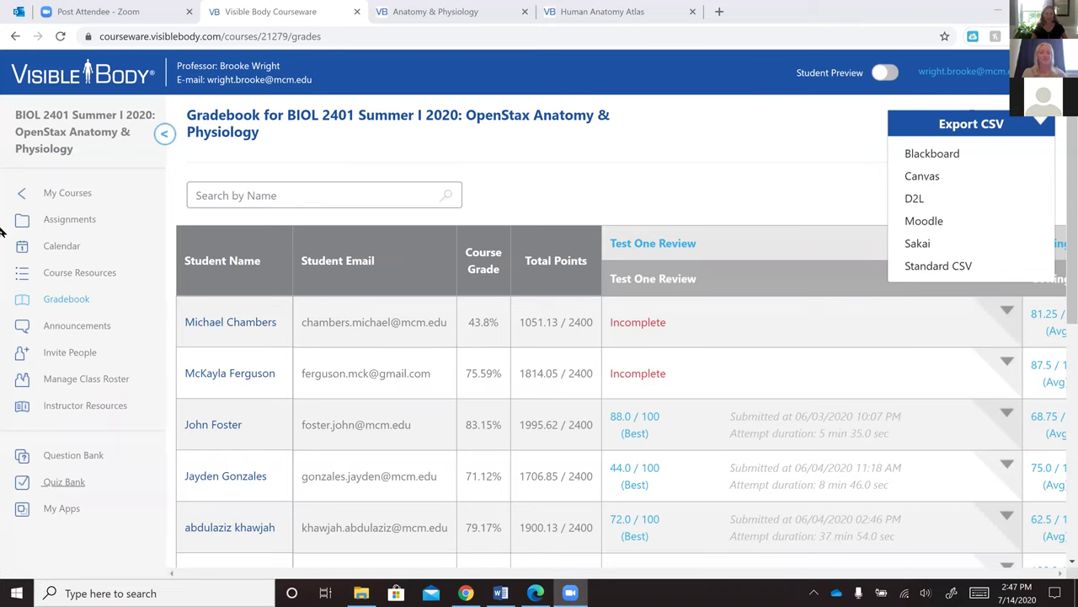
Open the Quiz Bank, filter it by the instructor's own name as author, and look through the listed quizzes
{"action": "left_click", "coordinate": [57, 490]}
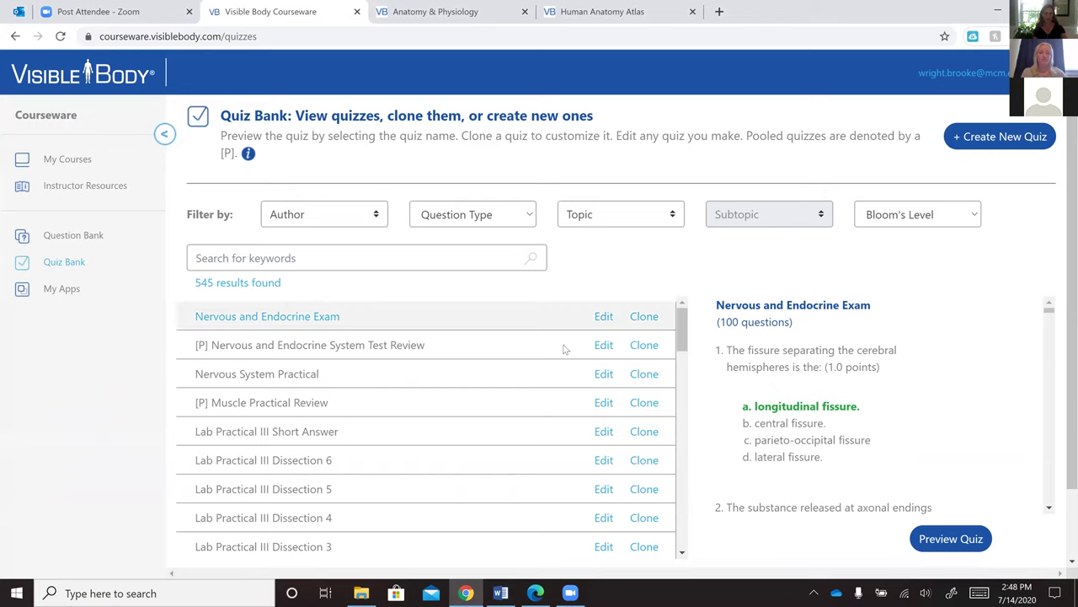
{"action": "left_click", "coordinate": [345, 214]}
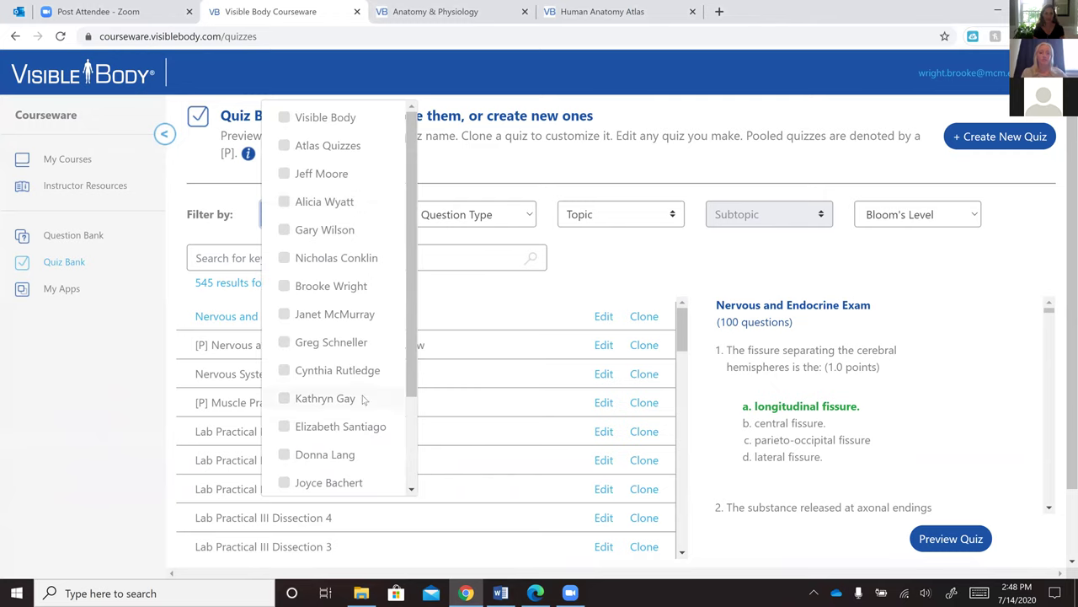
{"action": "scroll", "coordinate": [334, 223], "scroll_direction": "down", "scroll_amount": 3}
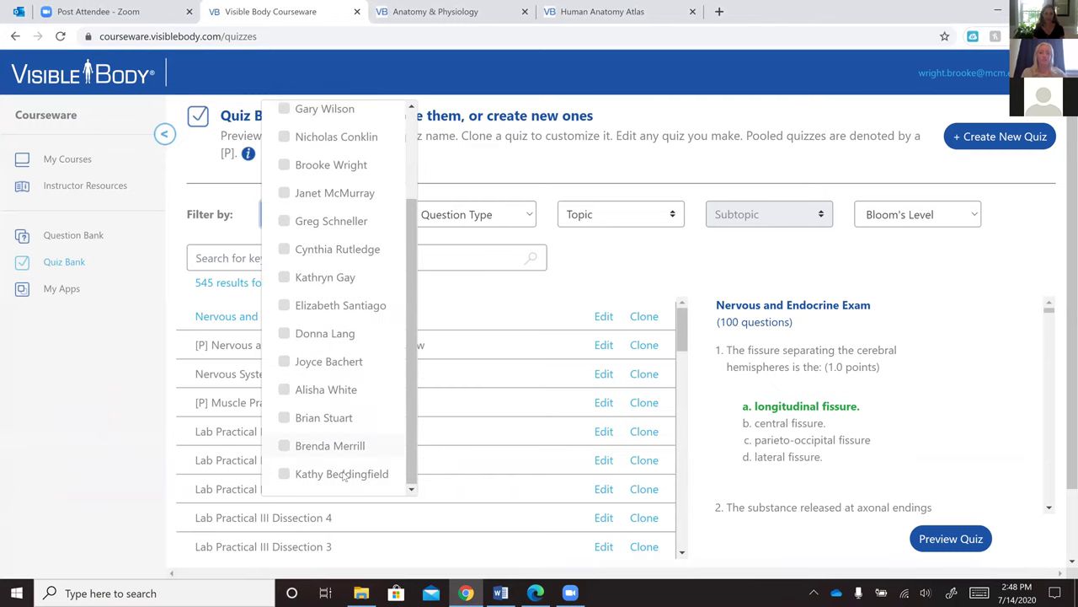
{"action": "scroll", "coordinate": [328, 320], "scroll_direction": "up", "scroll_amount": 3}
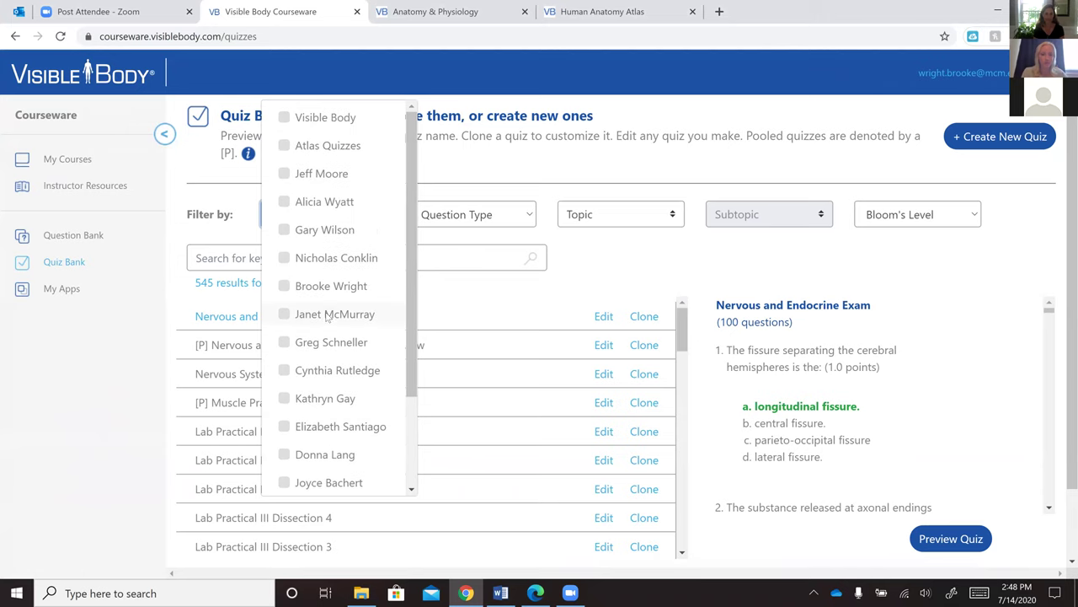
{"action": "left_click", "coordinate": [325, 287]}
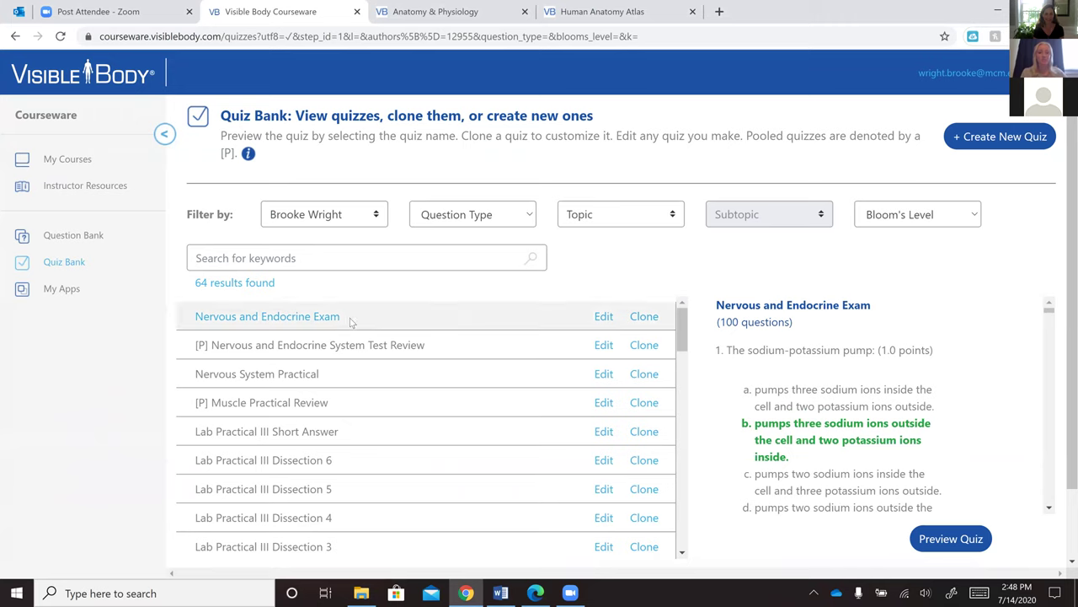
{"action": "scroll", "coordinate": [345, 375], "scroll_direction": "down", "scroll_amount": 4}
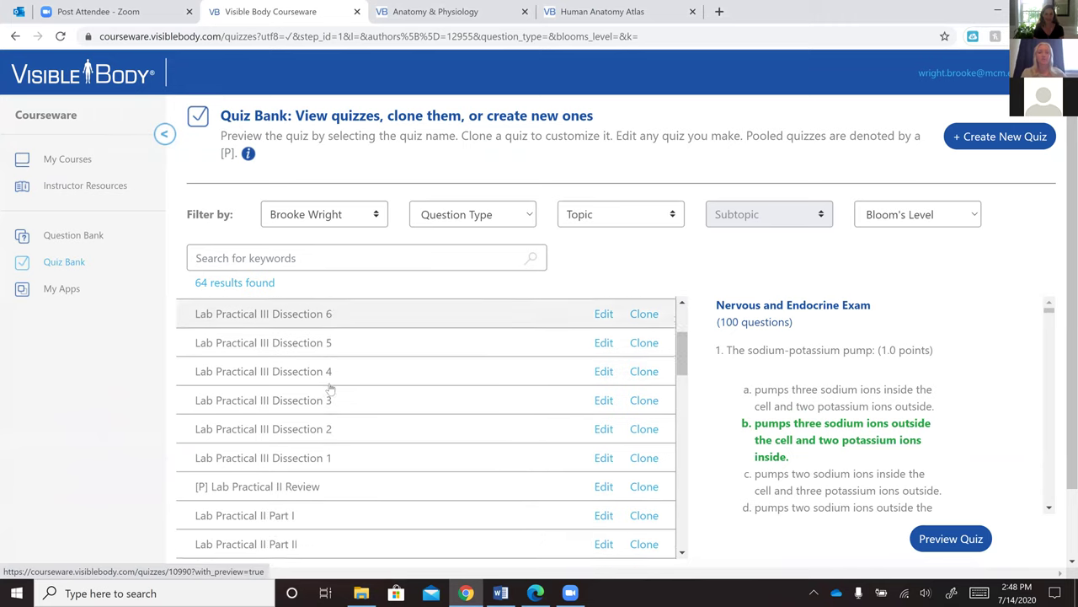
{"action": "scroll", "coordinate": [330, 388], "scroll_direction": "up", "scroll_amount": 1}
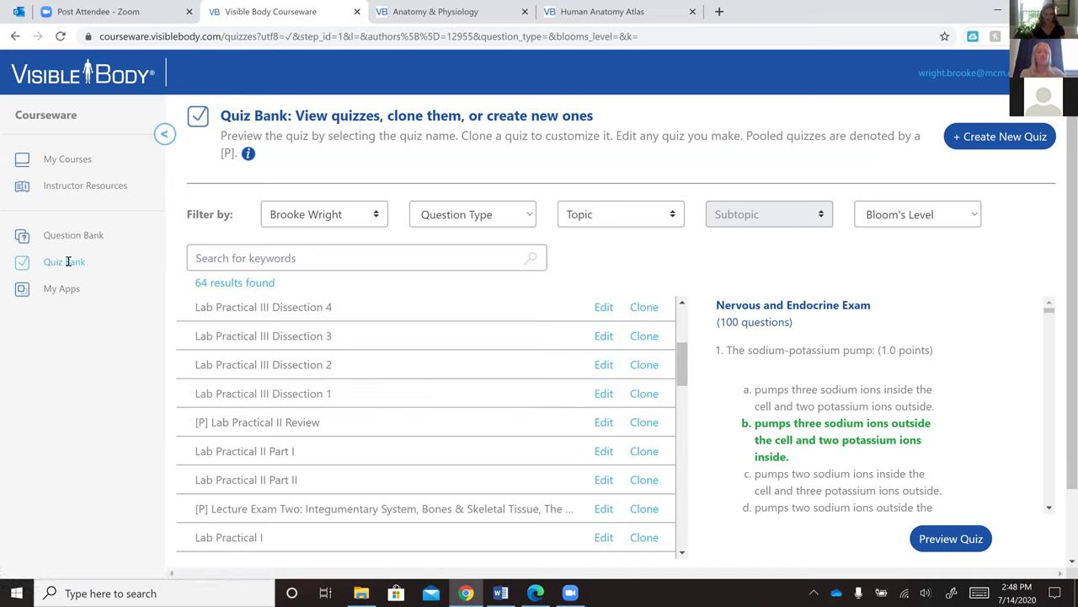
Change the Quiz Bank author filter to Visible Body only, removing the instructor's name from the selection
{"action": "left_click", "coordinate": [287, 216]}
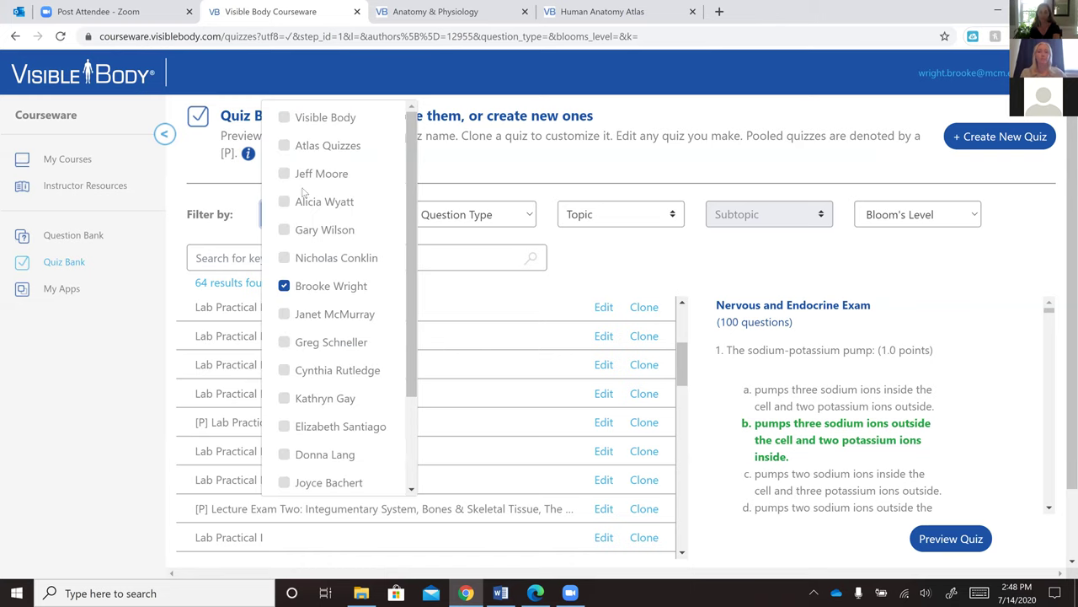
{"action": "left_click", "coordinate": [314, 121]}
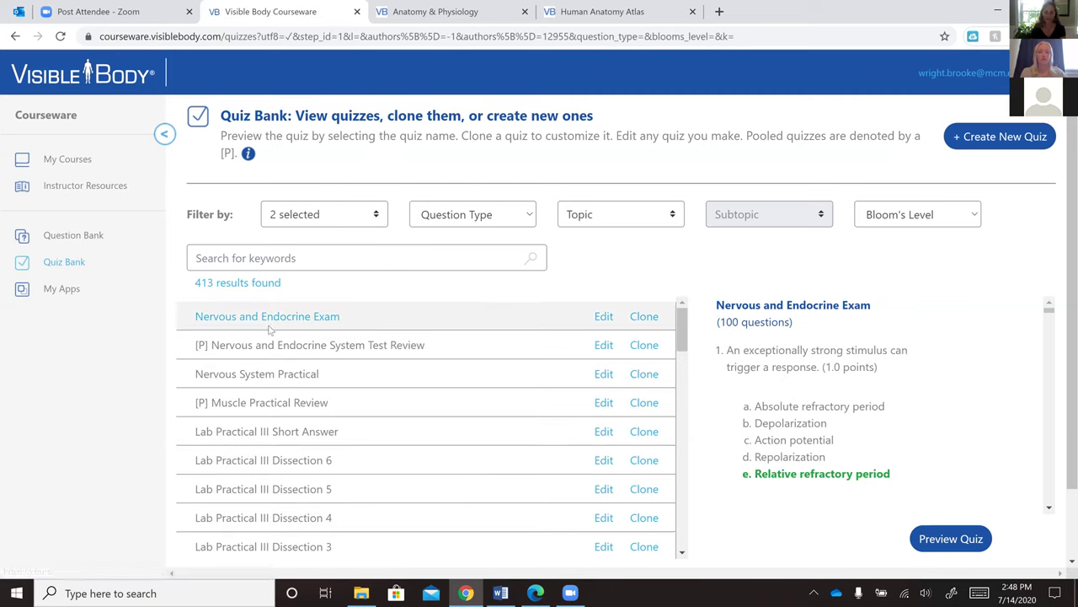
{"action": "left_click", "coordinate": [295, 219]}
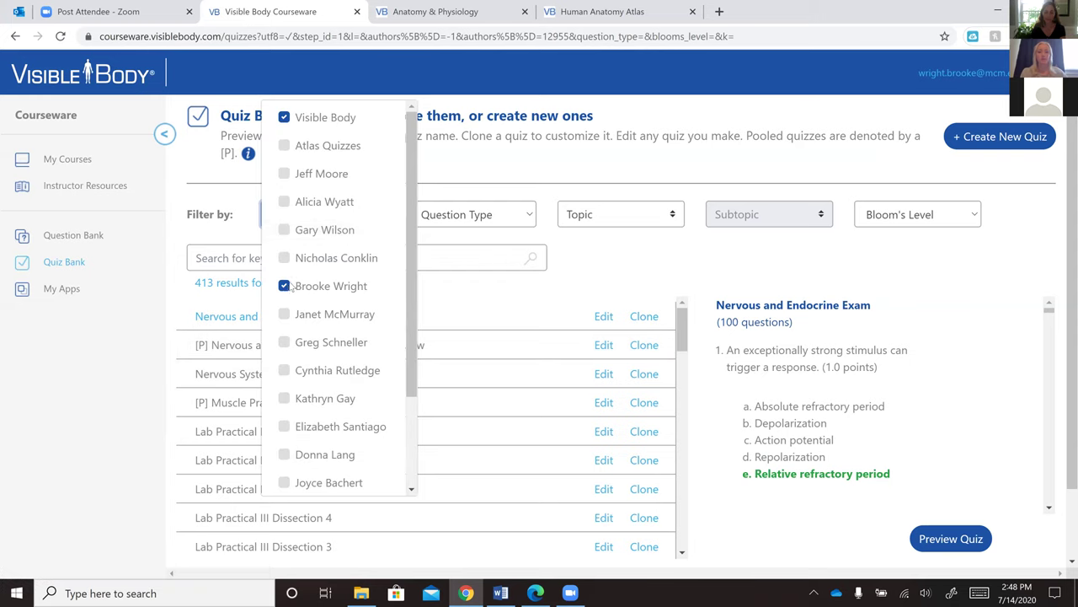
{"action": "left_click", "coordinate": [381, 295]}
{"action": "left_click", "coordinate": [529, 295]}
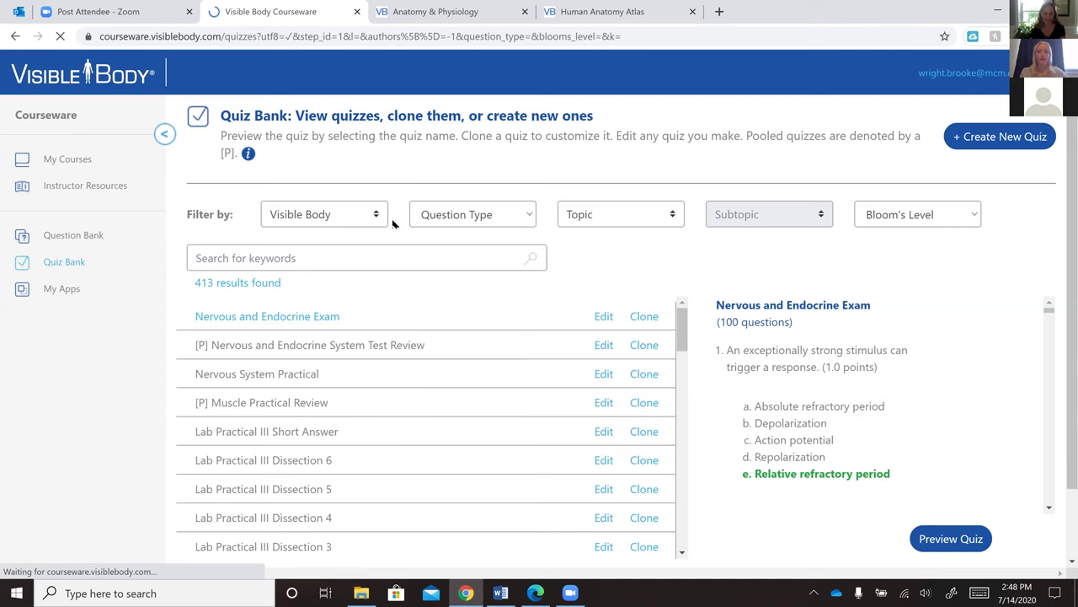
Narrow the Quiz Bank to Multiple Choice questions with the topic Muscular system and the subtopic Head and neck muscles
{"action": "left_click", "coordinate": [464, 217]}
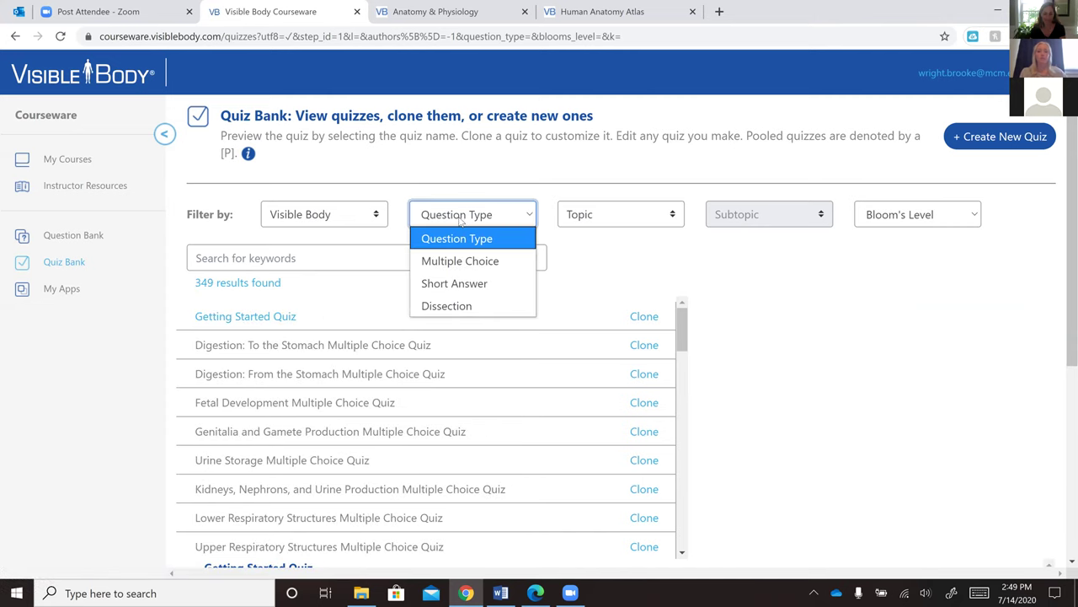
{"action": "left_click", "coordinate": [457, 262]}
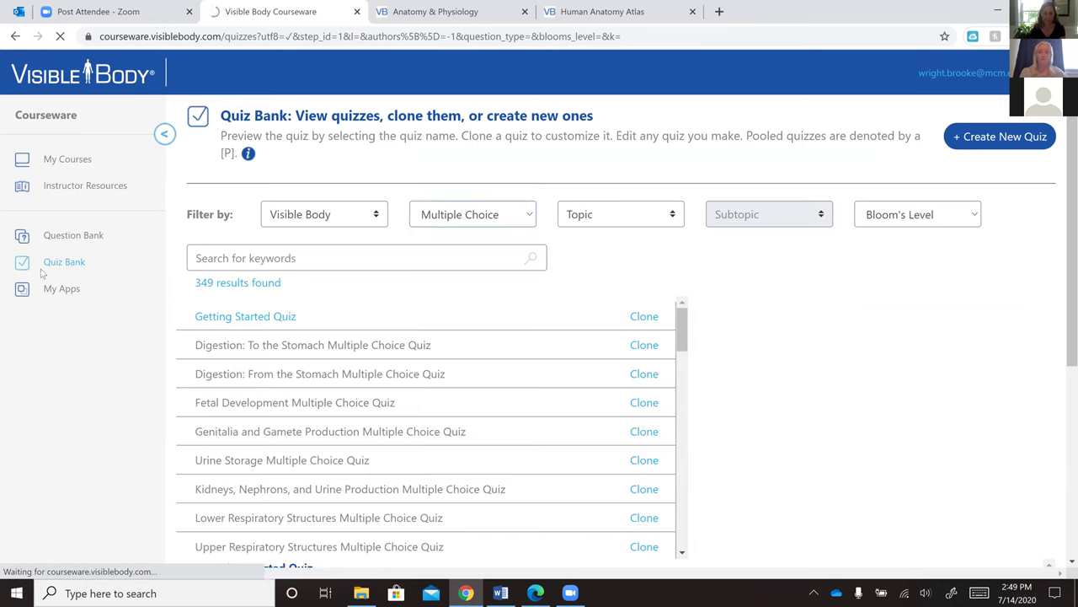
{"action": "left_click", "coordinate": [591, 216]}
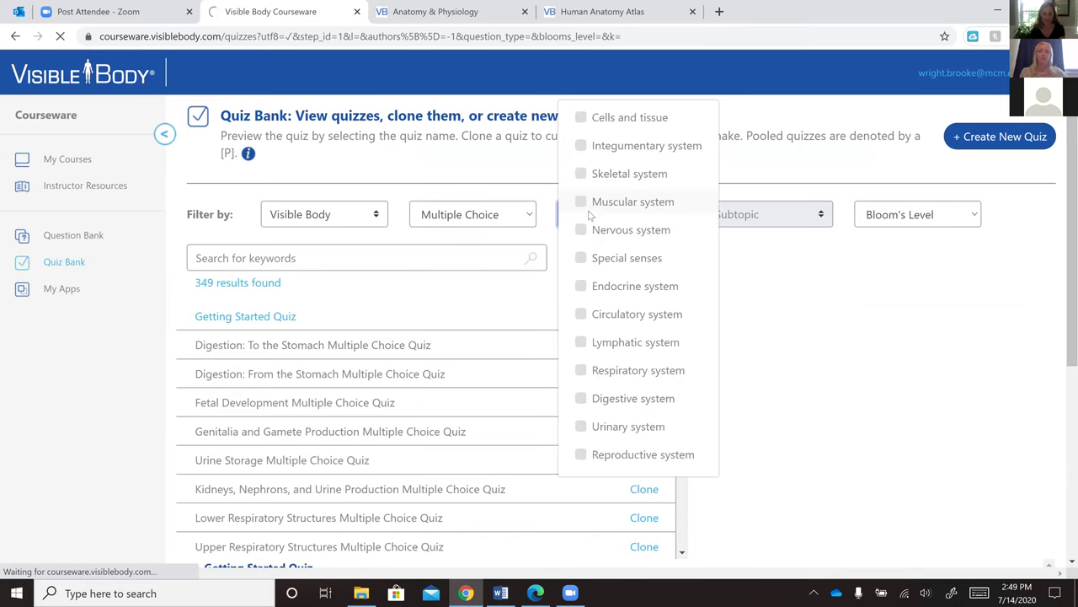
{"action": "left_click", "coordinate": [586, 203]}
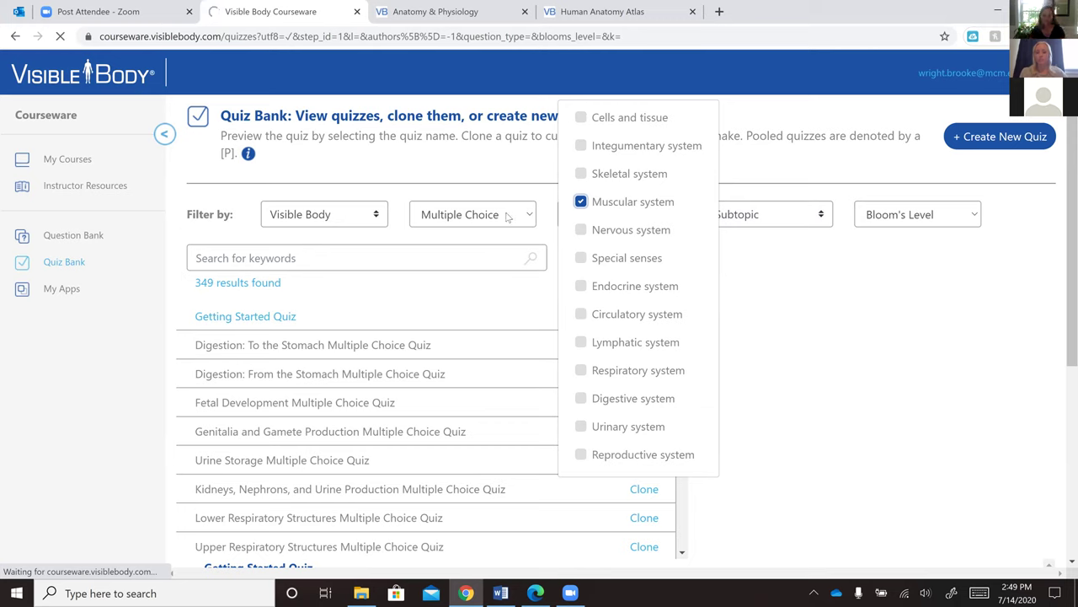
{"action": "left_click", "coordinate": [544, 285]}
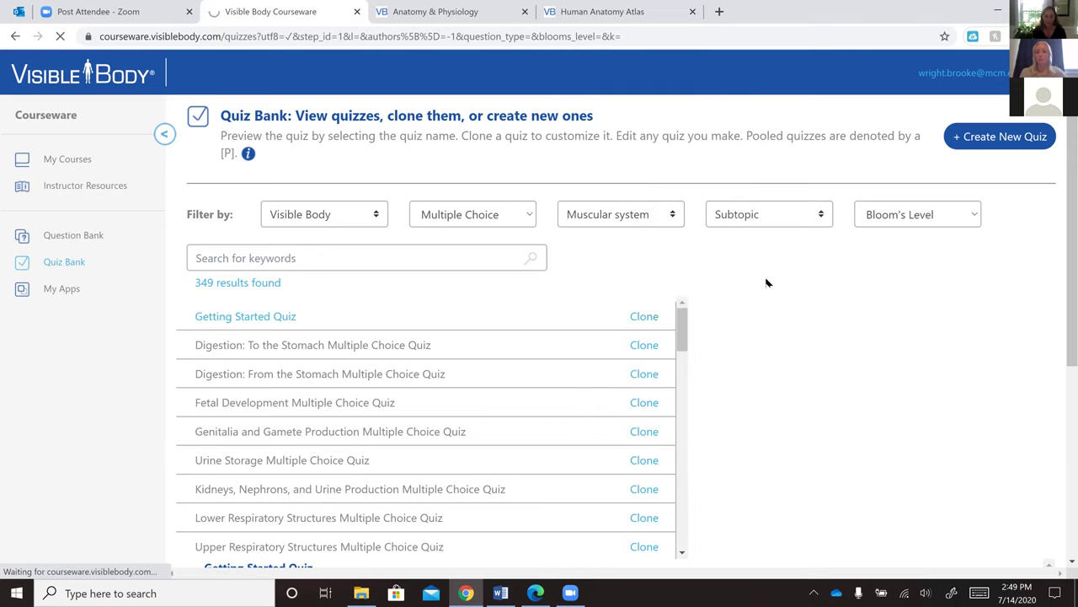
{"action": "left_click", "coordinate": [743, 219]}
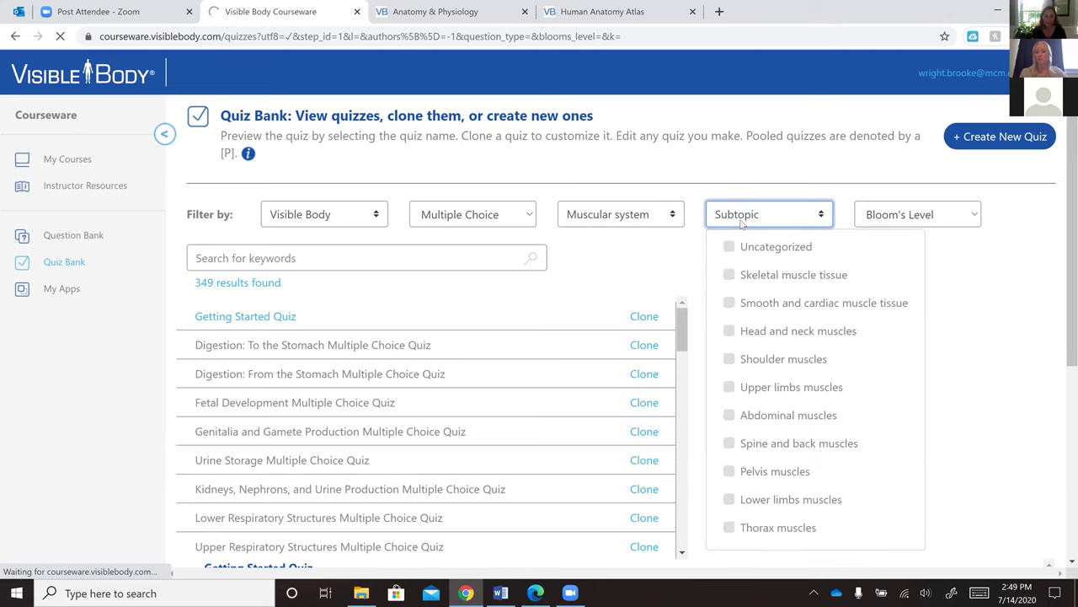
{"action": "left_click", "coordinate": [729, 331]}
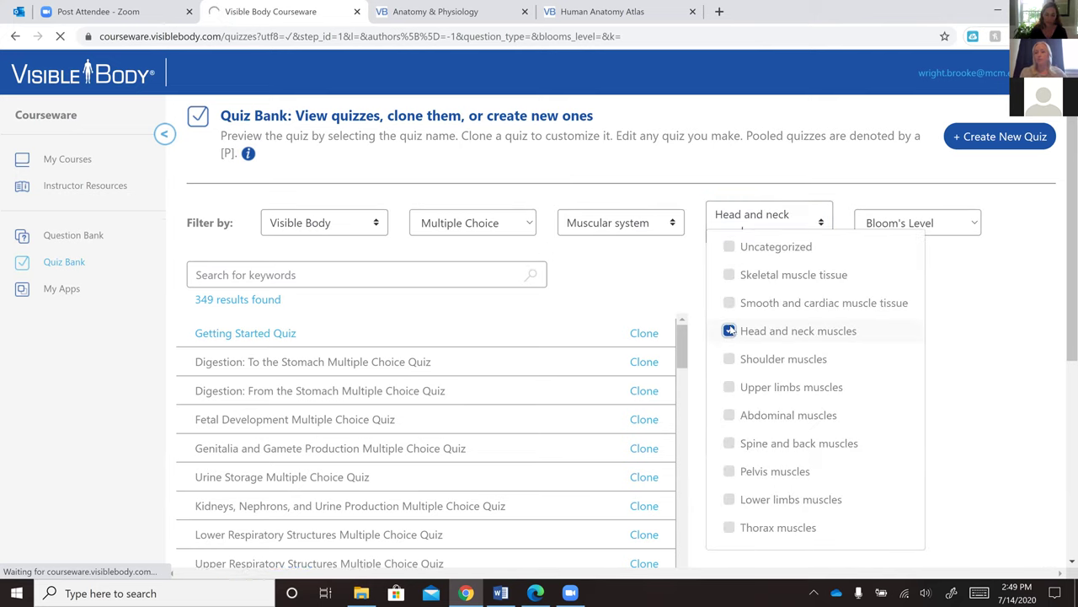
{"action": "left_click", "coordinate": [655, 270]}
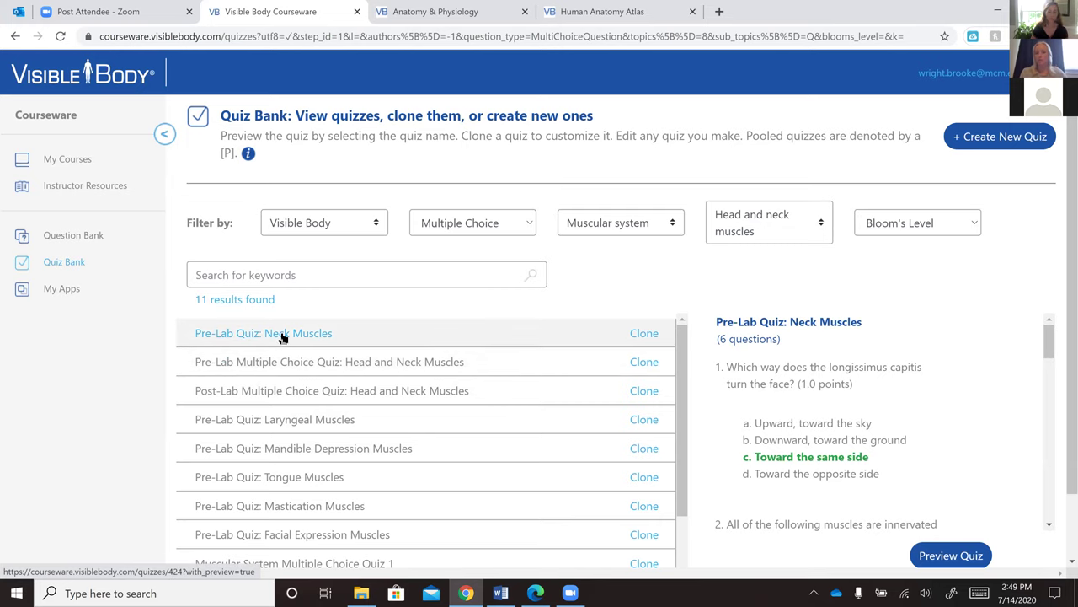
Clone Pre-Lab Quiz: Neck Muscles as "Pre-Lab Quiz: Neck Muscles copy" and open the copy for editing
{"action": "left_click", "coordinate": [644, 334]}
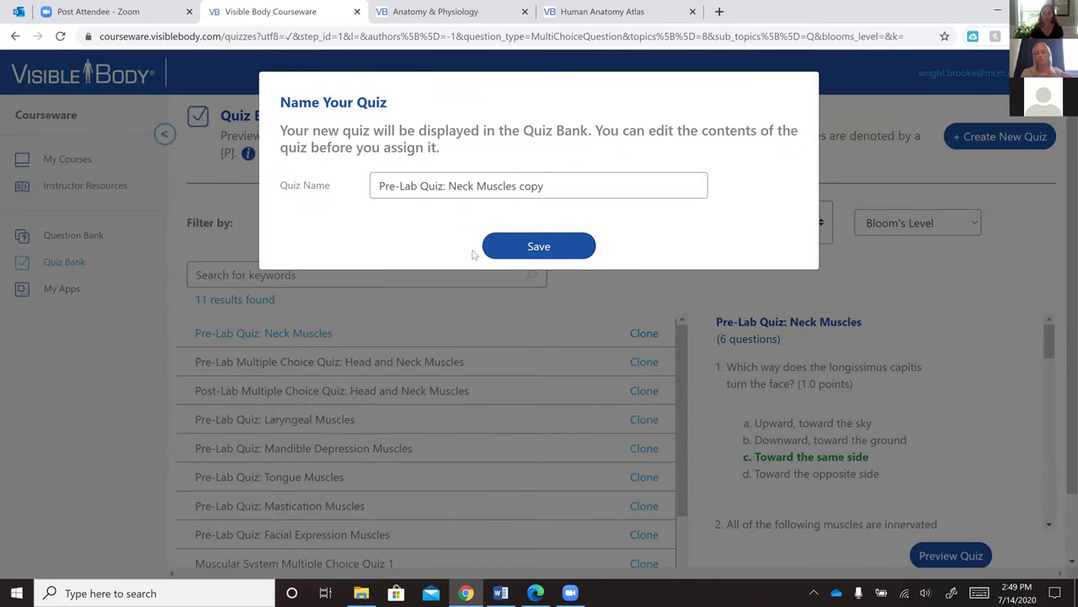
{"action": "left_click", "coordinate": [531, 255]}
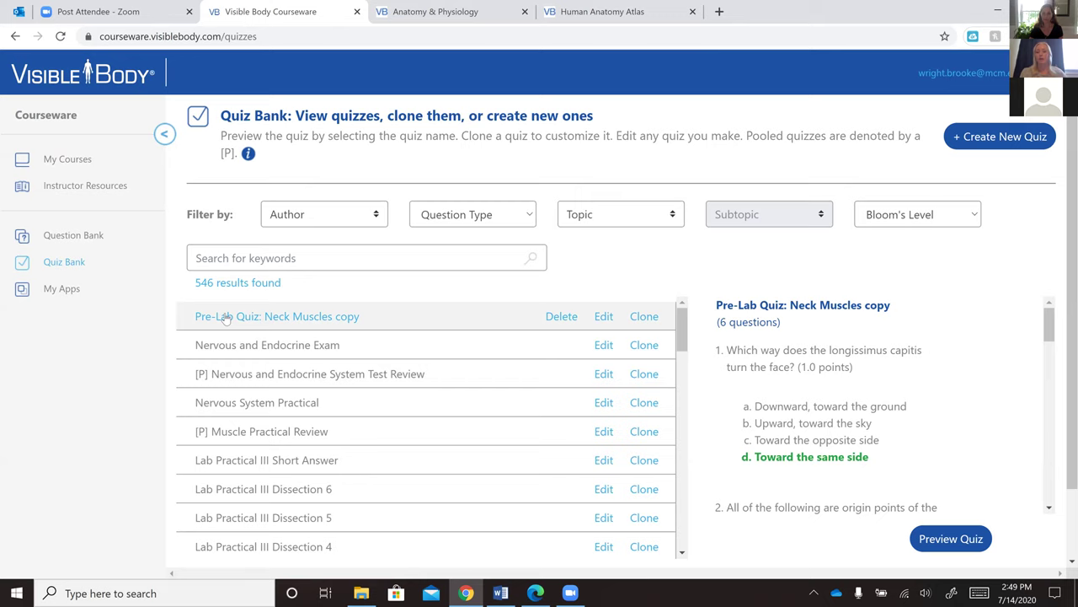
{"action": "left_click", "coordinate": [604, 317]}
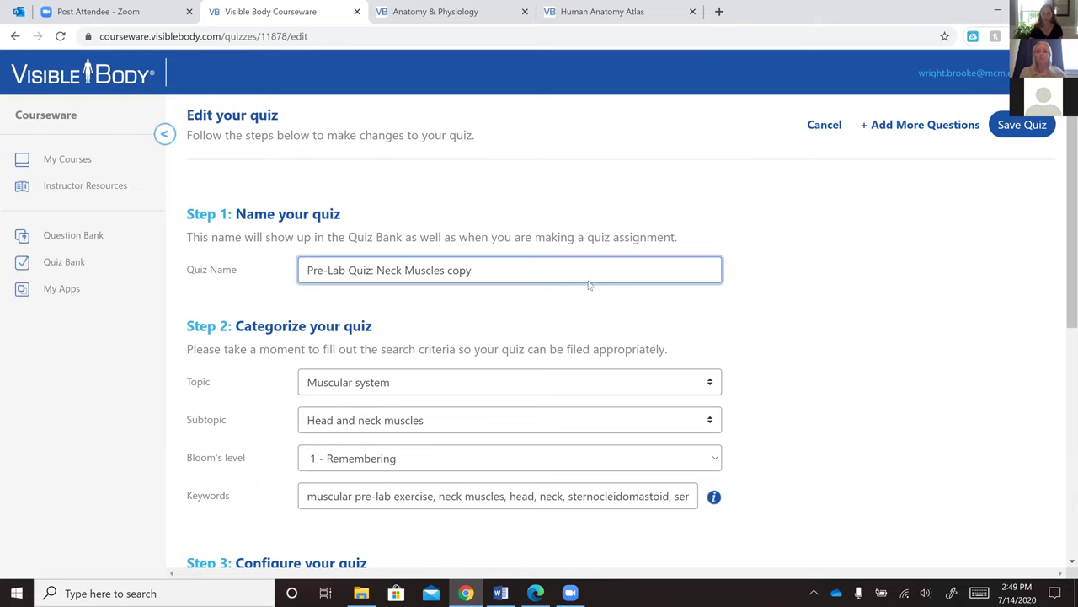
Review the cloned quiz's name, category settings, question order options and question list on the edit page
{"action": "scroll", "coordinate": [548, 286], "scroll_direction": "down", "scroll_amount": 2}
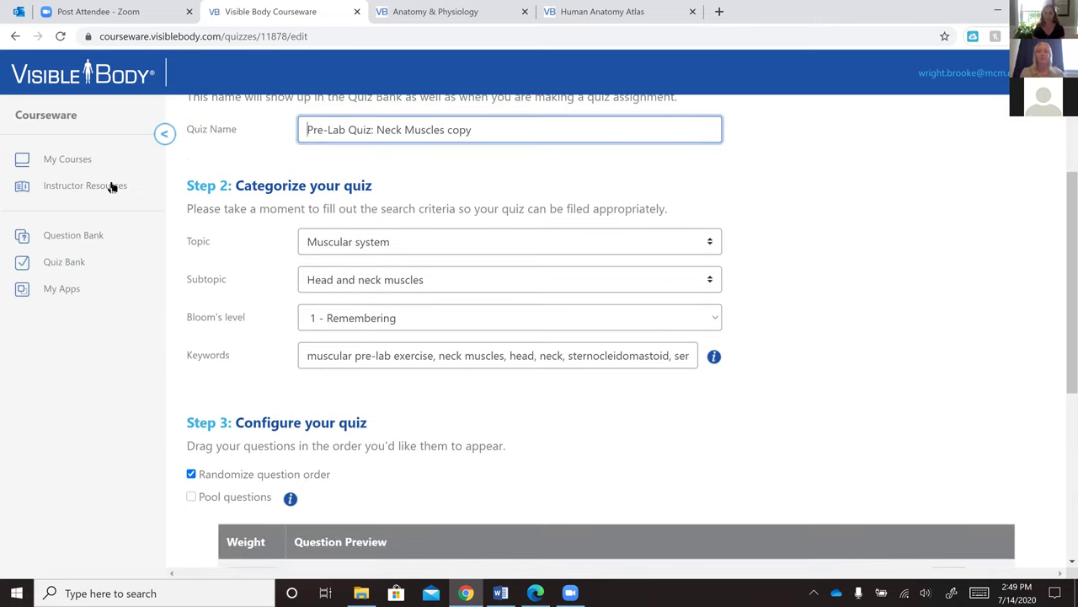
{"action": "scroll", "coordinate": [344, 245], "scroll_direction": "down", "scroll_amount": 5}
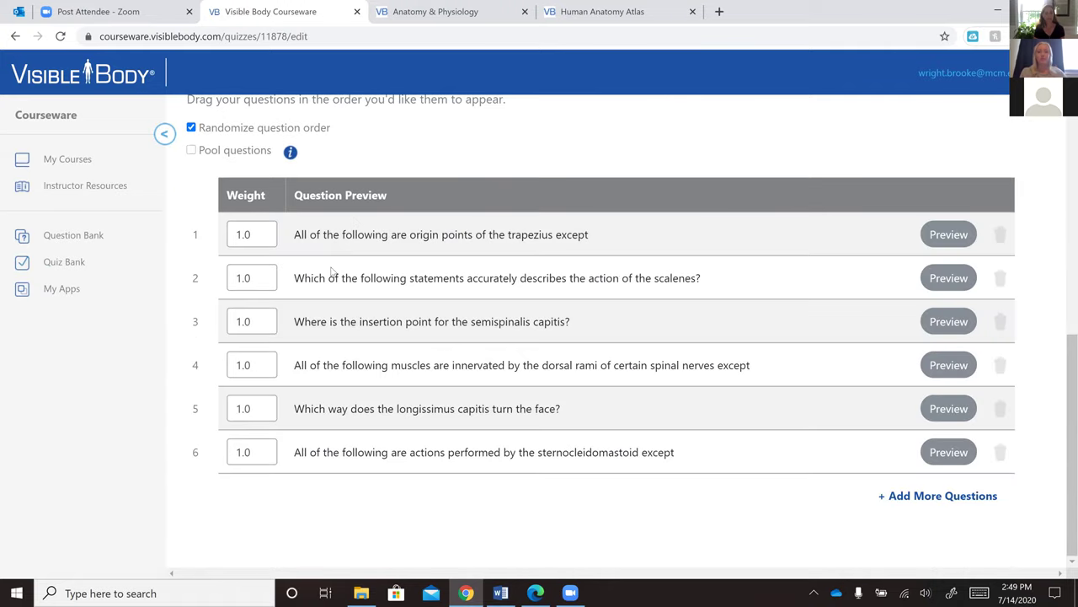
{"action": "scroll", "coordinate": [371, 194], "scroll_direction": "up", "scroll_amount": 2}
{"action": "scroll", "coordinate": [299, 371], "scroll_direction": "up", "scroll_amount": 2}
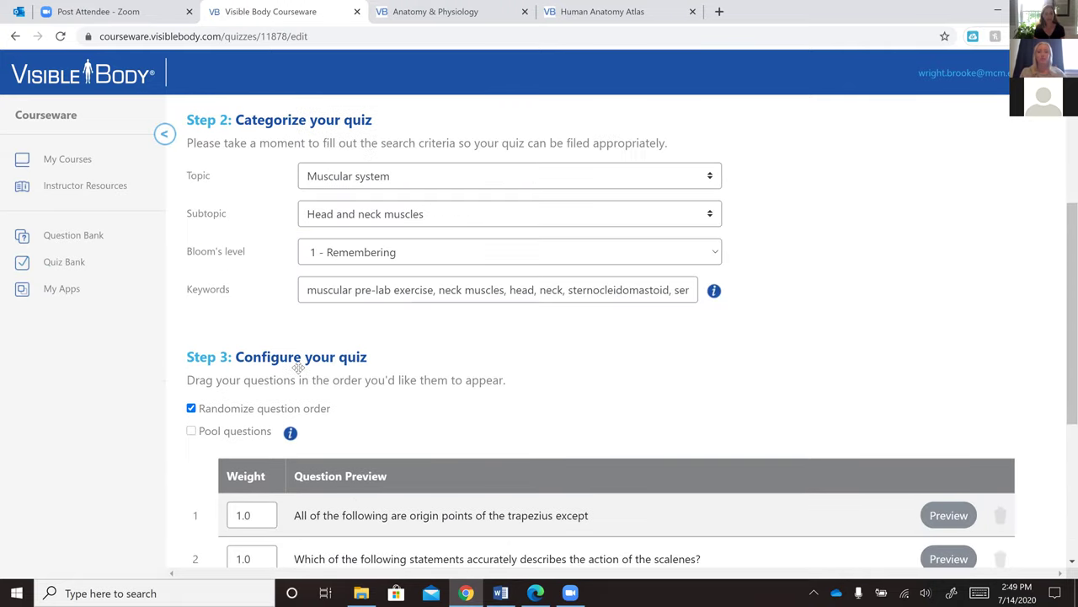
{"action": "scroll", "coordinate": [299, 368], "scroll_direction": "down", "scroll_amount": 3}
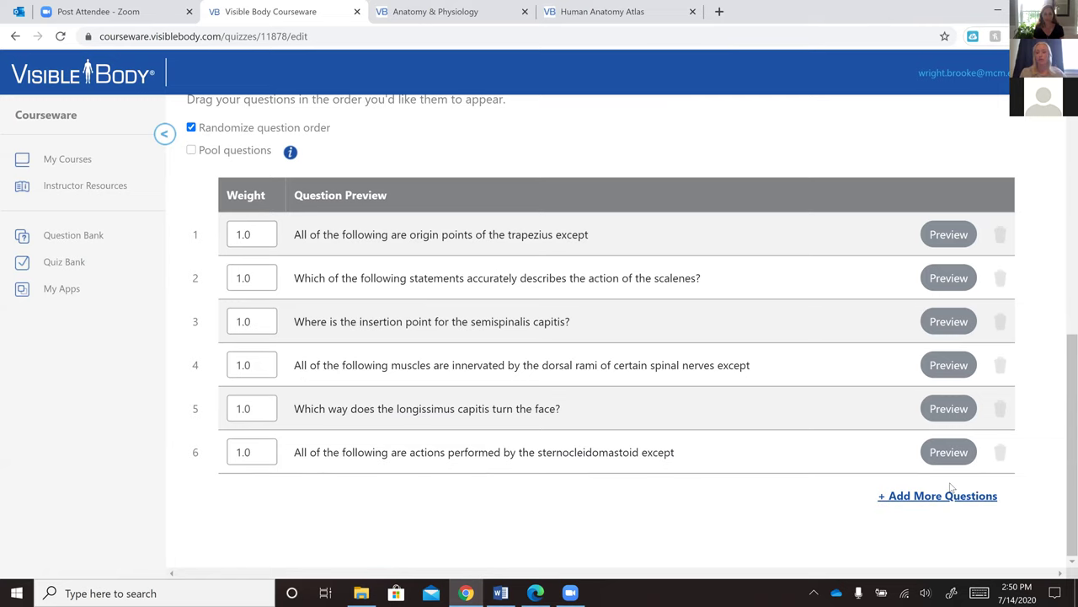
{"action": "scroll", "coordinate": [934, 348], "scroll_direction": "up", "scroll_amount": 6}
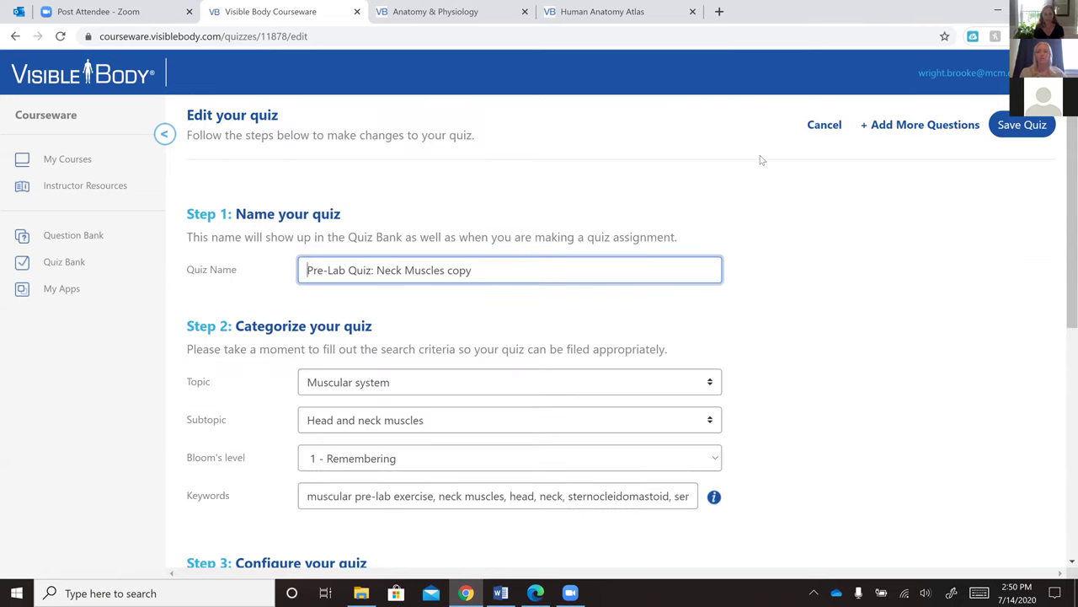
Leave the quiz editor without saving and delete Pre-Lab Quiz: Neck Muscles copy from the Quiz Bank
{"action": "left_click", "coordinate": [825, 125]}
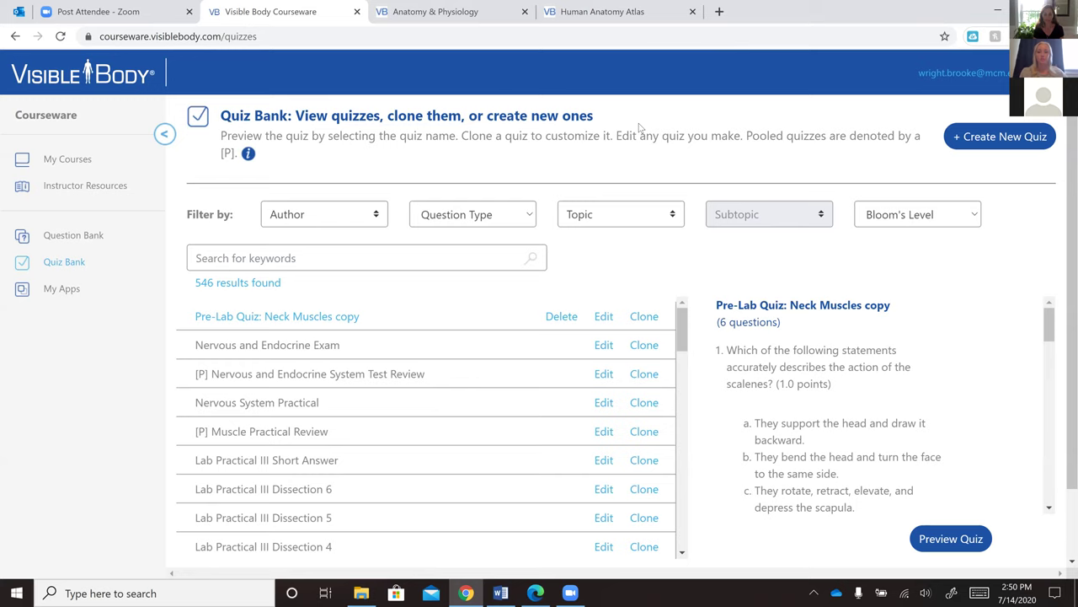
{"action": "left_click", "coordinate": [561, 316]}
{"action": "left_click", "coordinate": [614, 113]}
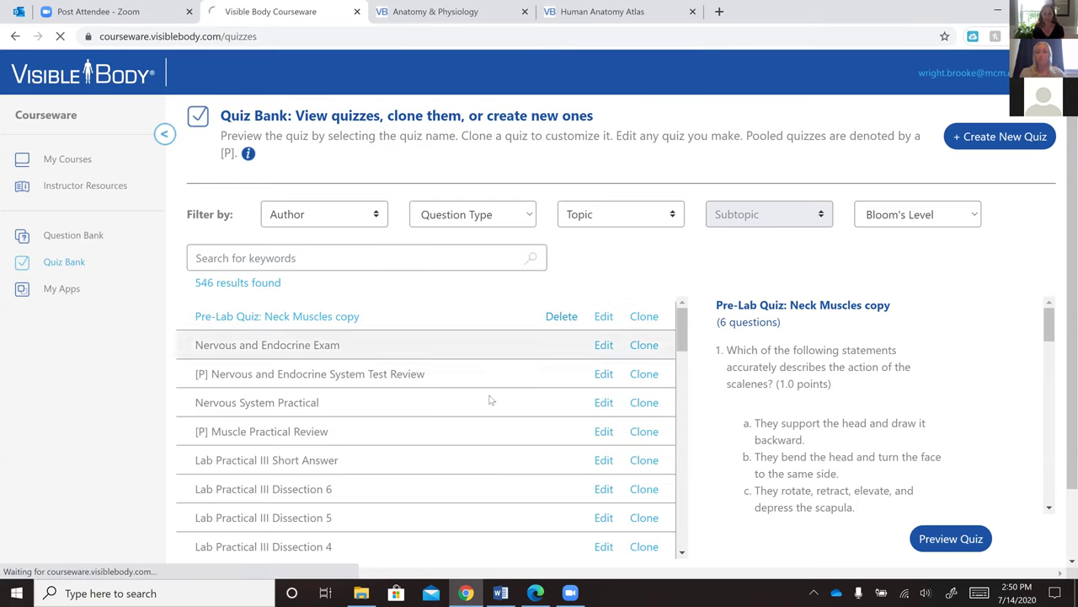
Open the Question Bank and start a new Short Answer question
{"action": "left_click", "coordinate": [67, 239]}
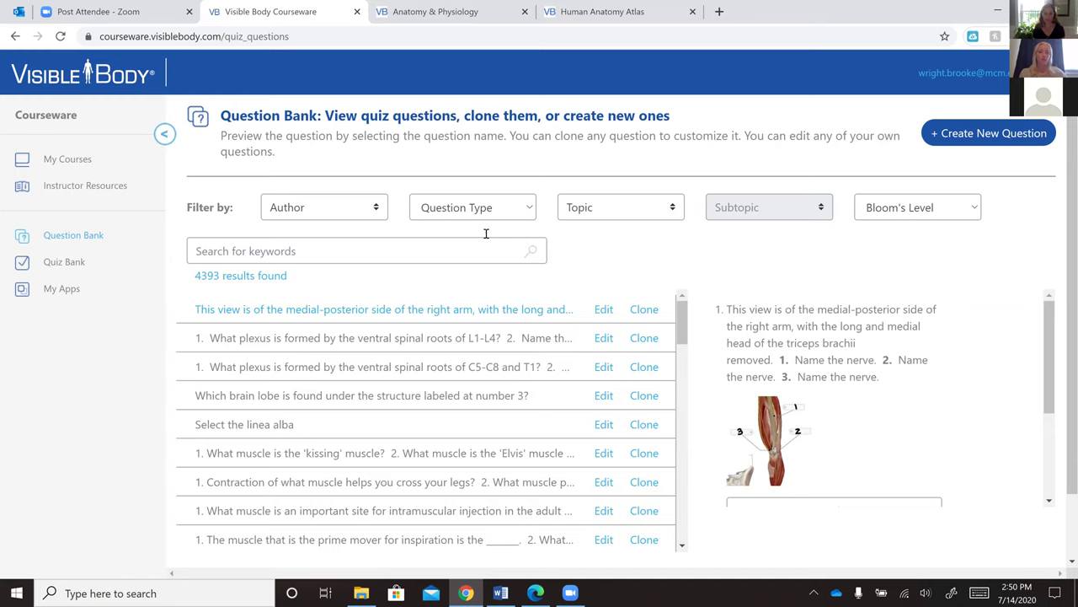
{"action": "left_click", "coordinate": [960, 133]}
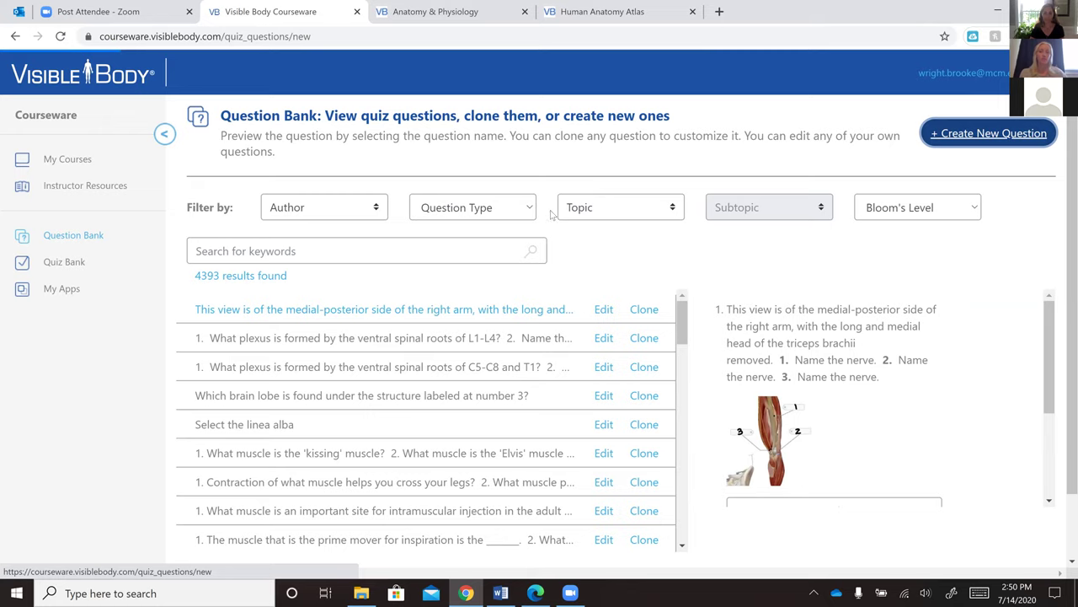
{"action": "left_click", "coordinate": [471, 187]}
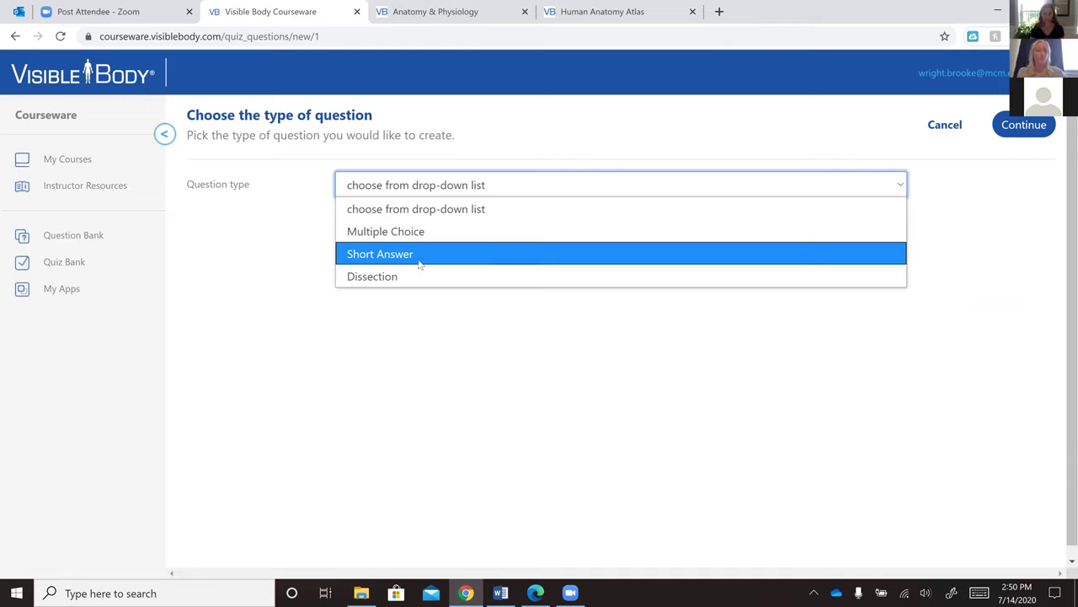
{"action": "left_click", "coordinate": [371, 256]}
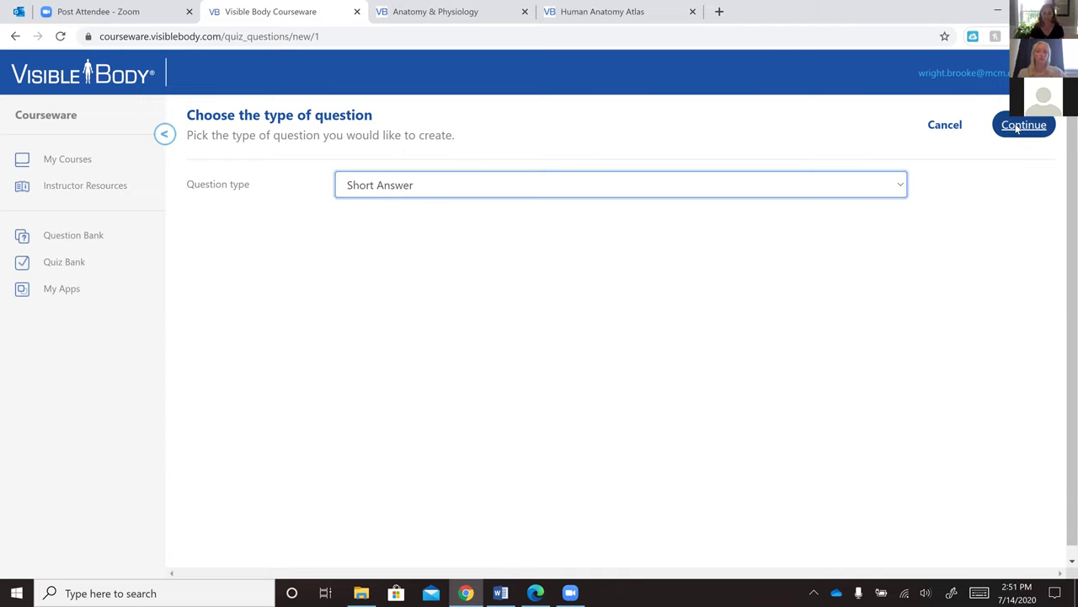
{"action": "left_click", "coordinate": [1013, 125]}
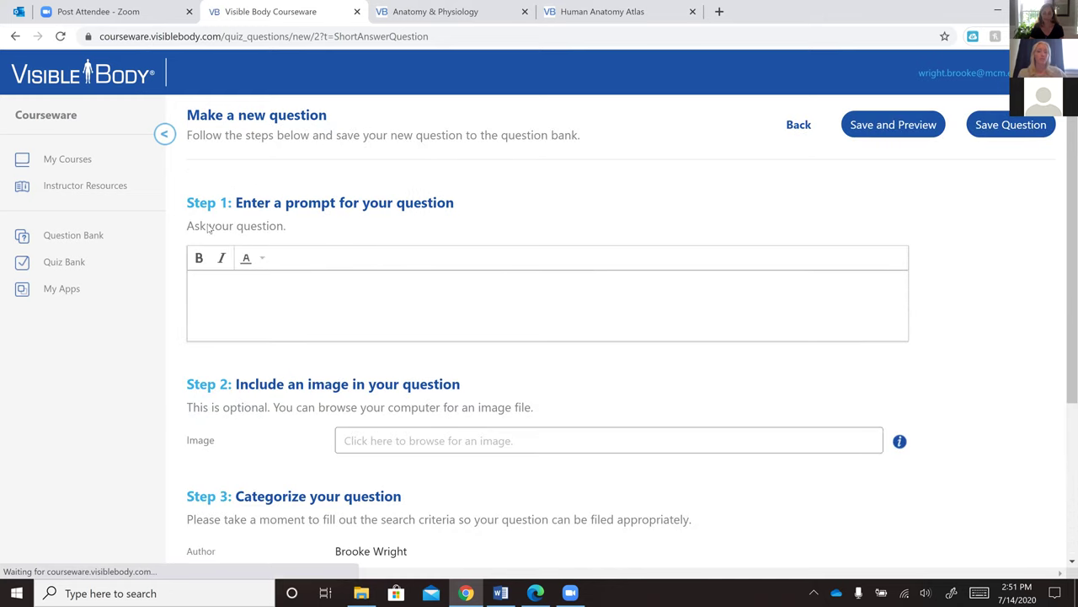
Open the file browser for the question's optional image and cancel without choosing a file
{"action": "left_click", "coordinate": [429, 441]}
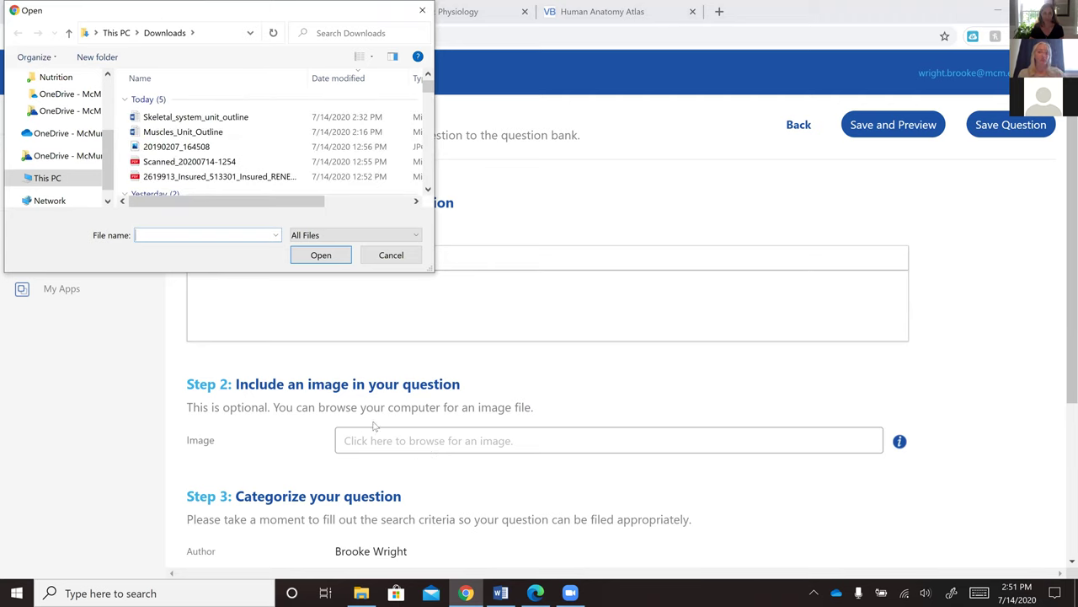
{"action": "left_click", "coordinate": [392, 260]}
{"action": "left_click", "coordinate": [388, 304]}
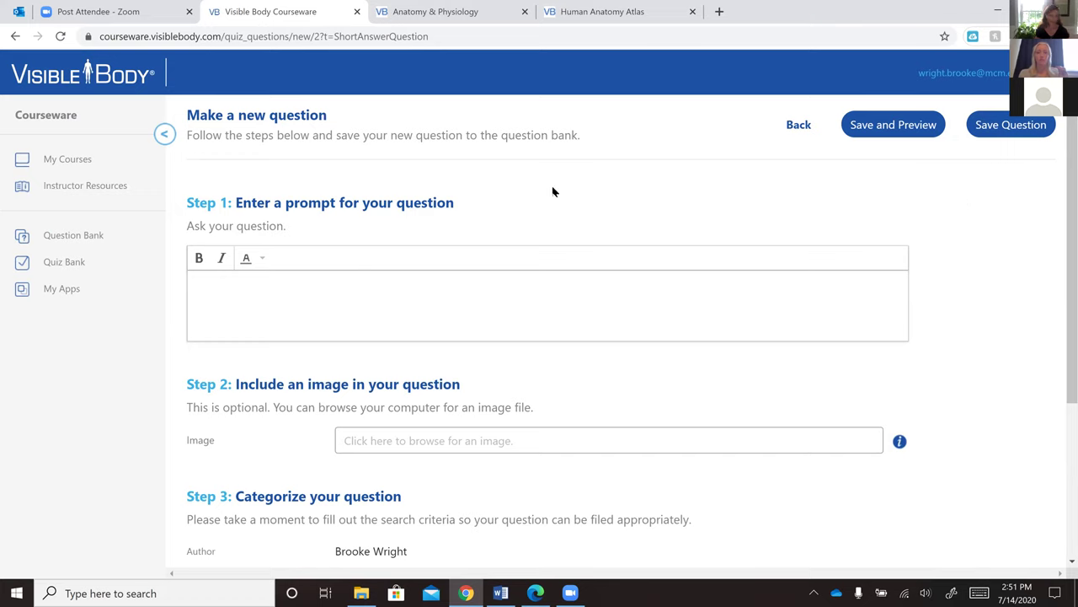
Preview the Lab Practical III Dissection 6 quiz from the Quiz Bank and close the preview
{"action": "left_click", "coordinate": [39, 264]}
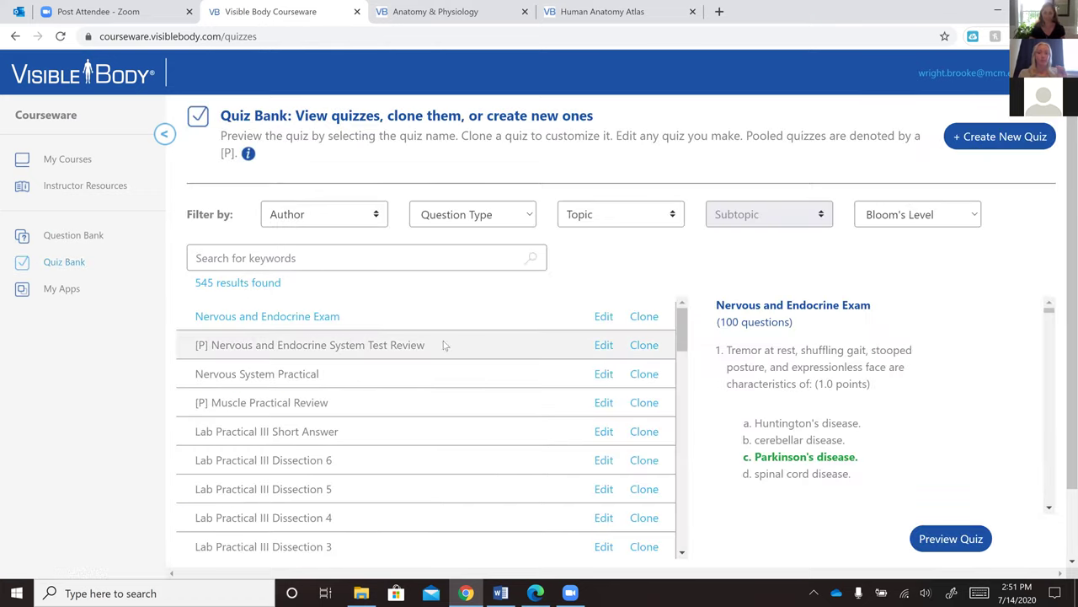
{"action": "left_click", "coordinate": [291, 461]}
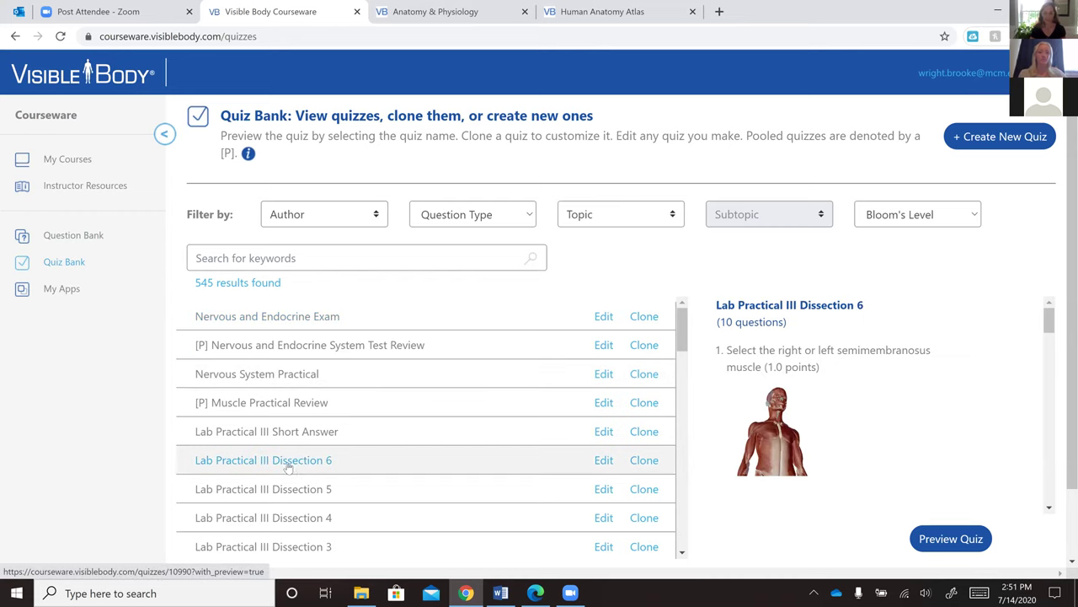
{"action": "scroll", "coordinate": [289, 468], "scroll_direction": "down", "scroll_amount": 2}
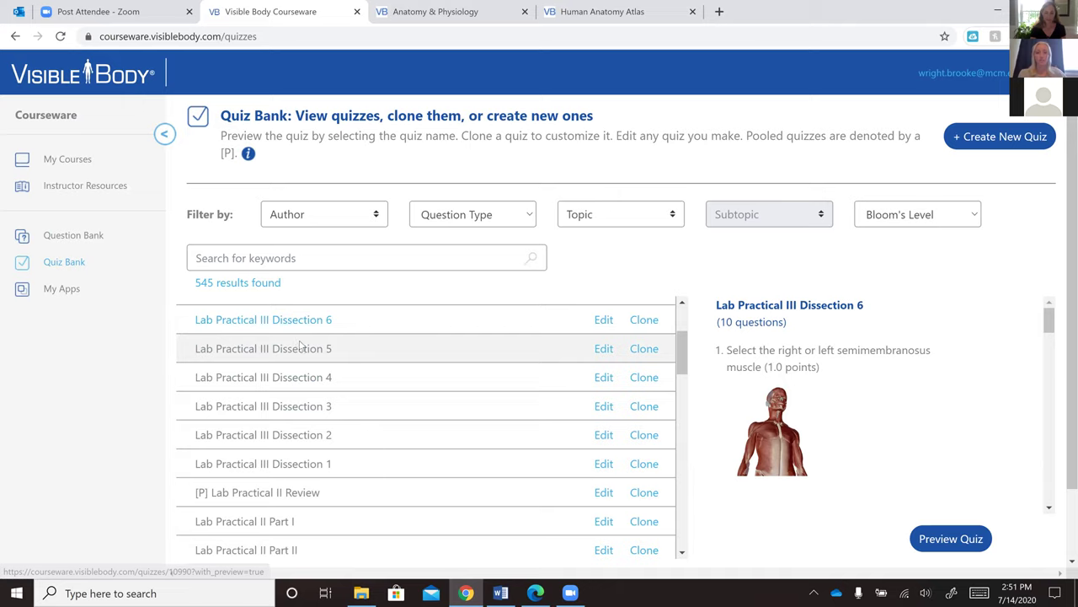
{"action": "scroll", "coordinate": [300, 345], "scroll_direction": "up", "scroll_amount": 1}
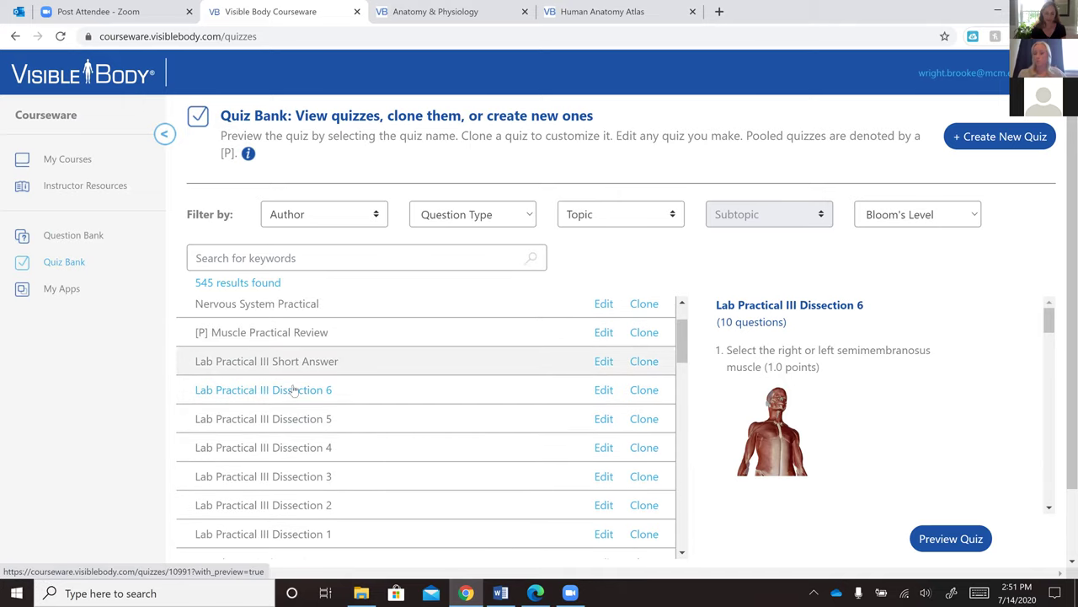
{"action": "left_click", "coordinate": [963, 546]}
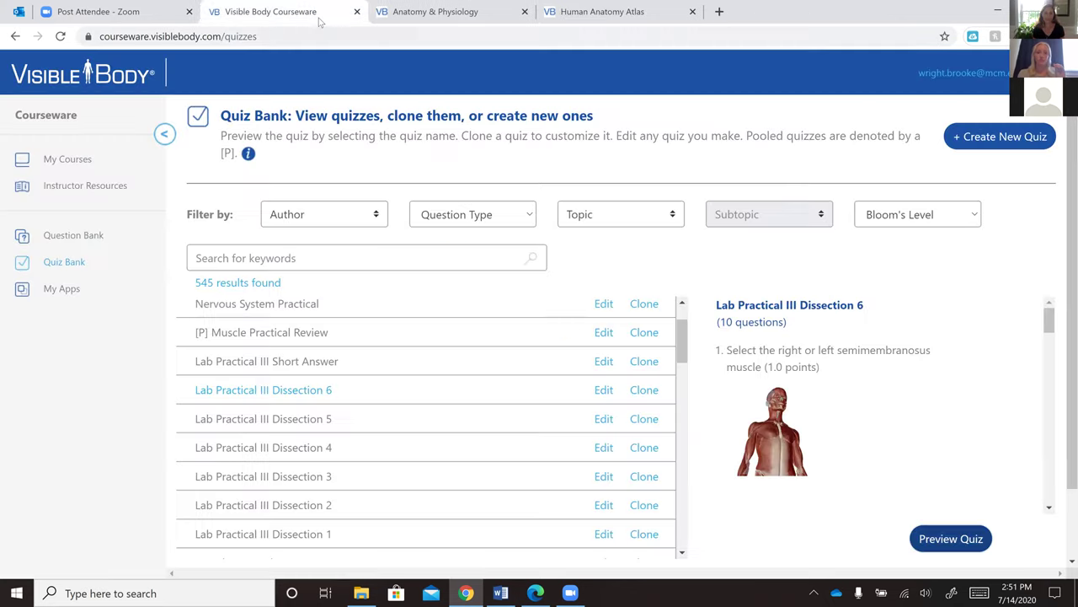
{"action": "left_click", "coordinate": [525, 12]}
Start a new Dissection question from the Question Bank
{"action": "left_click", "coordinate": [88, 241]}
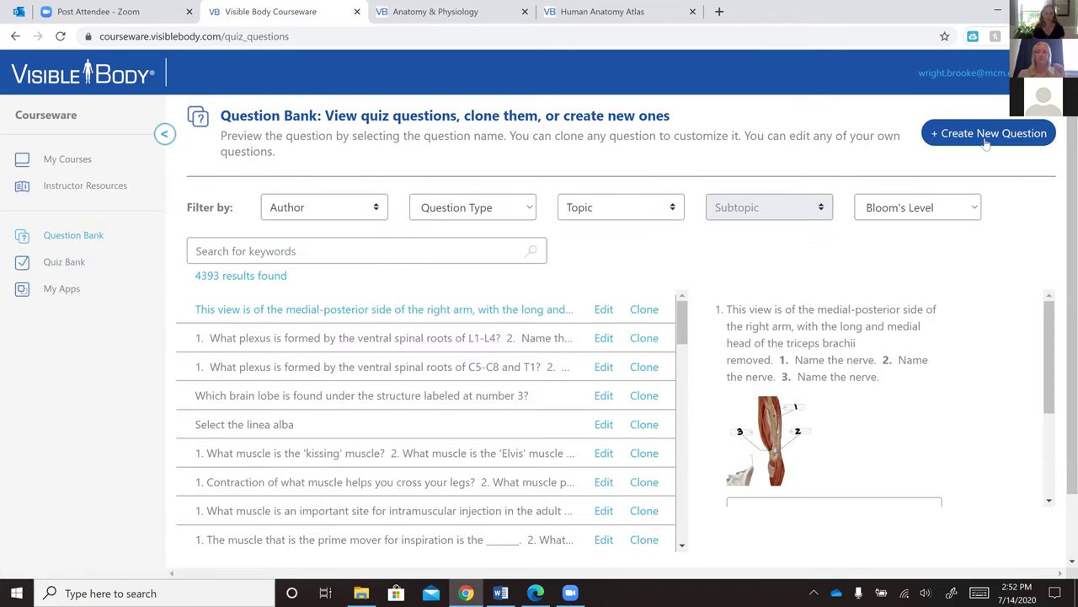
{"action": "left_click", "coordinate": [986, 139]}
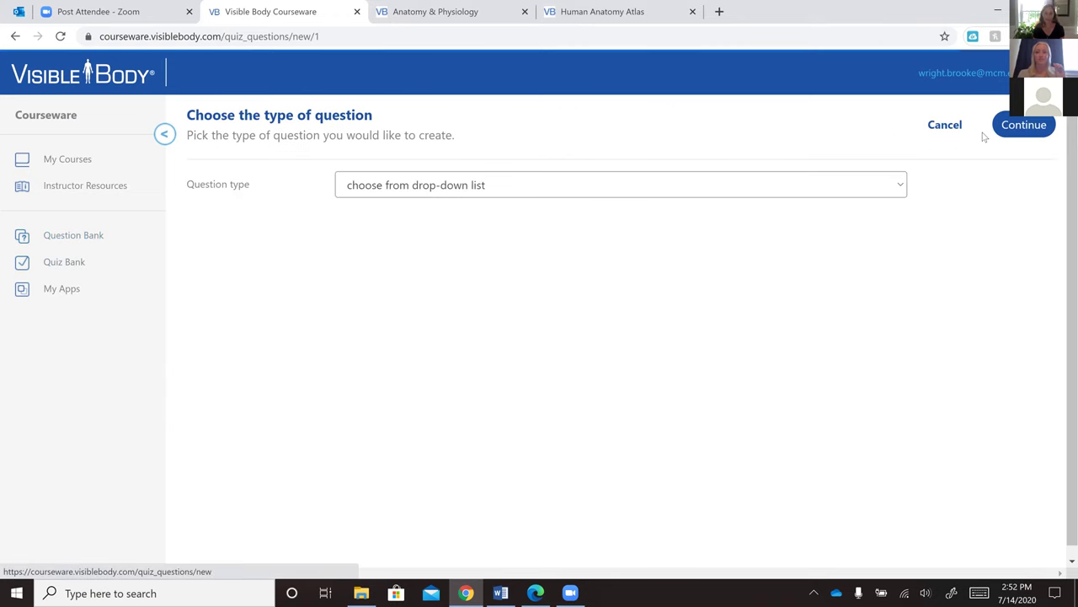
{"action": "left_click", "coordinate": [376, 193]}
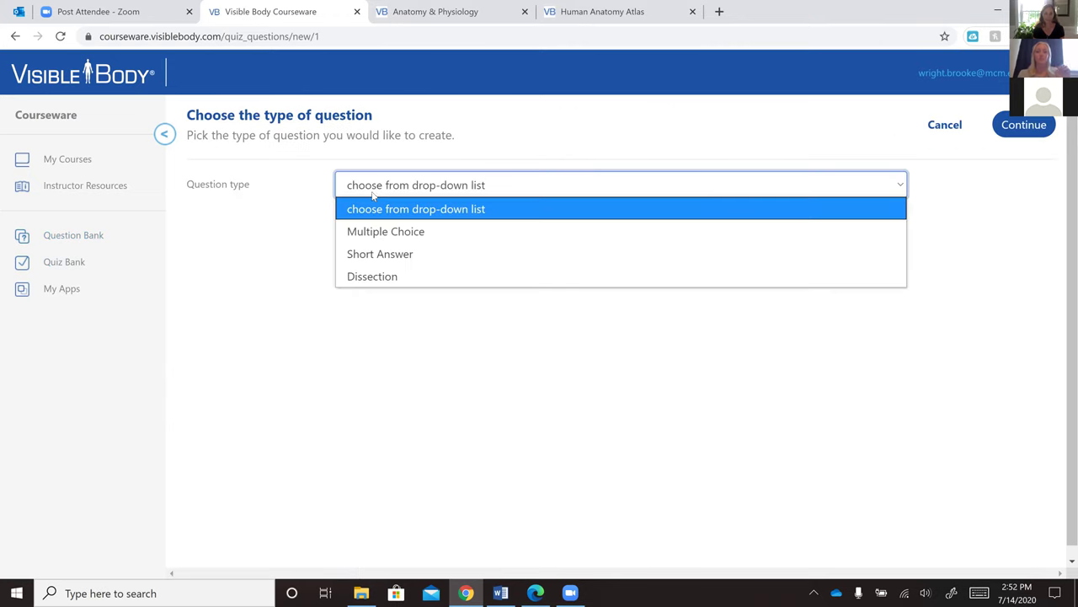
{"action": "left_click", "coordinate": [377, 278]}
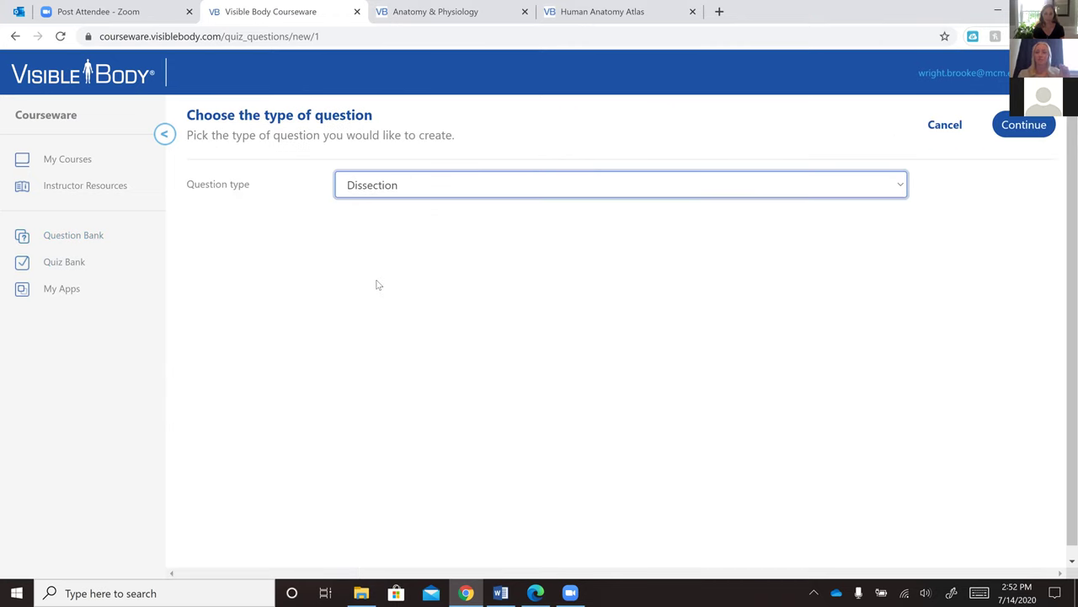
{"action": "left_click", "coordinate": [1024, 125]}
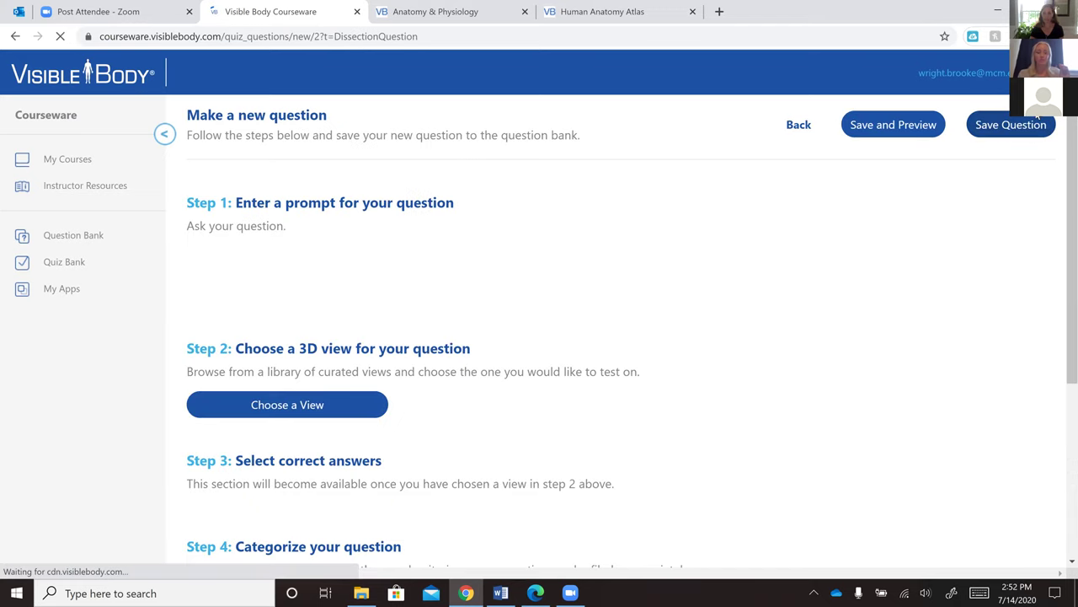
Open the library of 3D views for the dissection question and filter it to the Muscular system topic
{"action": "scroll", "coordinate": [421, 309], "scroll_direction": "down", "scroll_amount": 3}
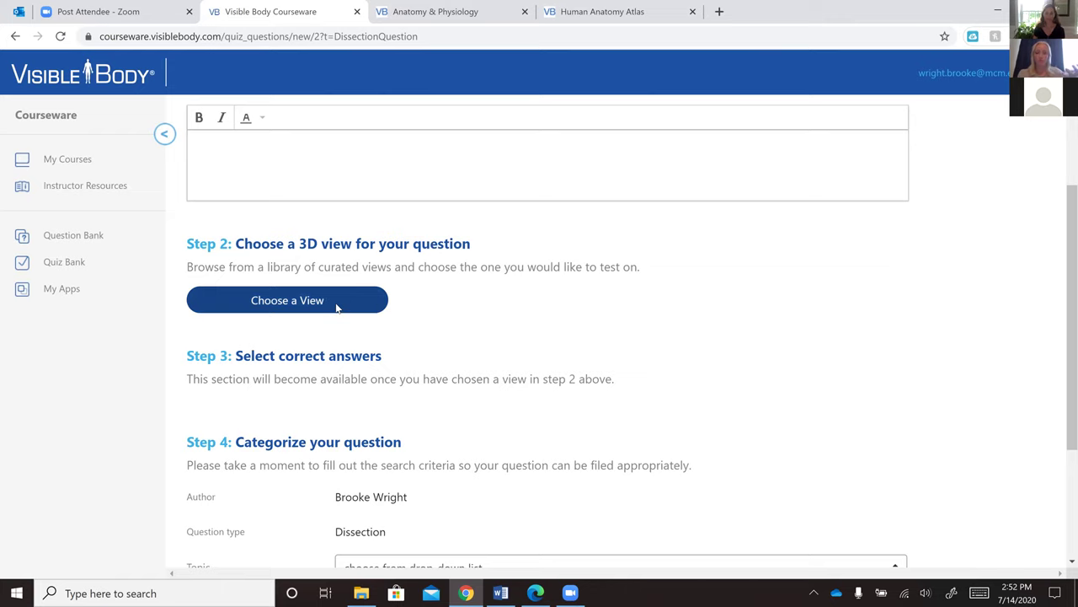
{"action": "left_click", "coordinate": [337, 307]}
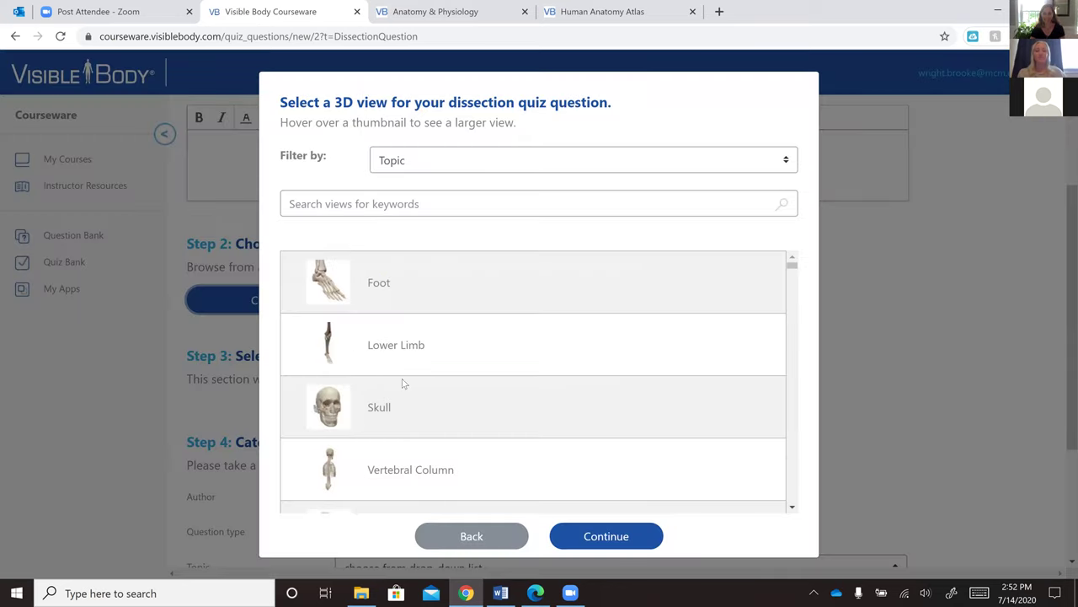
{"action": "scroll", "coordinate": [403, 381], "scroll_direction": "down", "scroll_amount": 4}
{"action": "scroll", "coordinate": [404, 381], "scroll_direction": "down", "scroll_amount": 3}
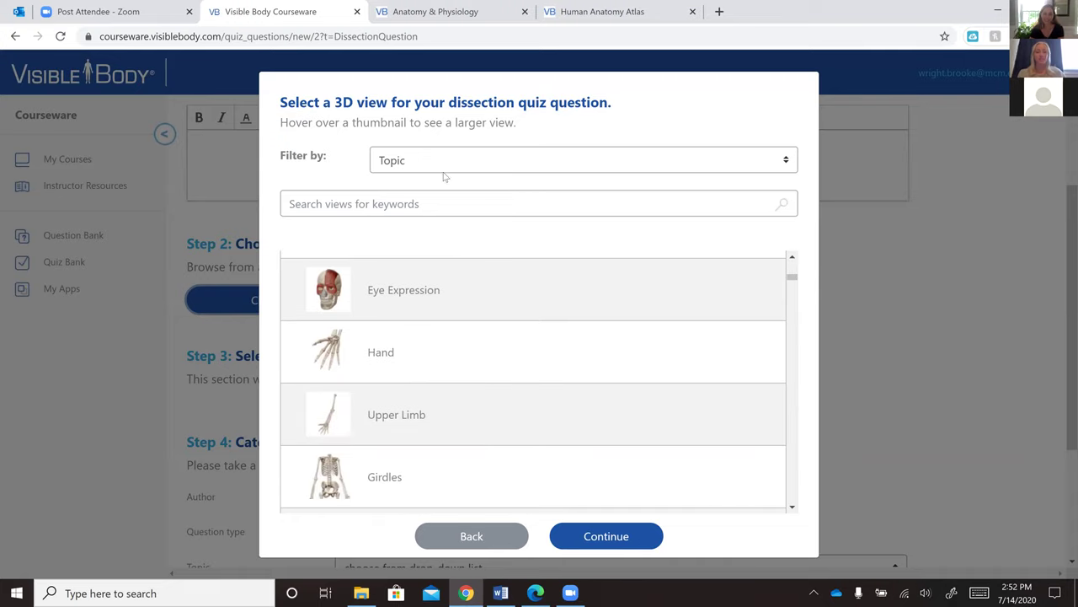
{"action": "left_click", "coordinate": [446, 165]}
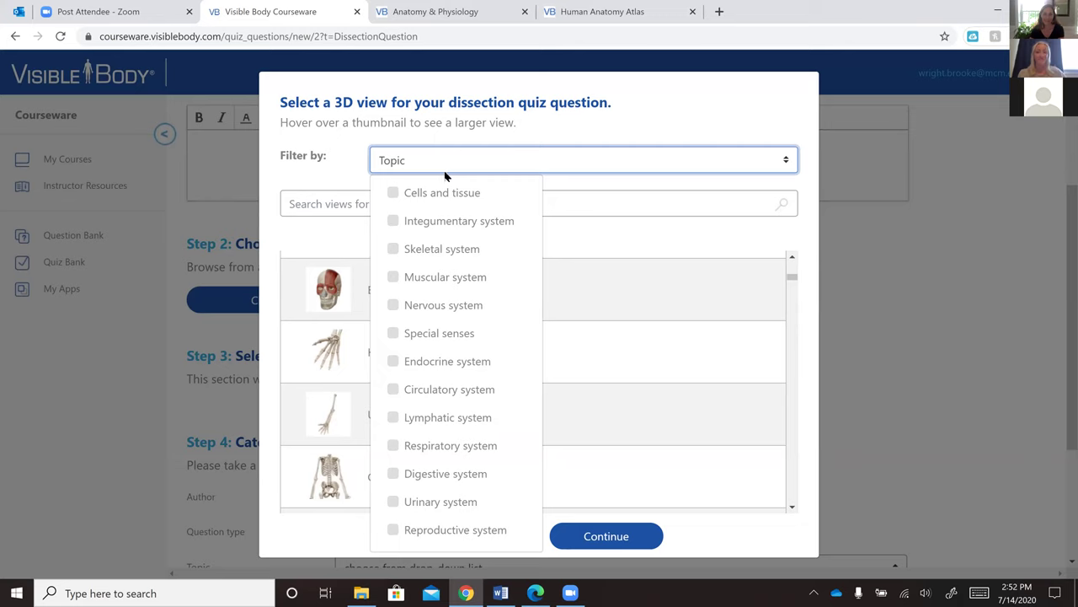
{"action": "left_click", "coordinate": [448, 279]}
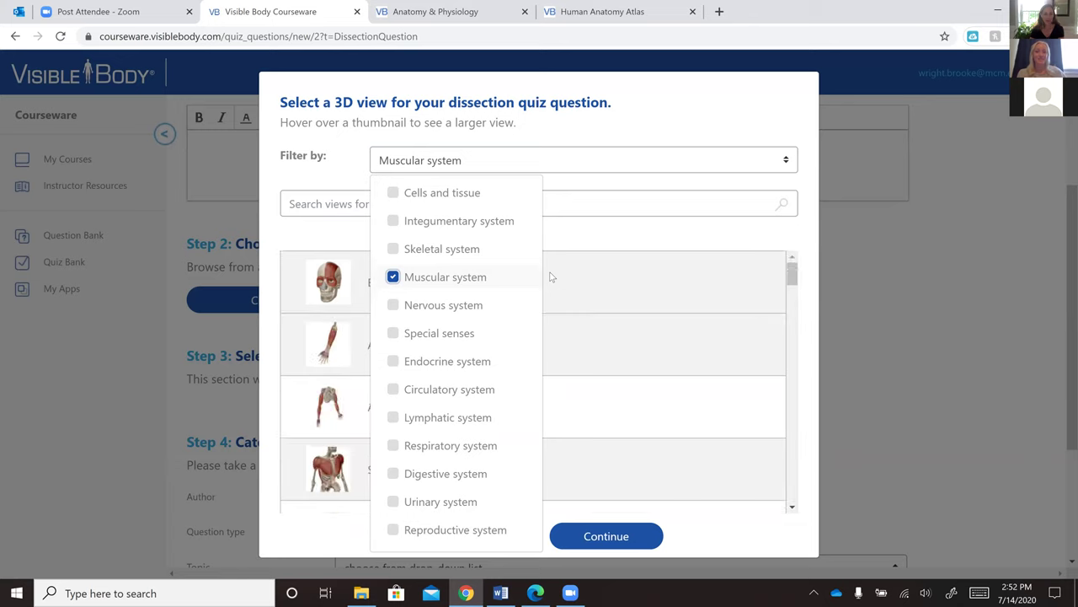
{"action": "left_click", "coordinate": [579, 138]}
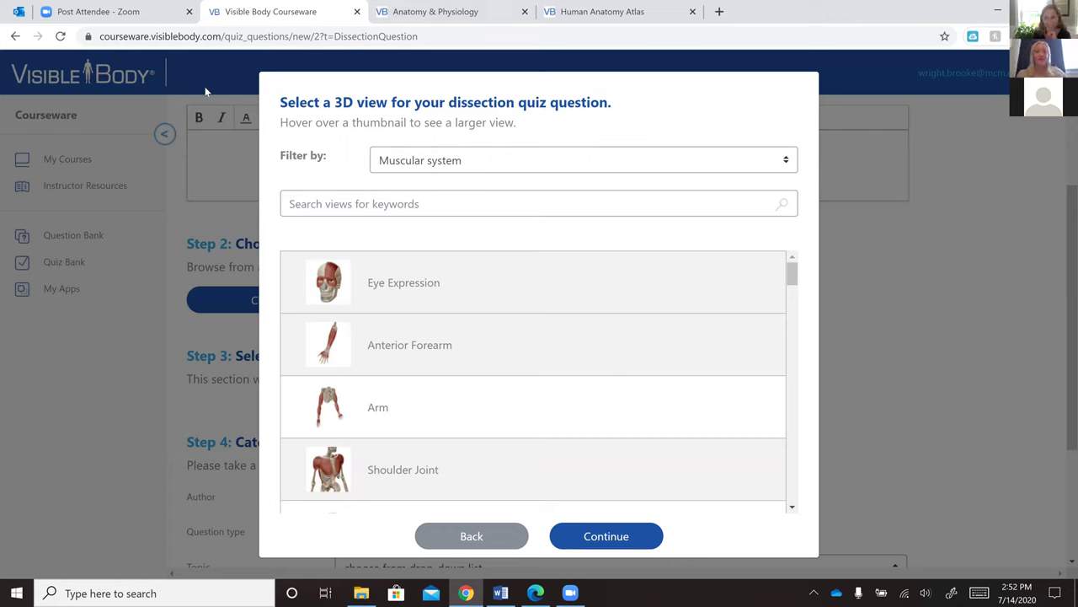
Browse the muscular views with enlarged thumbnails and set Head as the dissection question's 3D view
{"action": "scroll", "coordinate": [455, 325], "scroll_direction": "down", "scroll_amount": 3}
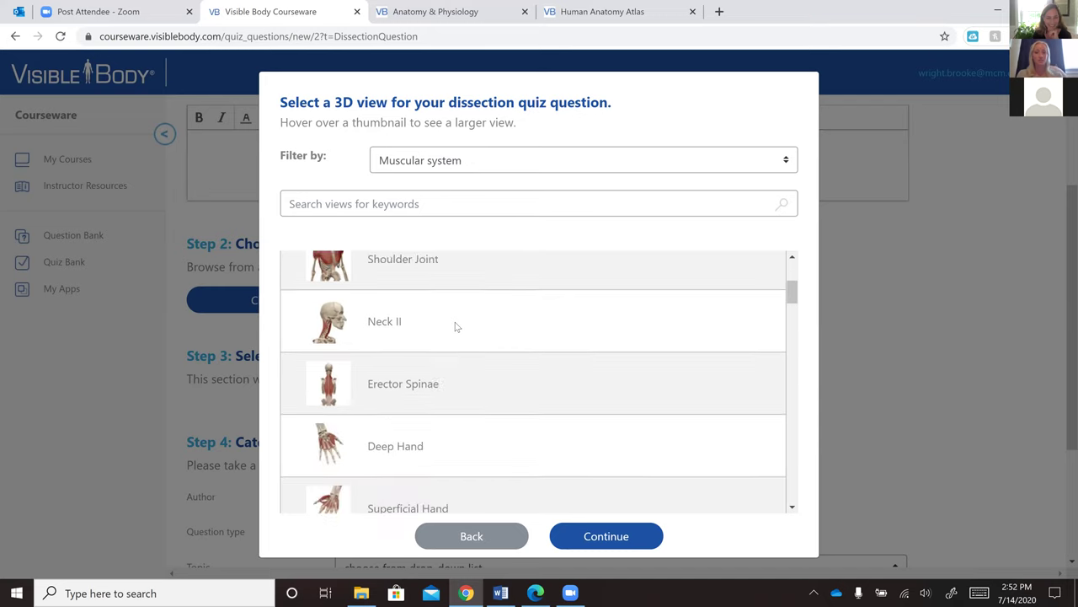
{"action": "scroll", "coordinate": [485, 303], "scroll_direction": "down", "scroll_amount": 7}
{"action": "scroll", "coordinate": [482, 310], "scroll_direction": "down", "scroll_amount": 4}
{"action": "mouse_move", "coordinate": [342, 379]}
{"action": "scroll", "coordinate": [343, 380], "scroll_direction": "up", "scroll_amount": 3}
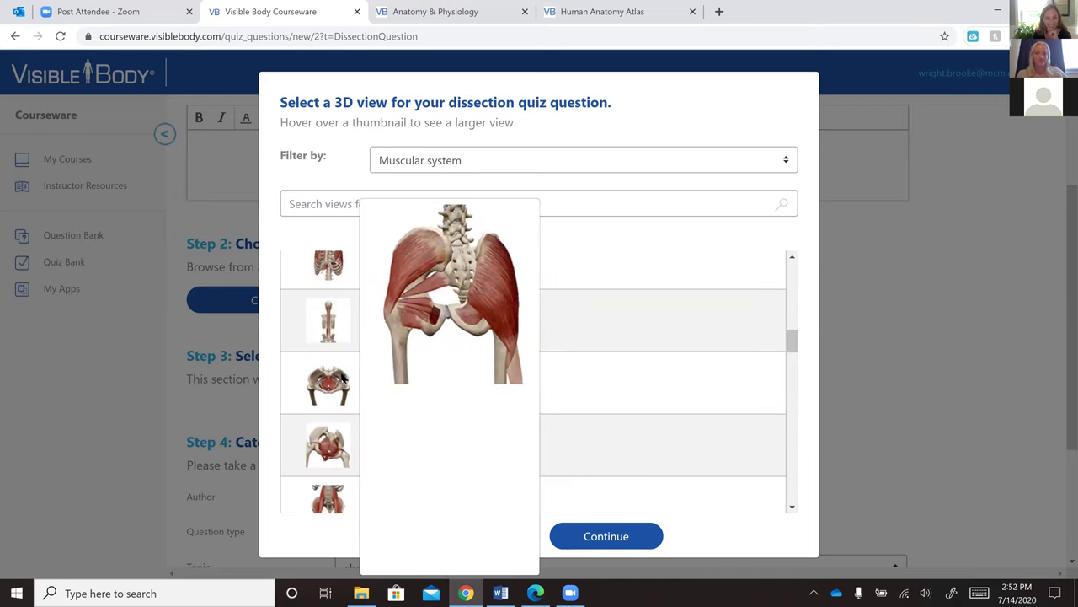
{"action": "scroll", "coordinate": [330, 354], "scroll_direction": "up", "scroll_amount": 3}
{"action": "mouse_move", "coordinate": [329, 343]}
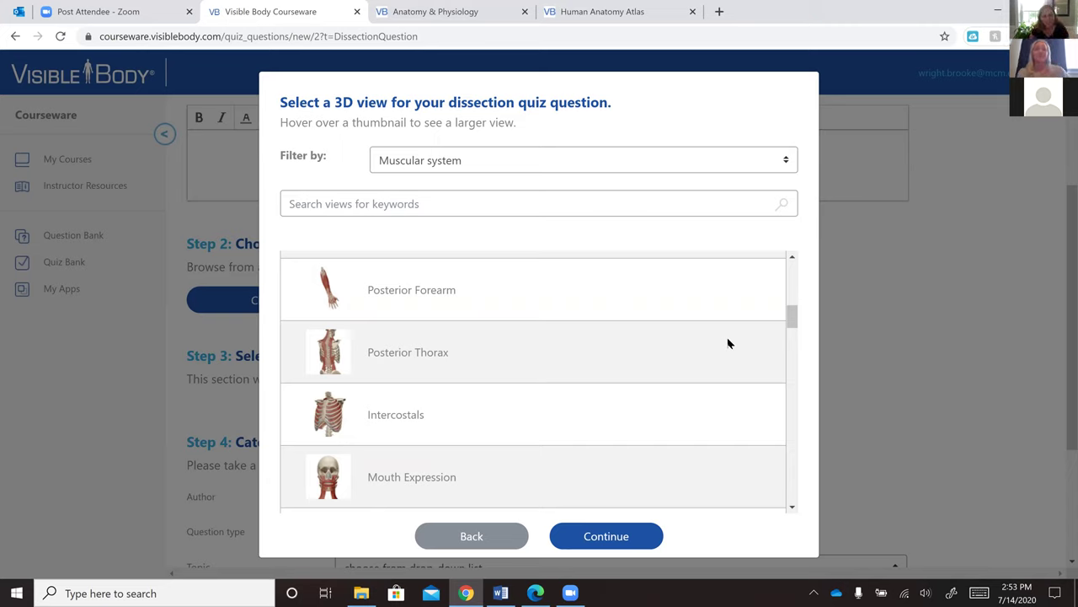
{"action": "scroll", "coordinate": [443, 355], "scroll_direction": "down", "scroll_amount": 10}
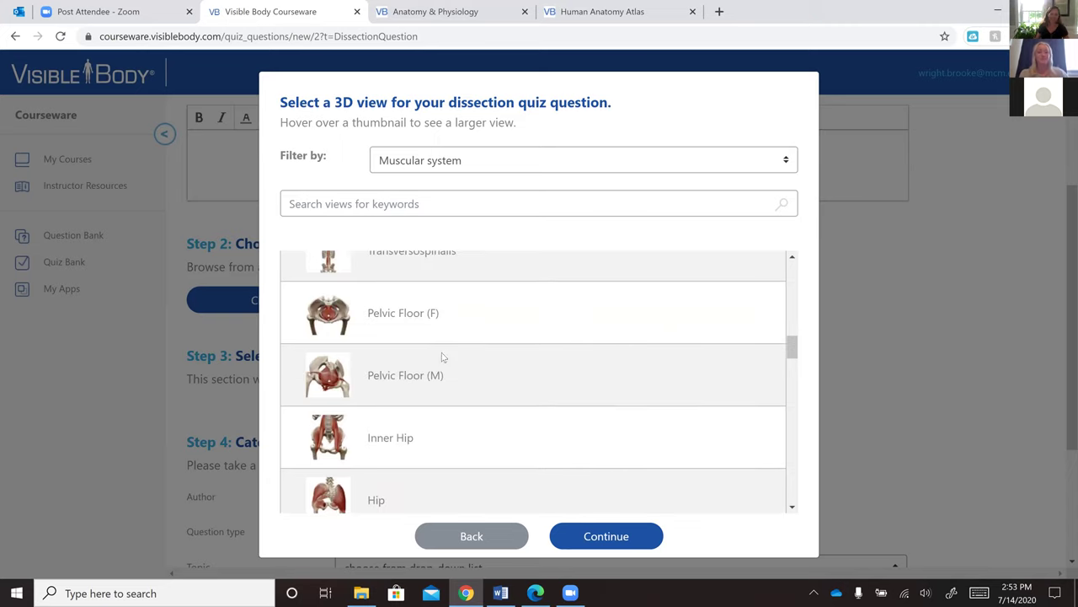
{"action": "scroll", "coordinate": [441, 355], "scroll_direction": "down", "scroll_amount": 5}
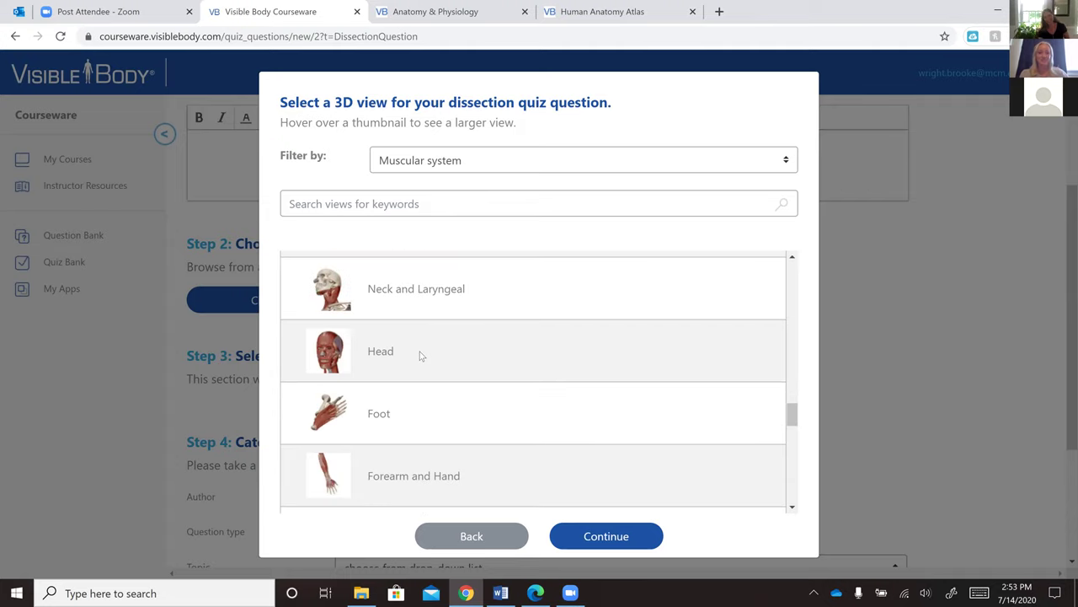
{"action": "left_click", "coordinate": [331, 359]}
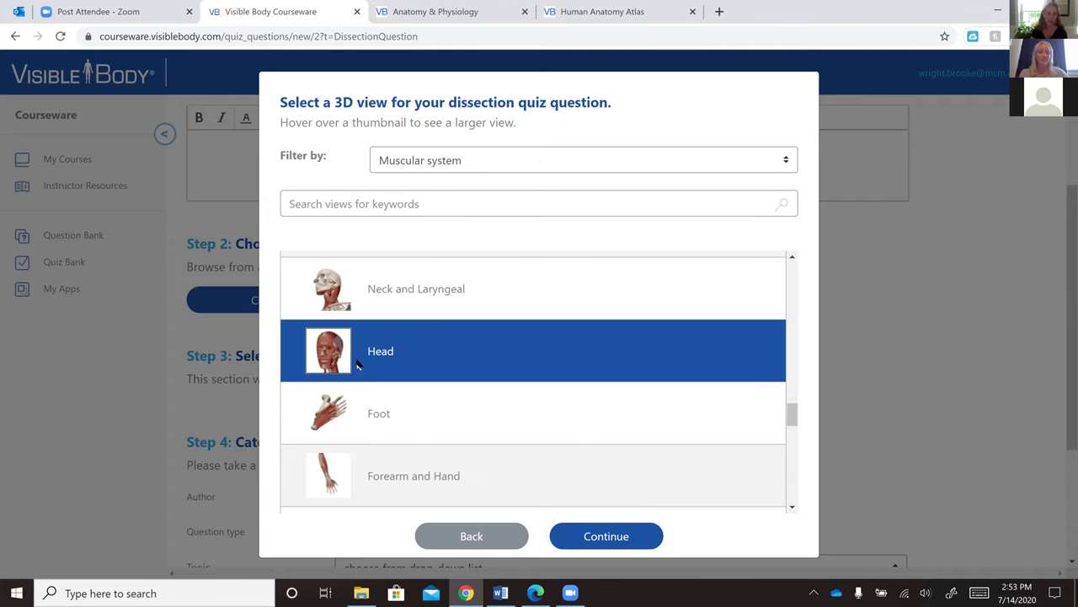
{"action": "left_click", "coordinate": [644, 538]}
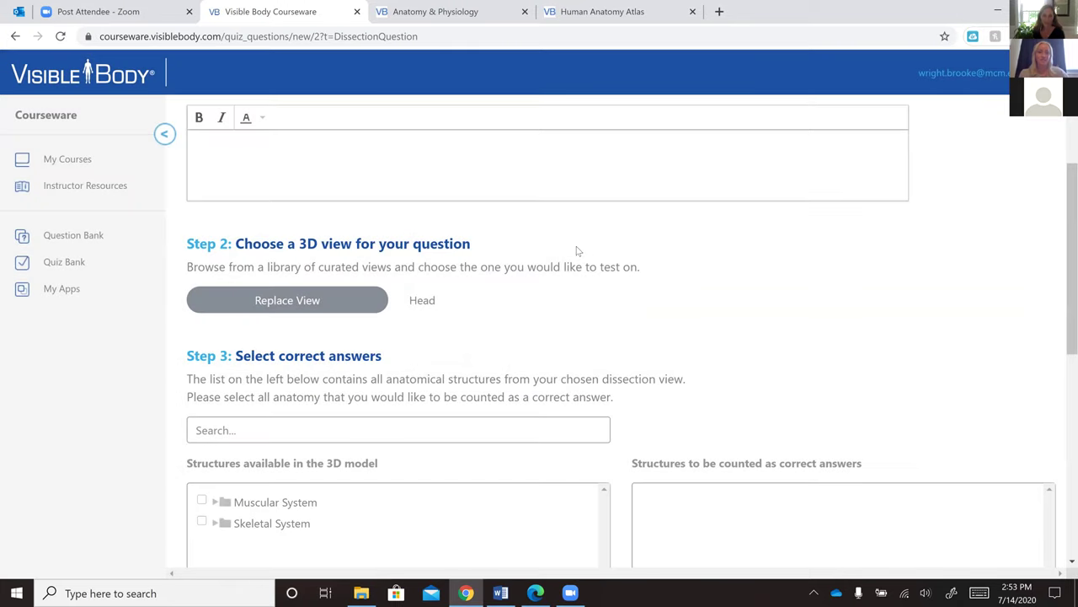
Search the available structures for orbicularis and set Orbicularis oculi, L and Orbicularis oculi, R as the correct answers
{"action": "scroll", "coordinate": [338, 293], "scroll_direction": "down", "scroll_amount": 2}
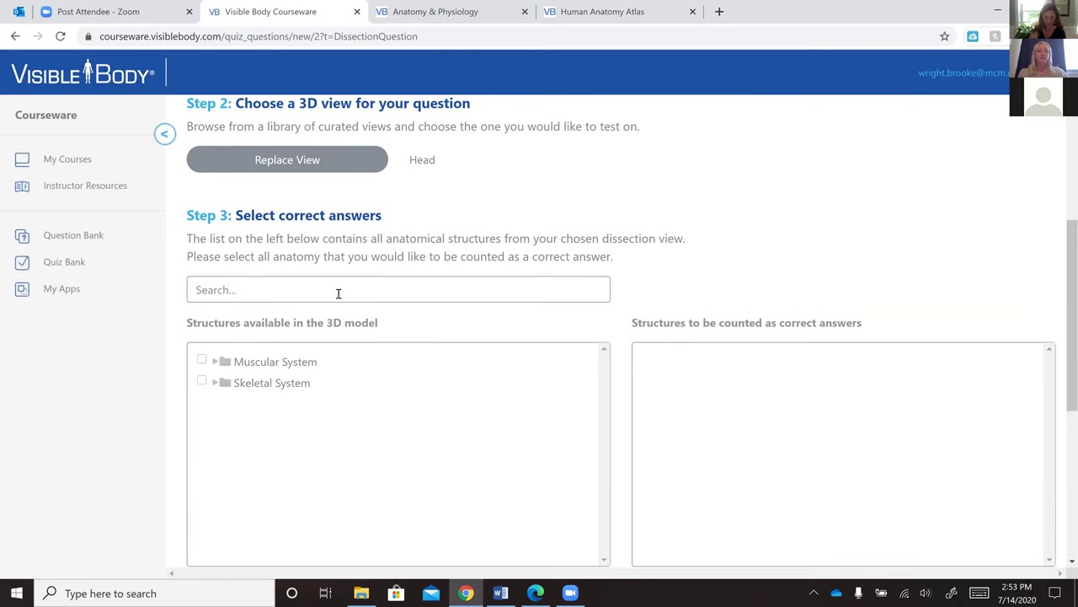
{"action": "left_click", "coordinate": [338, 293]}
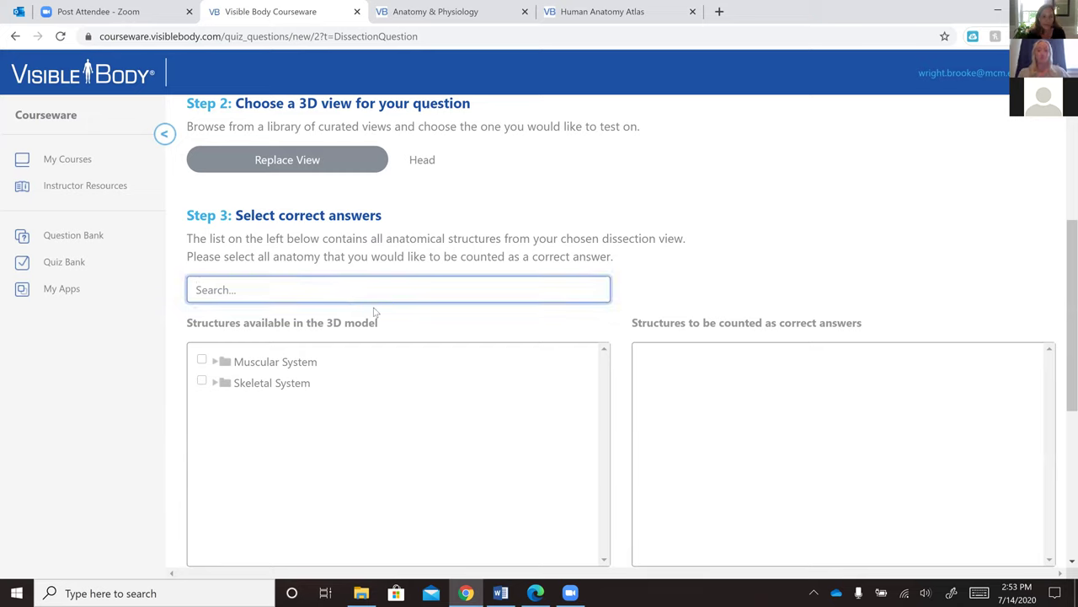
{"action": "type", "text": "orbicularis"}
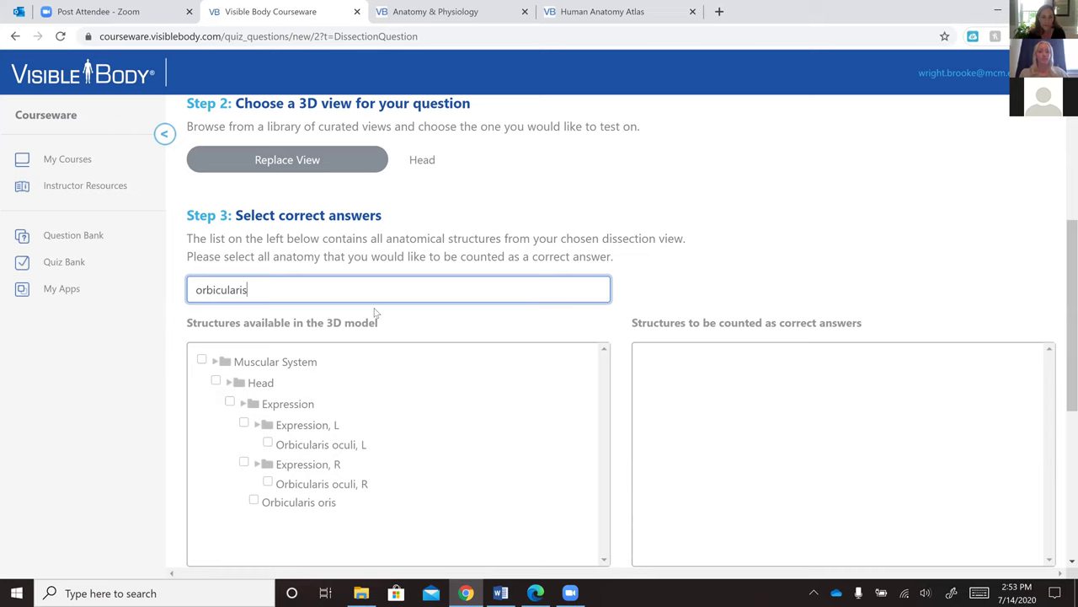
{"action": "left_click", "coordinate": [268, 443]}
{"action": "left_click", "coordinate": [268, 482]}
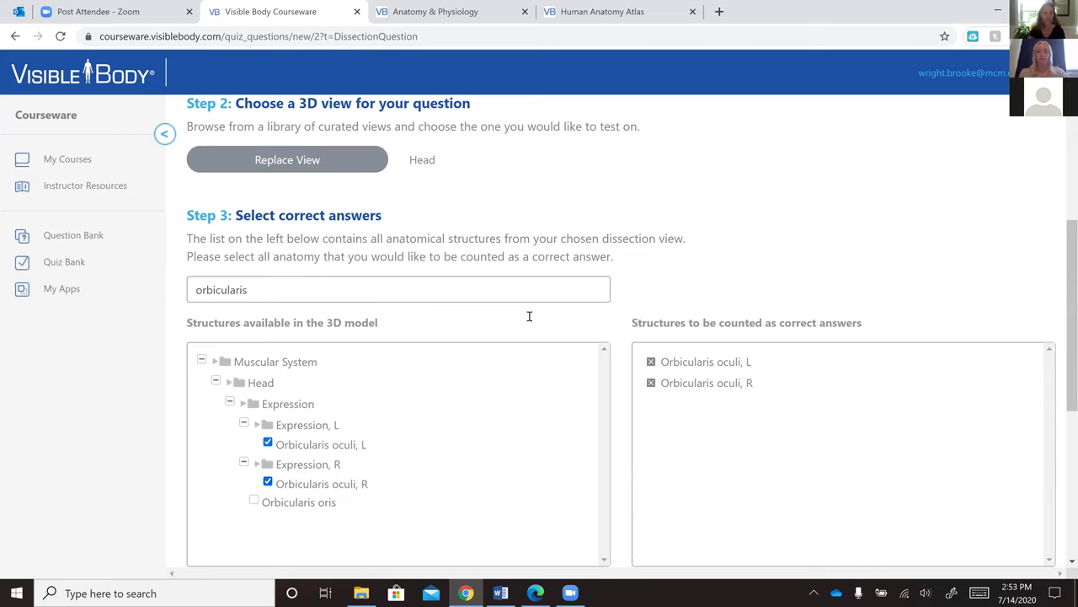
Enter "Select the .." as the prompt for the dissection question
{"action": "scroll", "coordinate": [716, 438], "scroll_direction": "up", "scroll_amount": 4}
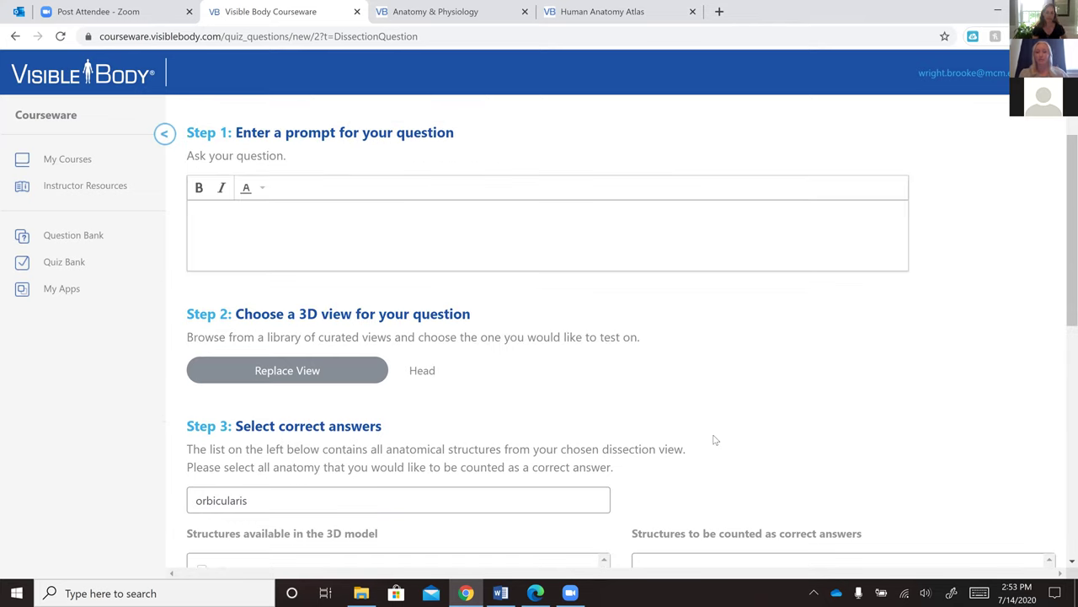
{"action": "left_click", "coordinate": [239, 316]}
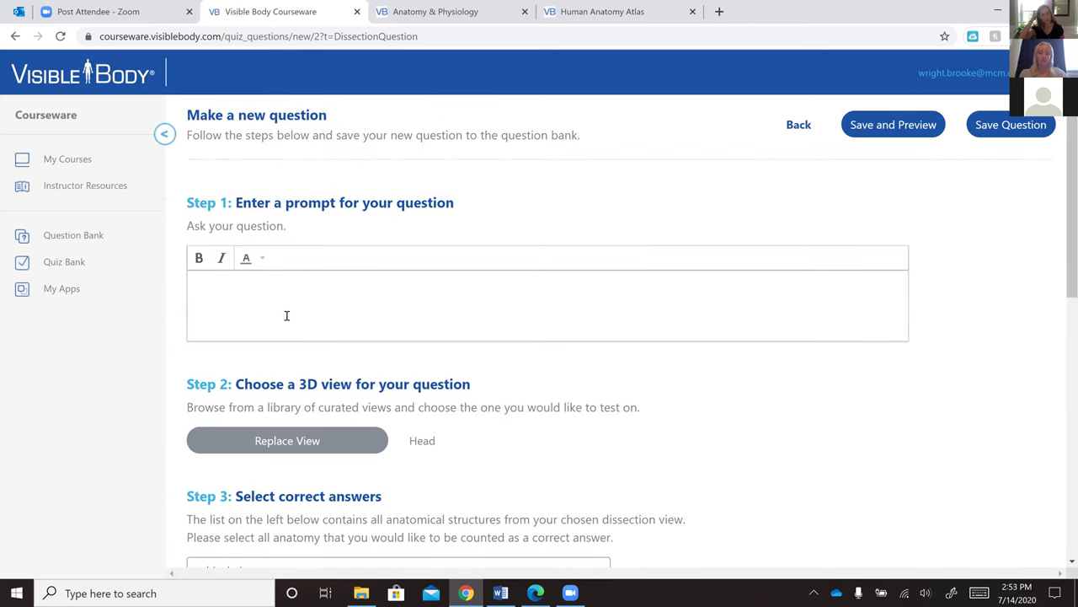
{"action": "type", "text": "Selec"}
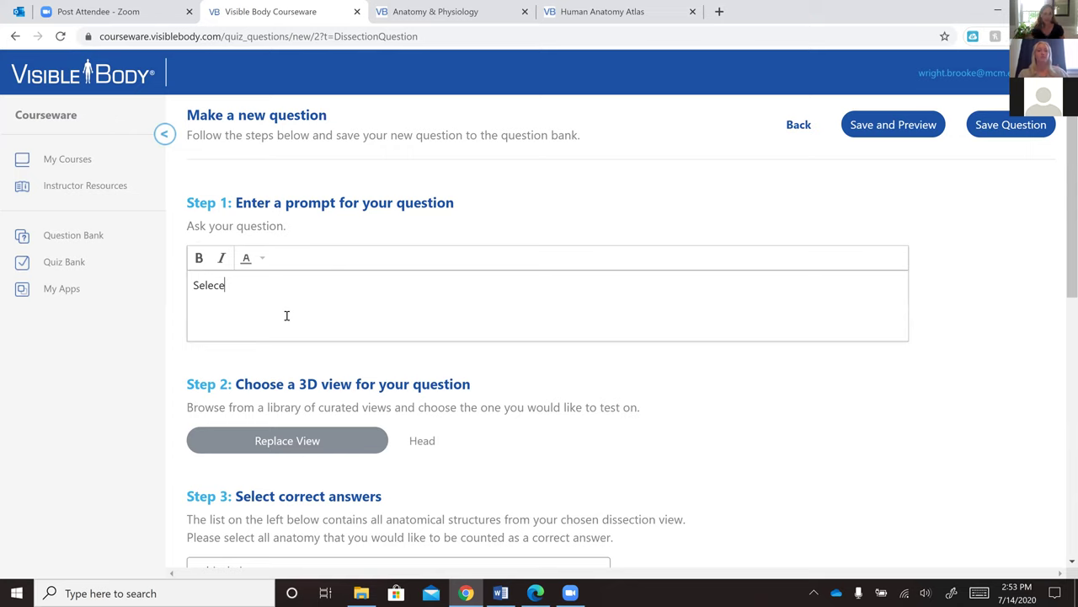
{"action": "type", "text": "t the .."}
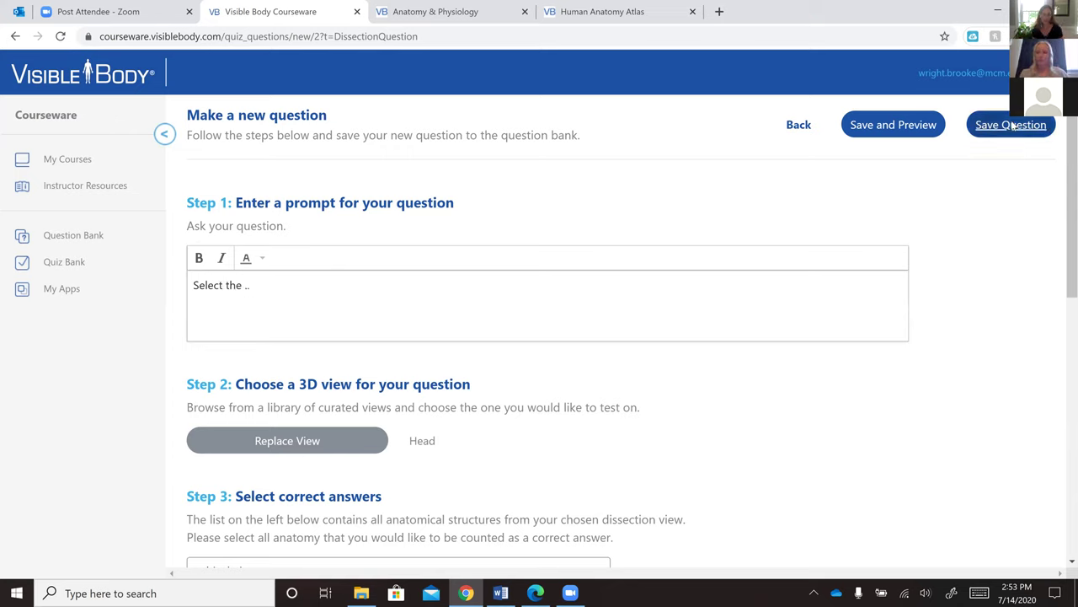
Reopen the 3D view library for the dissection question, browse further muscular system views, and close the library
{"action": "scroll", "coordinate": [645, 409], "scroll_direction": "down", "scroll_amount": 3}
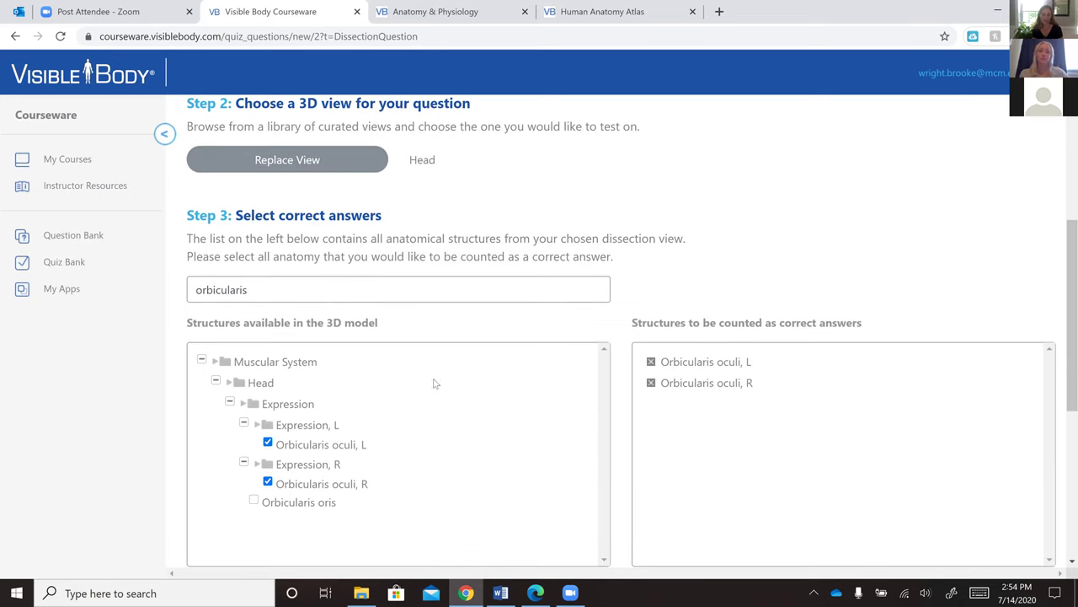
{"action": "left_click", "coordinate": [337, 169]}
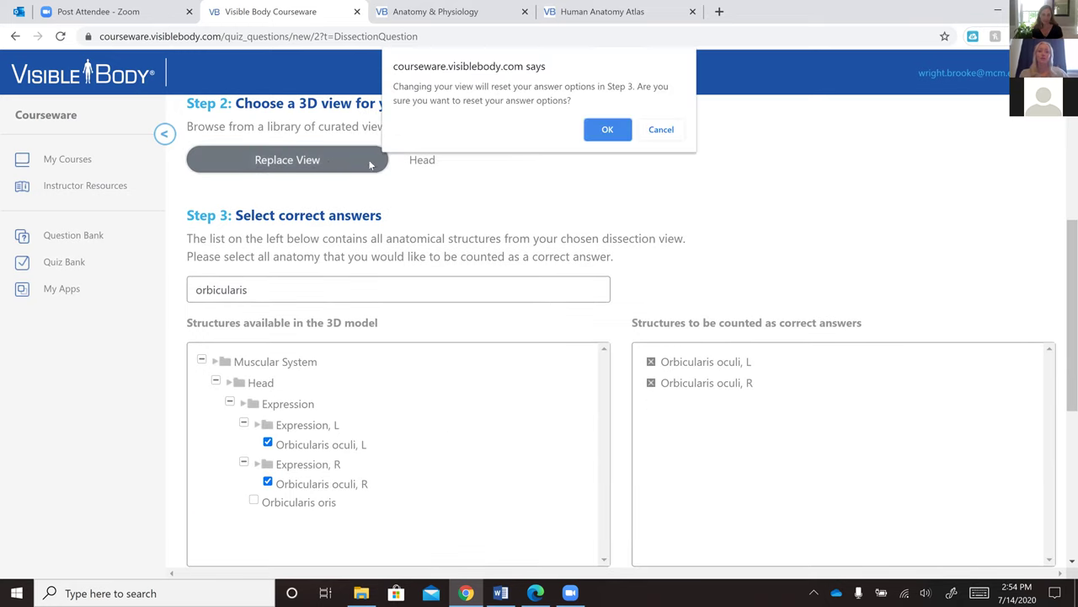
{"action": "left_click", "coordinate": [605, 130]}
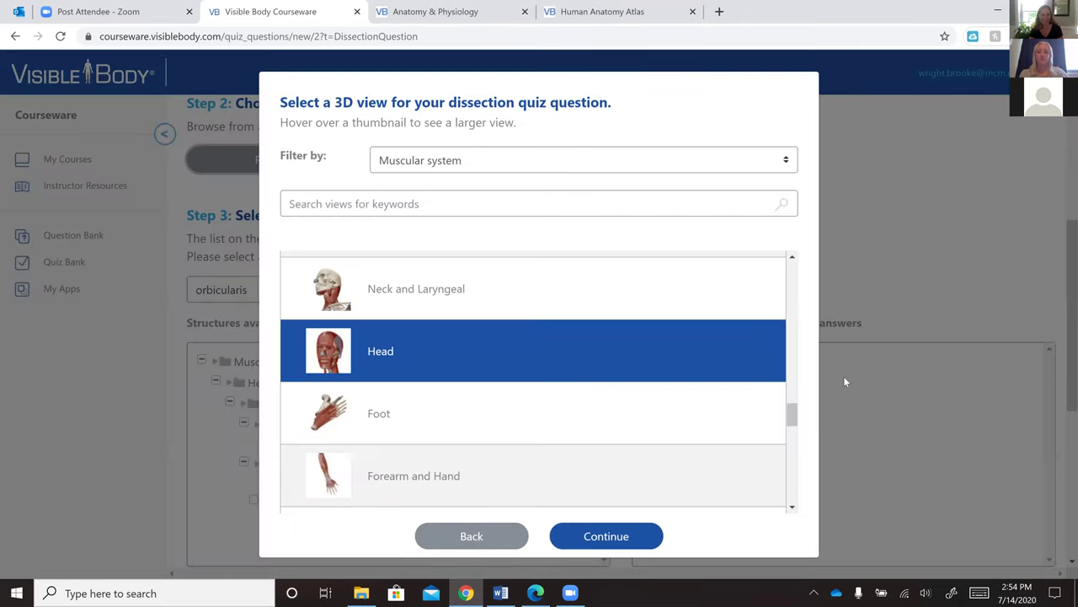
{"action": "scroll", "coordinate": [530, 380], "scroll_direction": "down", "scroll_amount": 5}
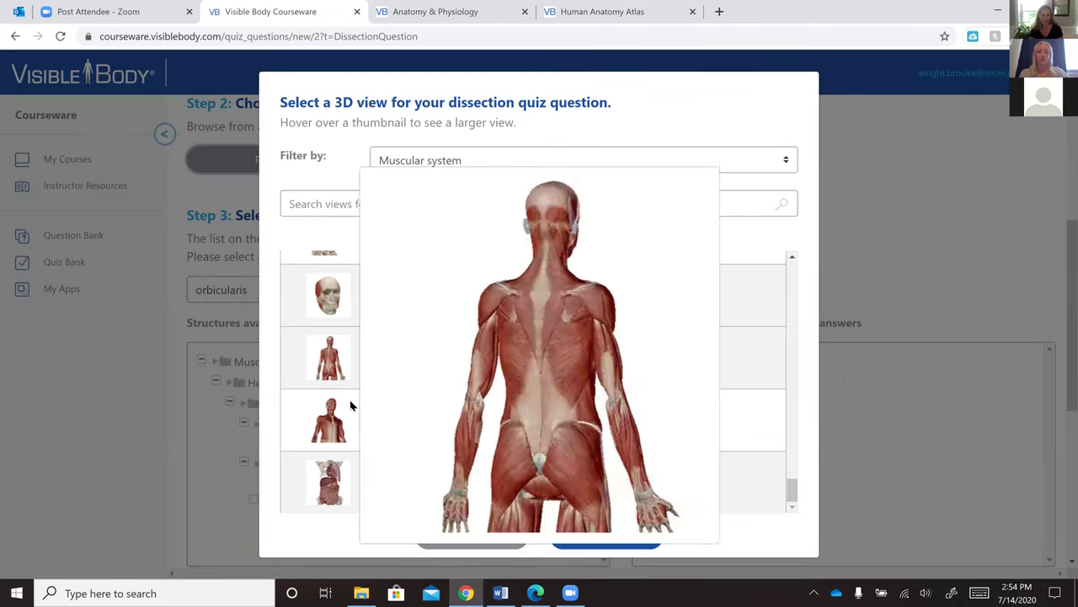
{"action": "left_click", "coordinate": [333, 417]}
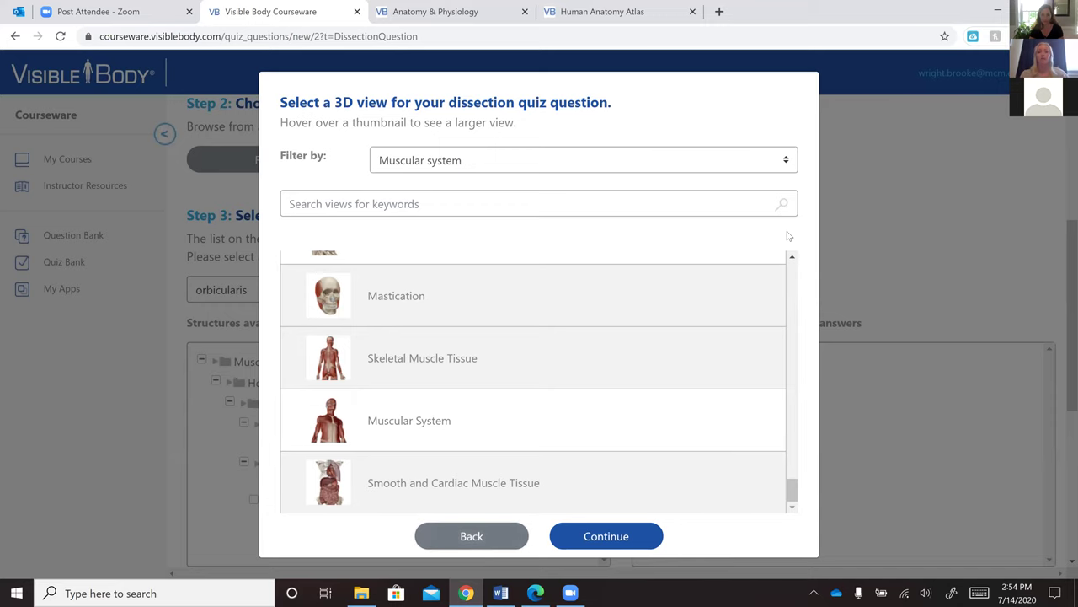
{"action": "key", "text": "Escape"}
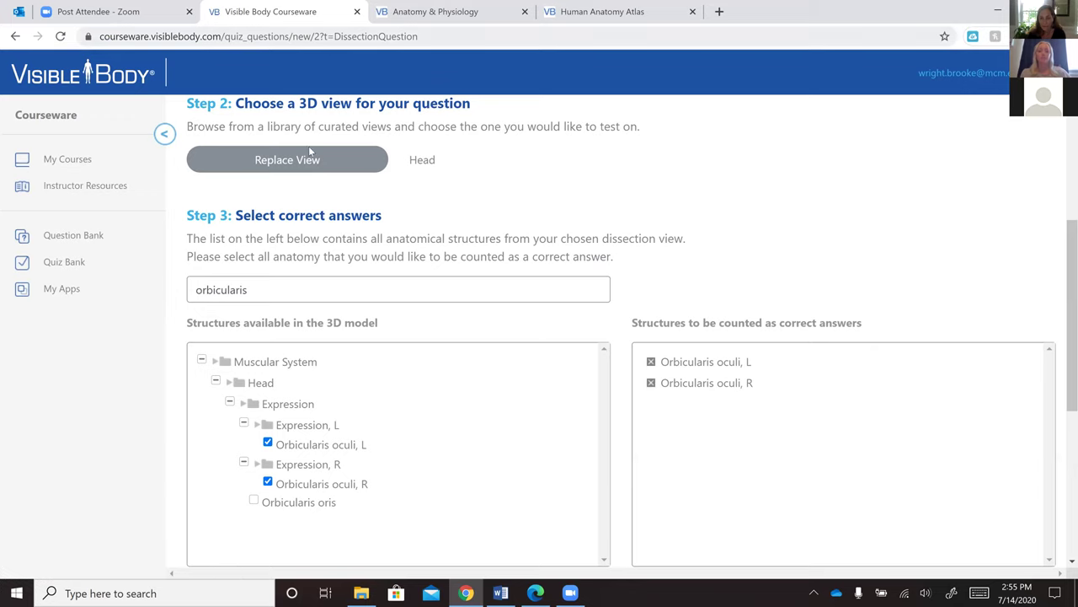
Leave the unsaved question for the Quiz Bank, go to My Apps, and launch the Anatomy & Physiology web app
{"action": "scroll", "coordinate": [506, 279], "scroll_direction": "up", "scroll_amount": 4}
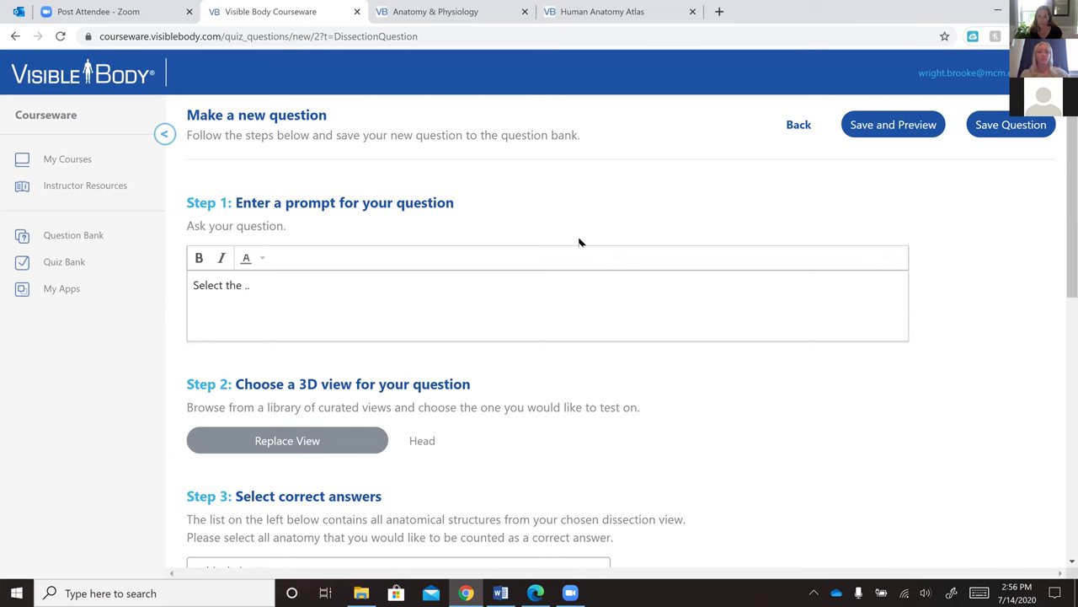
{"action": "left_click", "coordinate": [74, 263]}
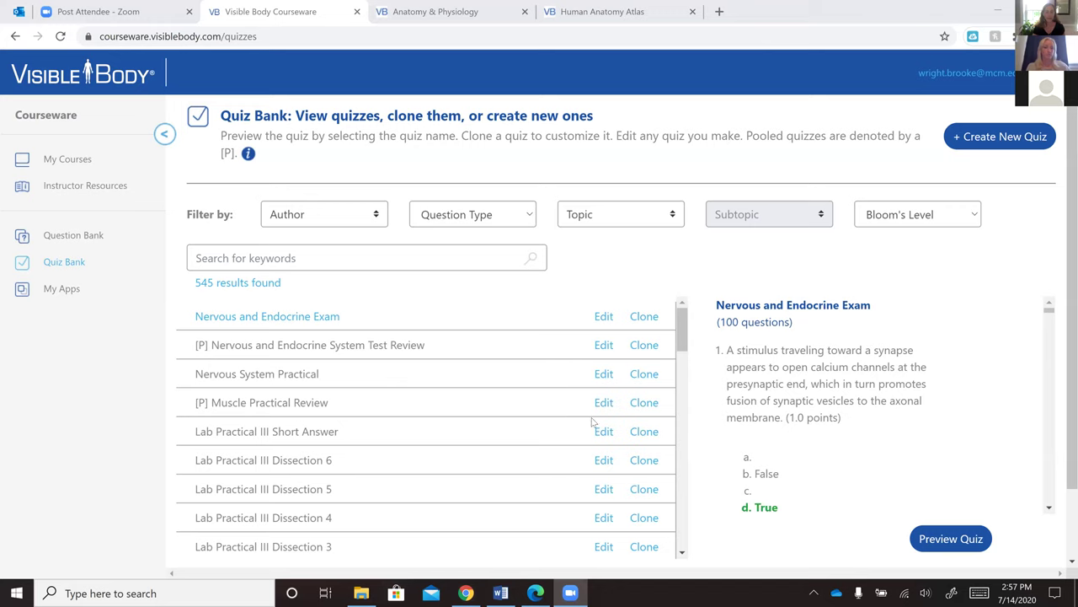
{"action": "left_click", "coordinate": [63, 296]}
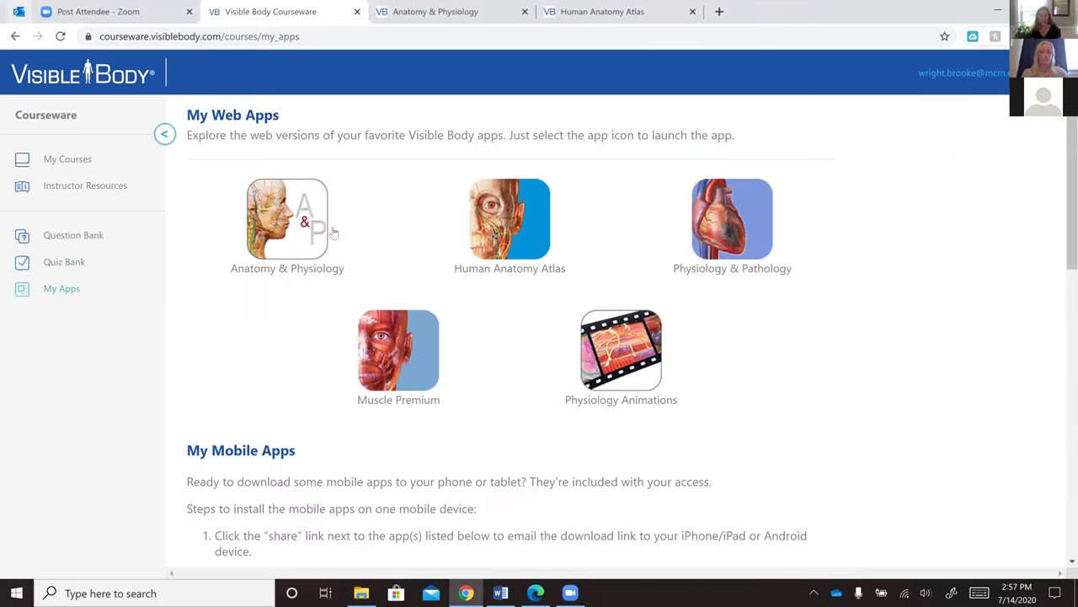
{"action": "left_click", "coordinate": [283, 240]}
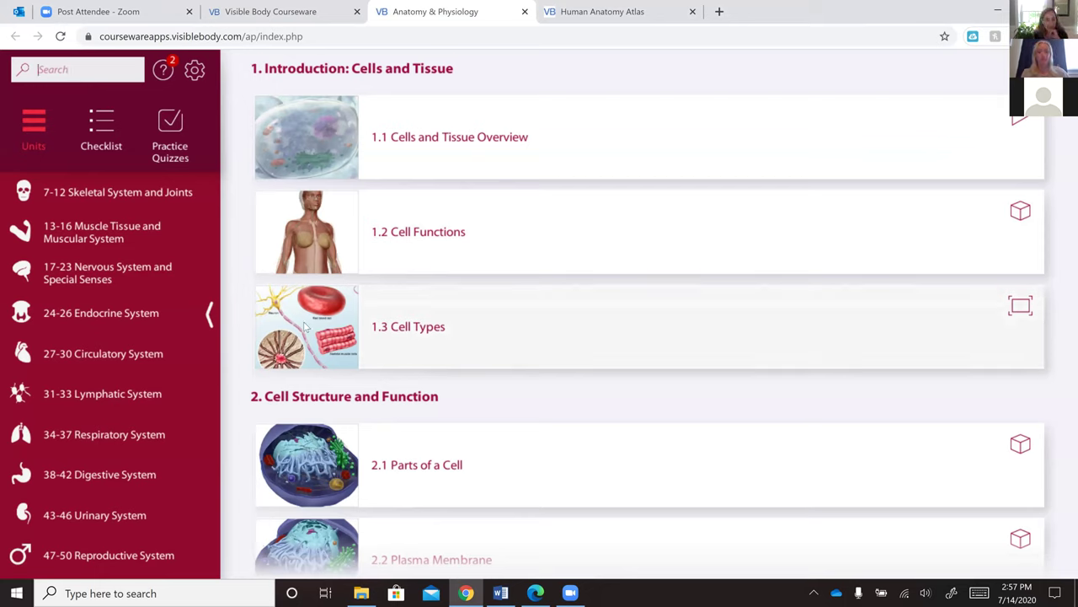
View the 1.3 Cell Types illustration, advance to the 2.1 Parts of a Cell model, and return to the unit contents
{"action": "left_click", "coordinate": [633, 364]}
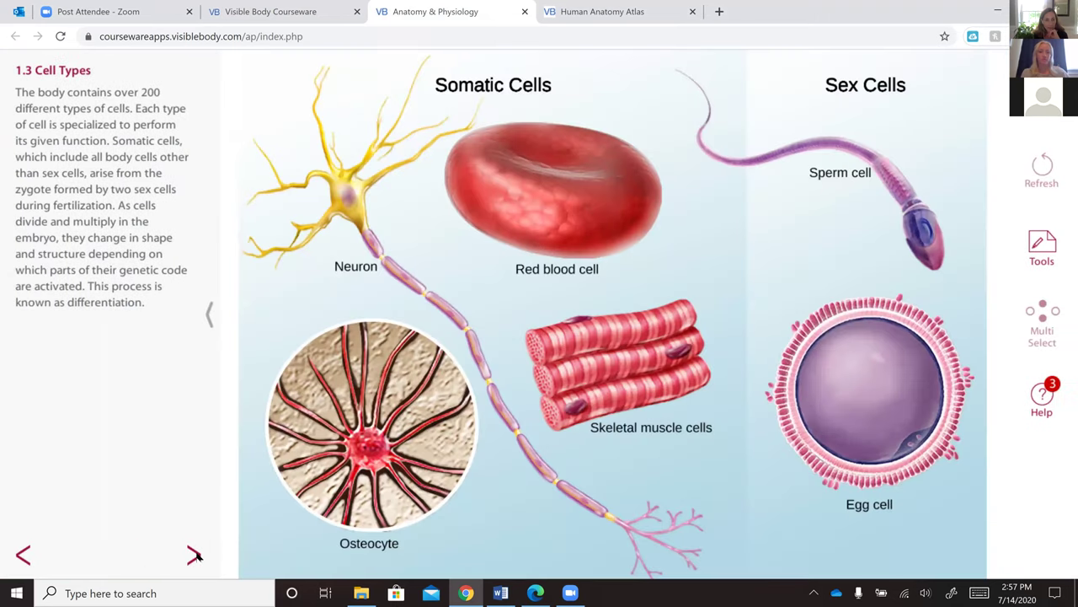
{"action": "left_click", "coordinate": [193, 556]}
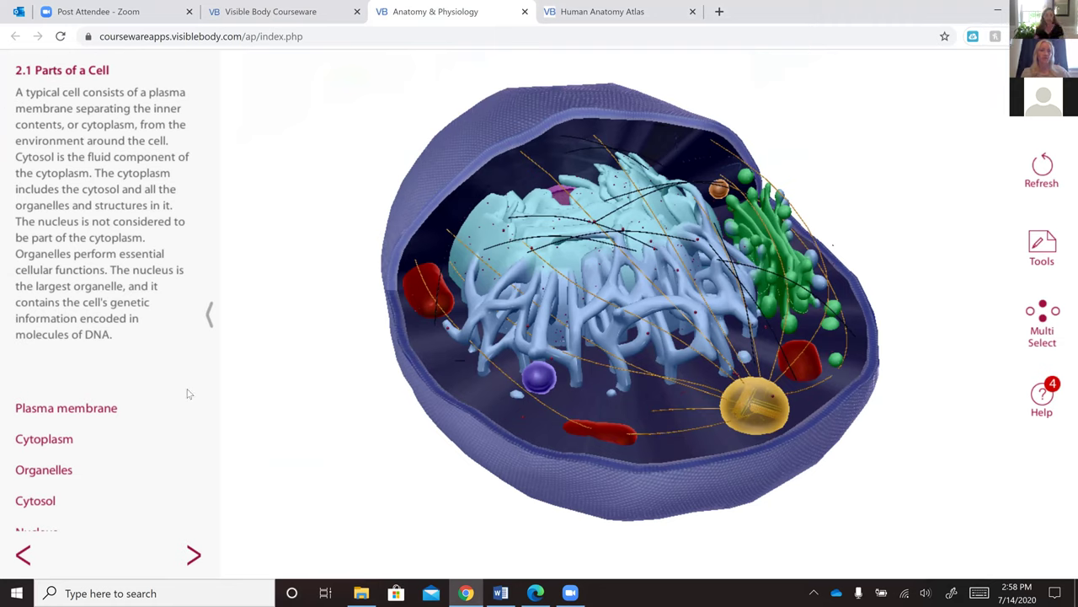
{"action": "left_click", "coordinate": [3, 179]}
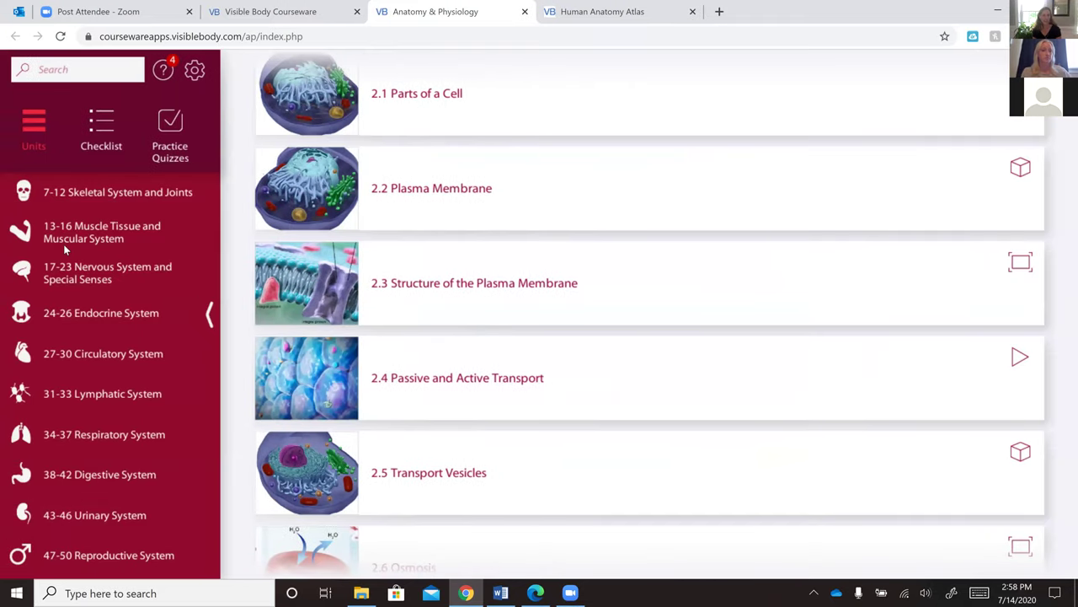
In the Tissues chapter of the Cells and Tissue unit, view the 4.8 Types of Loose Connective Tissue slides
{"action": "scroll", "coordinate": [63, 245], "scroll_direction": "up", "scroll_amount": 2}
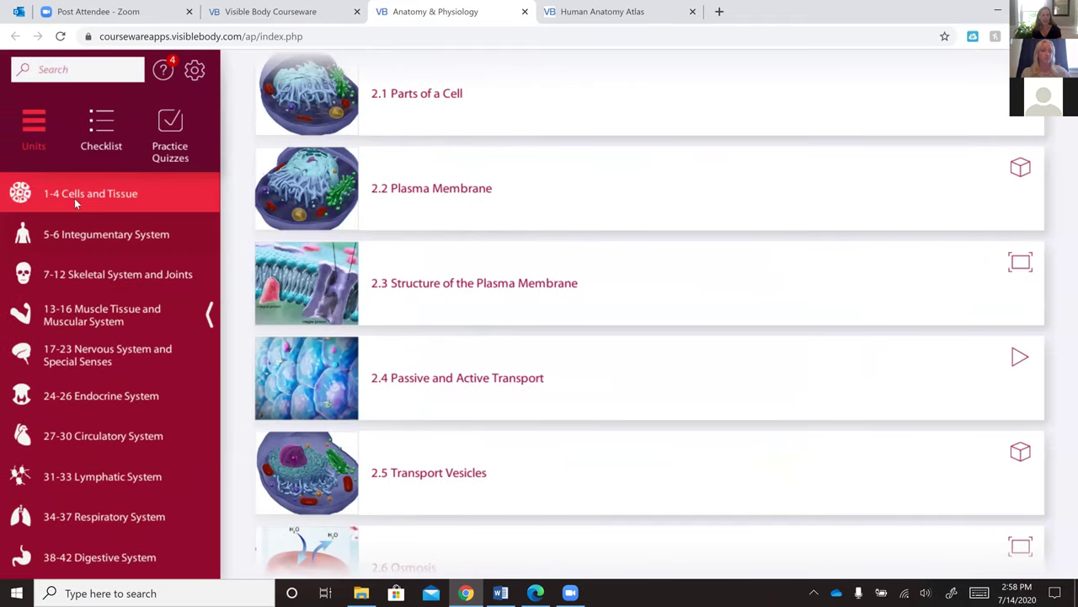
{"action": "left_click", "coordinate": [74, 197]}
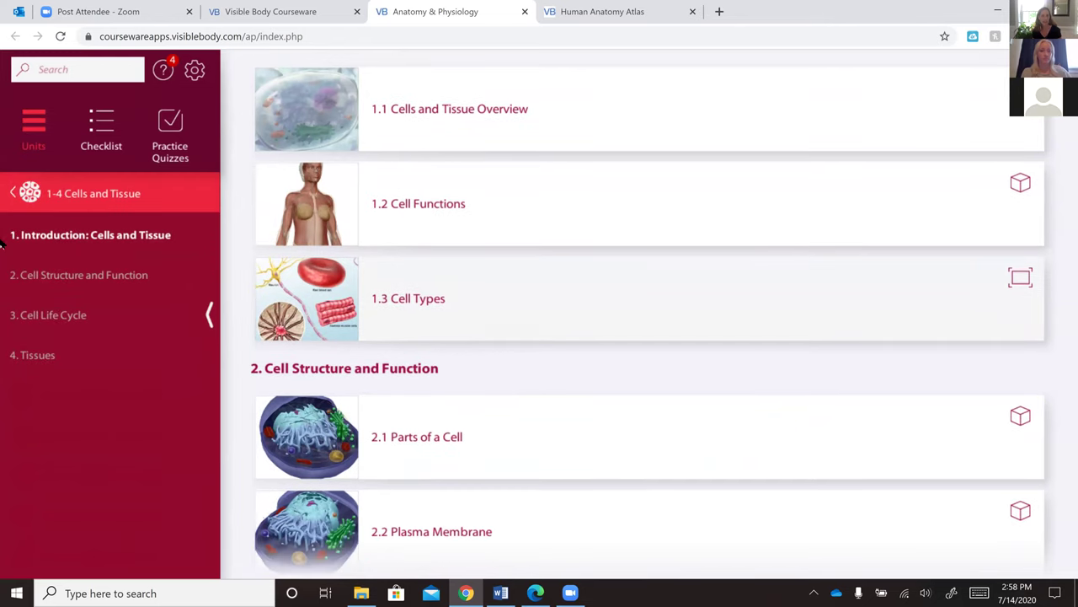
{"action": "left_click", "coordinate": [48, 356]}
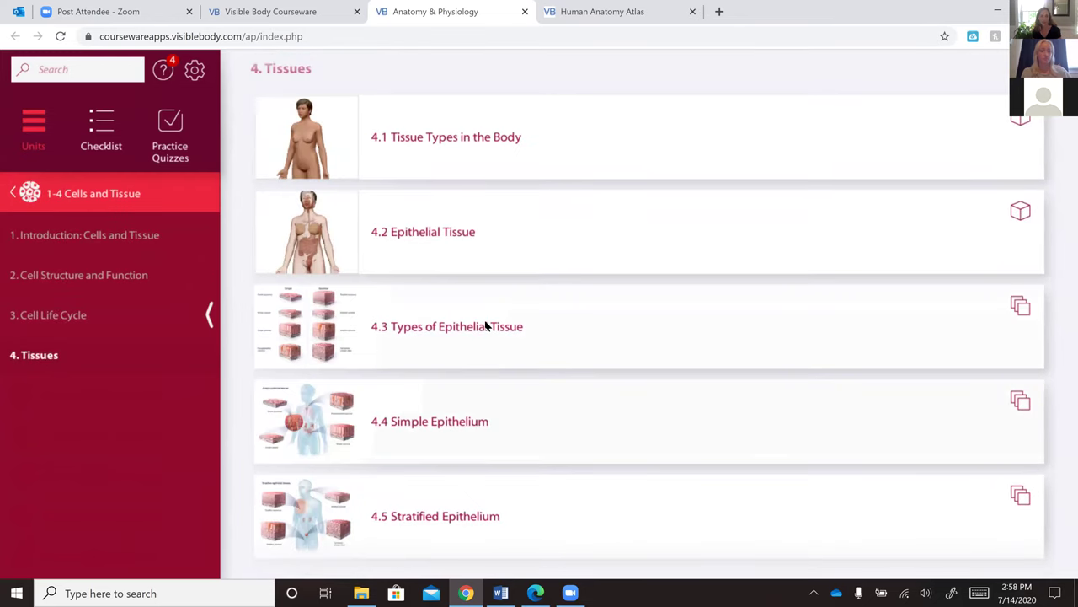
{"action": "scroll", "coordinate": [484, 326], "scroll_direction": "down", "scroll_amount": 2}
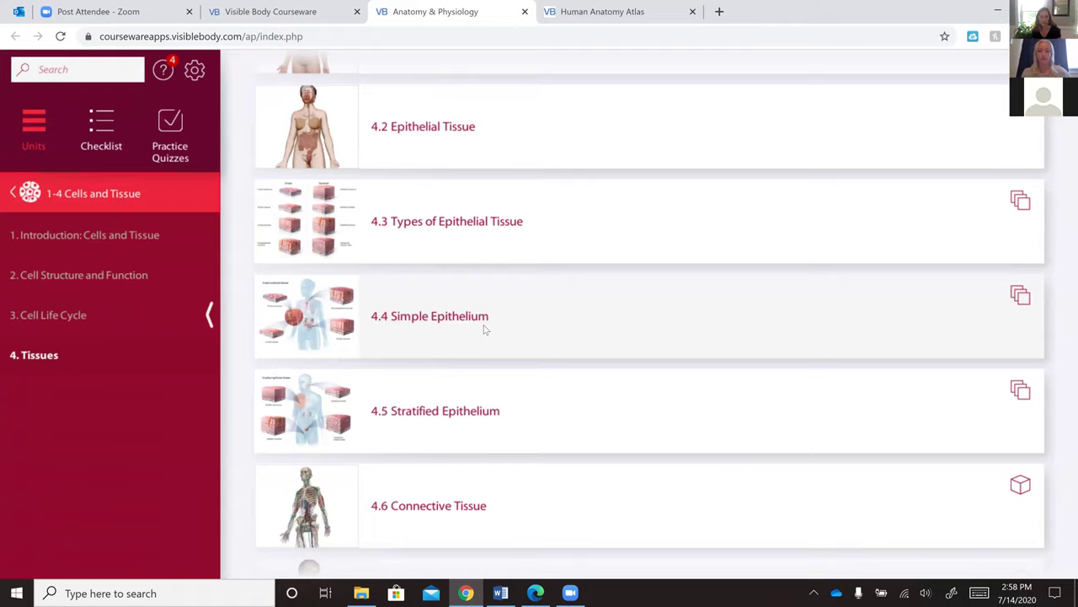
{"action": "scroll", "coordinate": [485, 329], "scroll_direction": "down", "scroll_amount": 3}
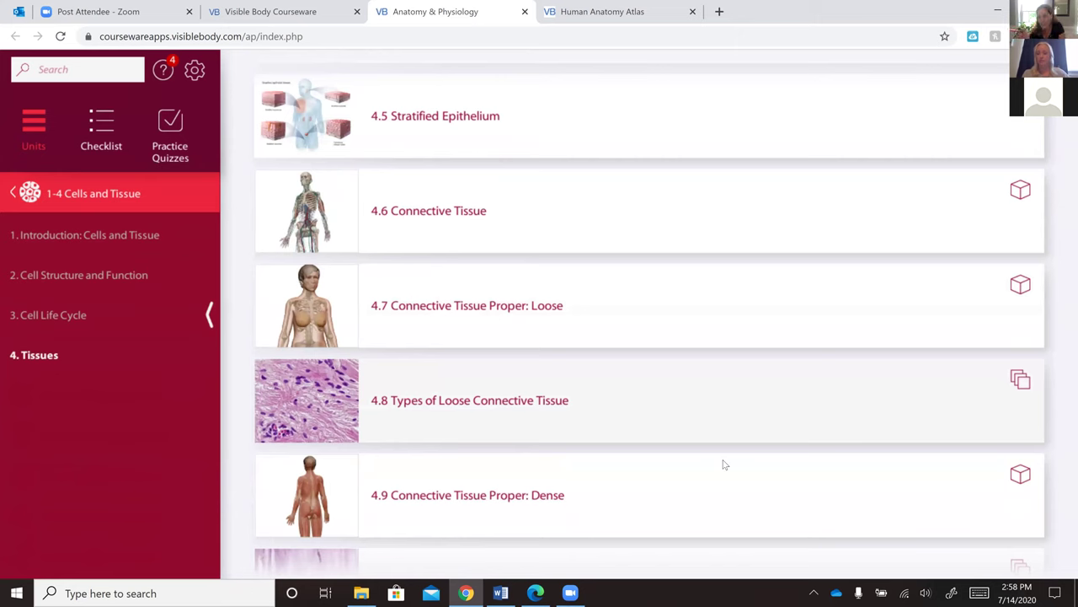
{"action": "left_click", "coordinate": [712, 391]}
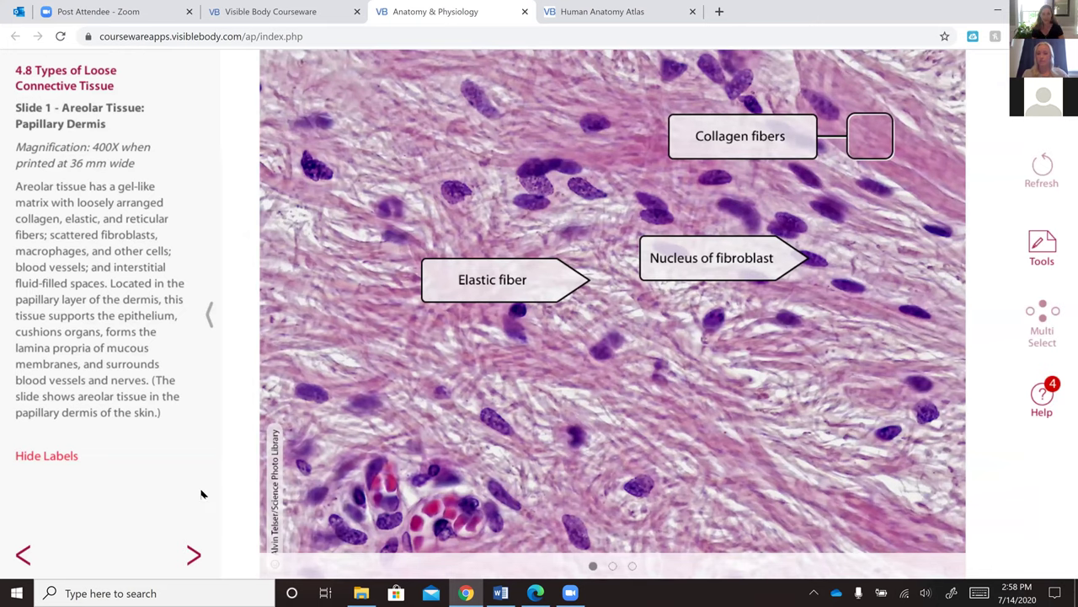
{"action": "left_click", "coordinate": [193, 555]}
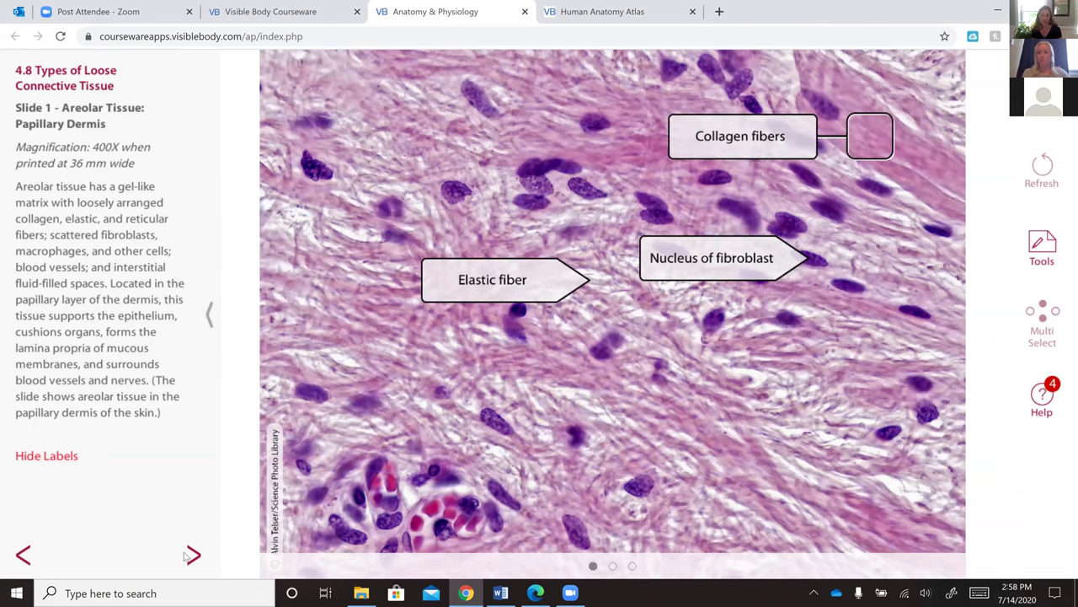